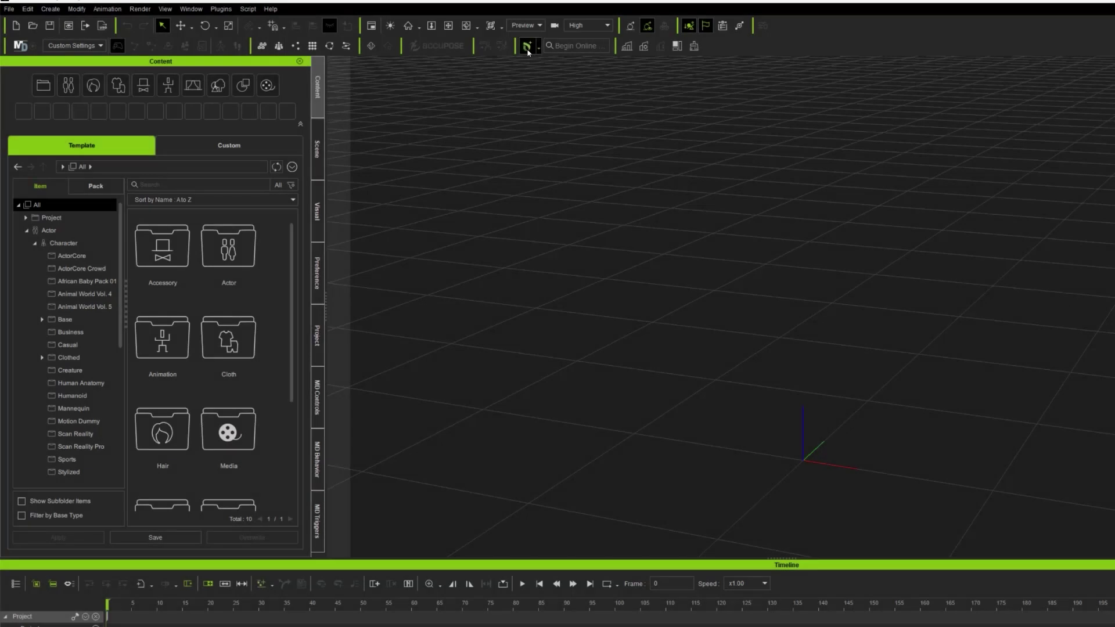
# - Run a 'Sport M' keyword search and load the Sport-M-0009 character into the scene
pyautogui.click(528, 46)
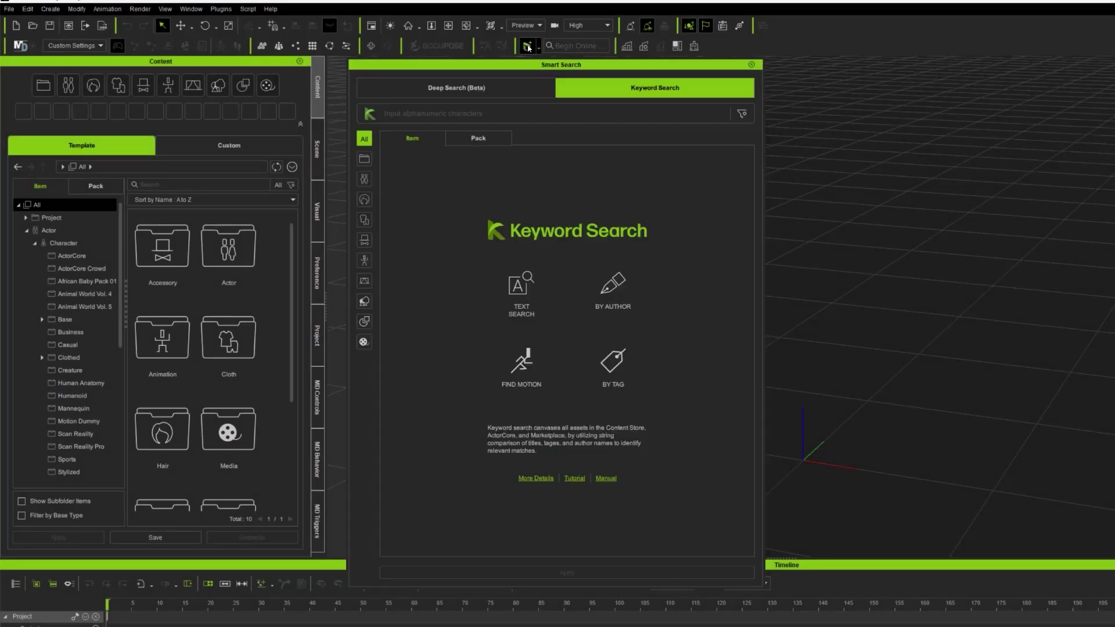
pyautogui.click(499, 117)
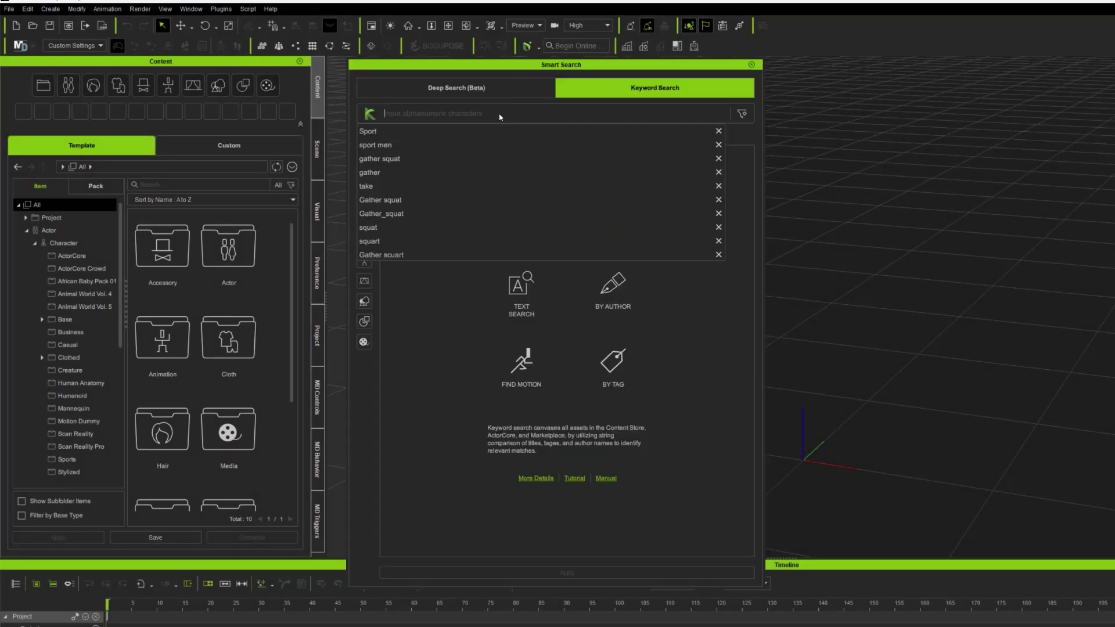
pyautogui.write('Sport M')
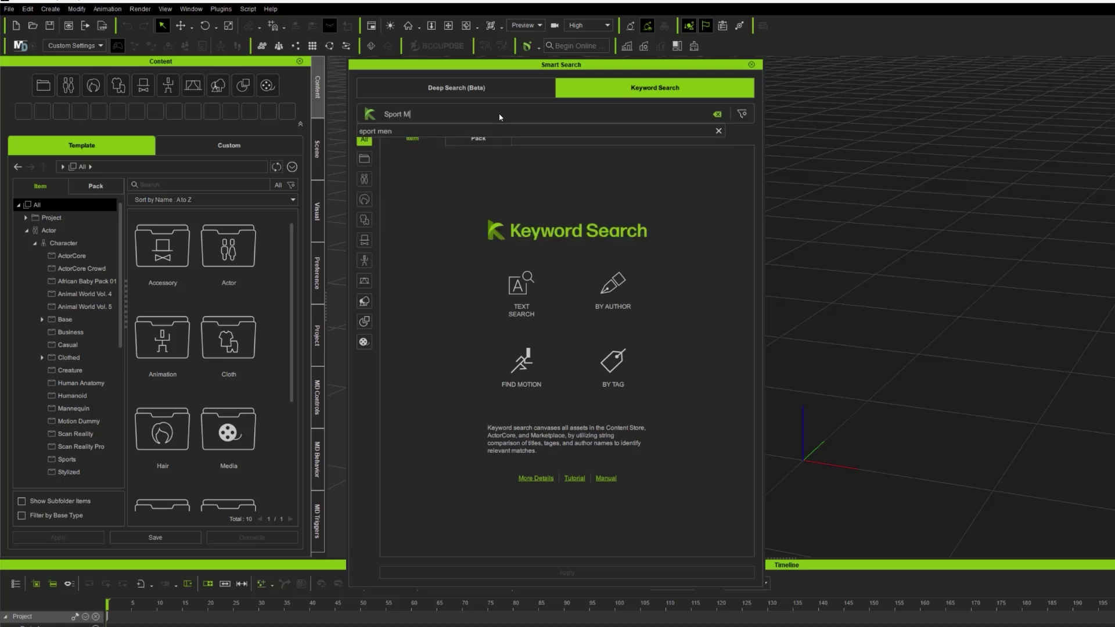
pyautogui.press('Return')
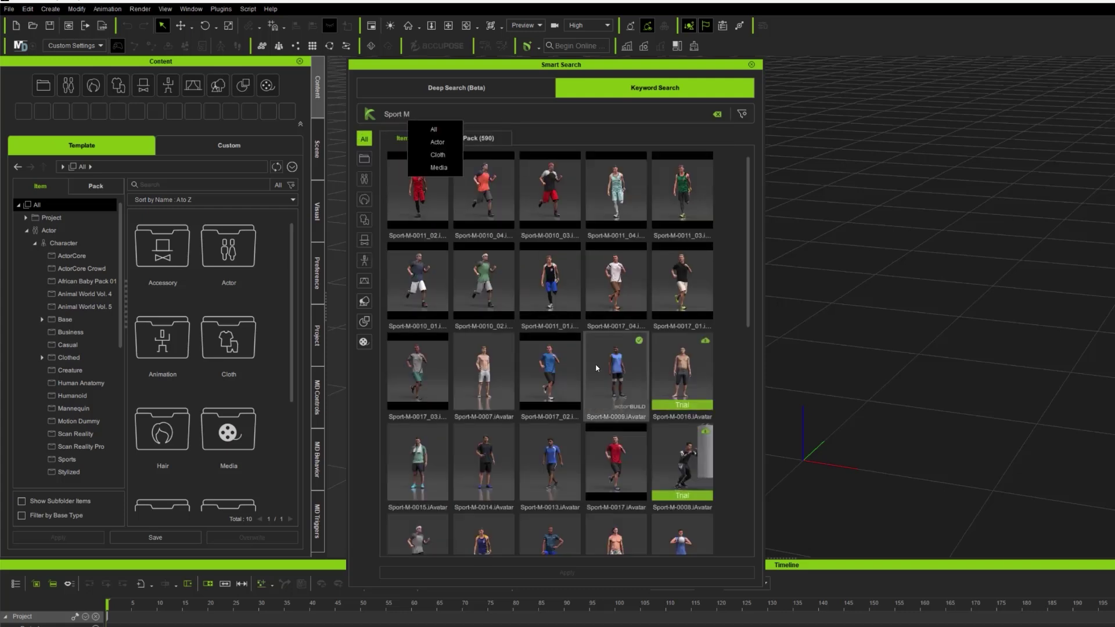
pyautogui.click(597, 368)
pyautogui.doubleClick(596, 368)
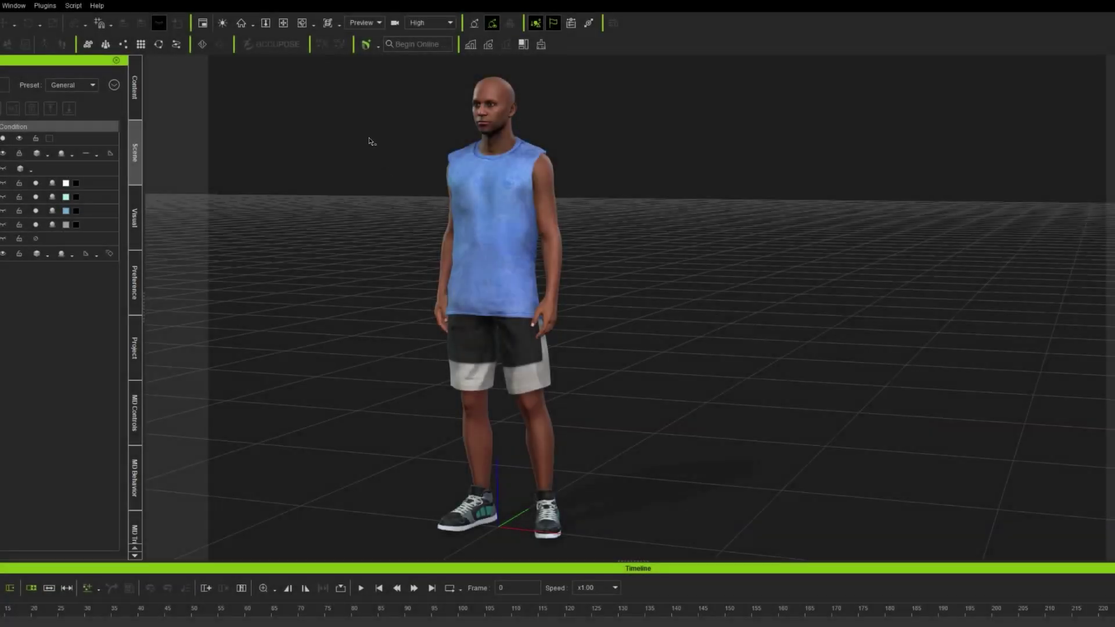
# - Image-search with the beanie reference photo and put the Hipster Beanie on the character
pyautogui.click(365, 45)
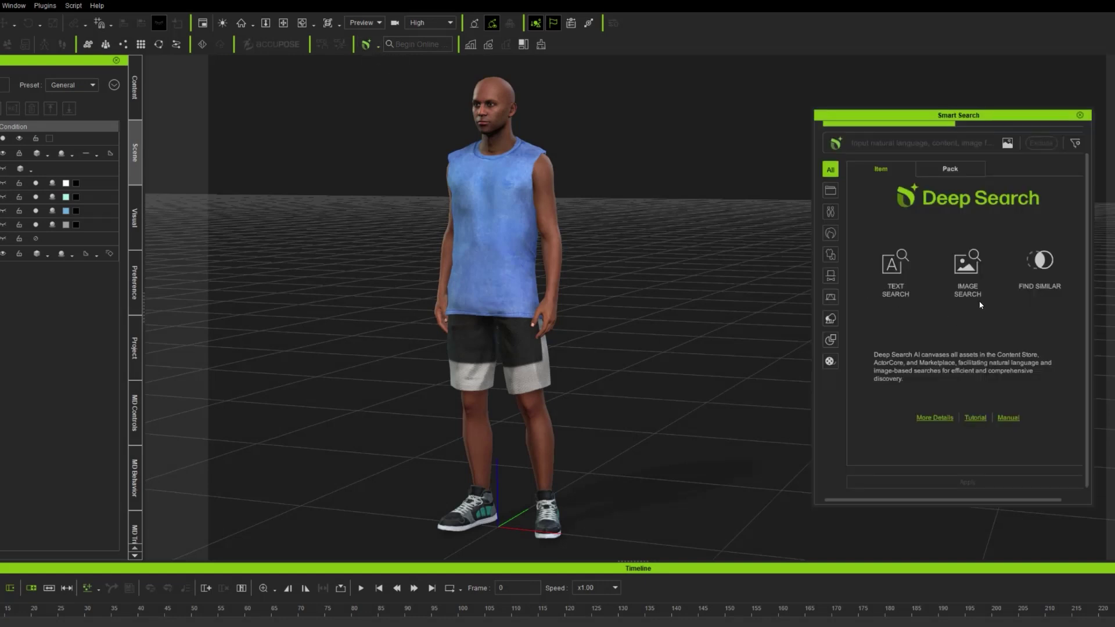
pyautogui.hotkey('alt', 'Tab')
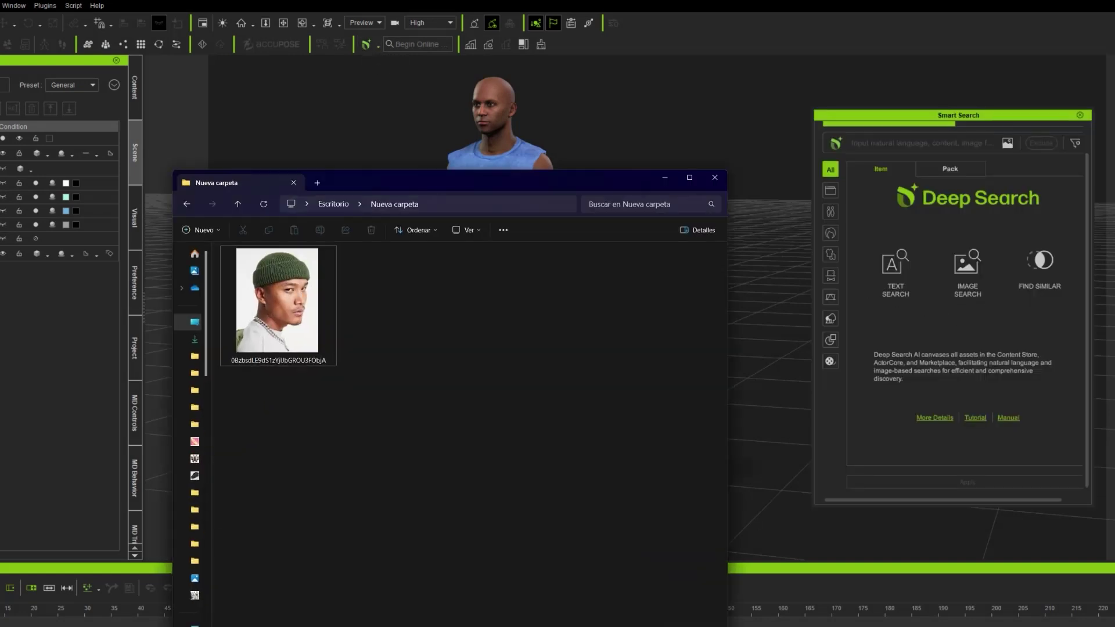
pyautogui.moveTo(295, 315); pyautogui.dragTo(940, 250)
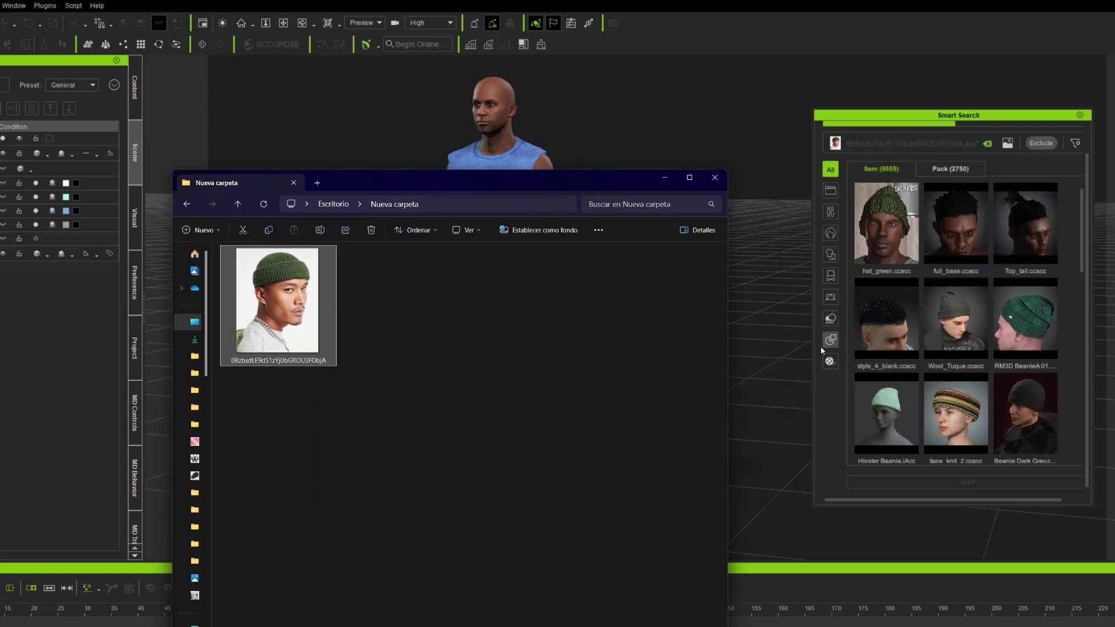
pyautogui.moveTo(889, 427); pyautogui.dragTo(495, 135)
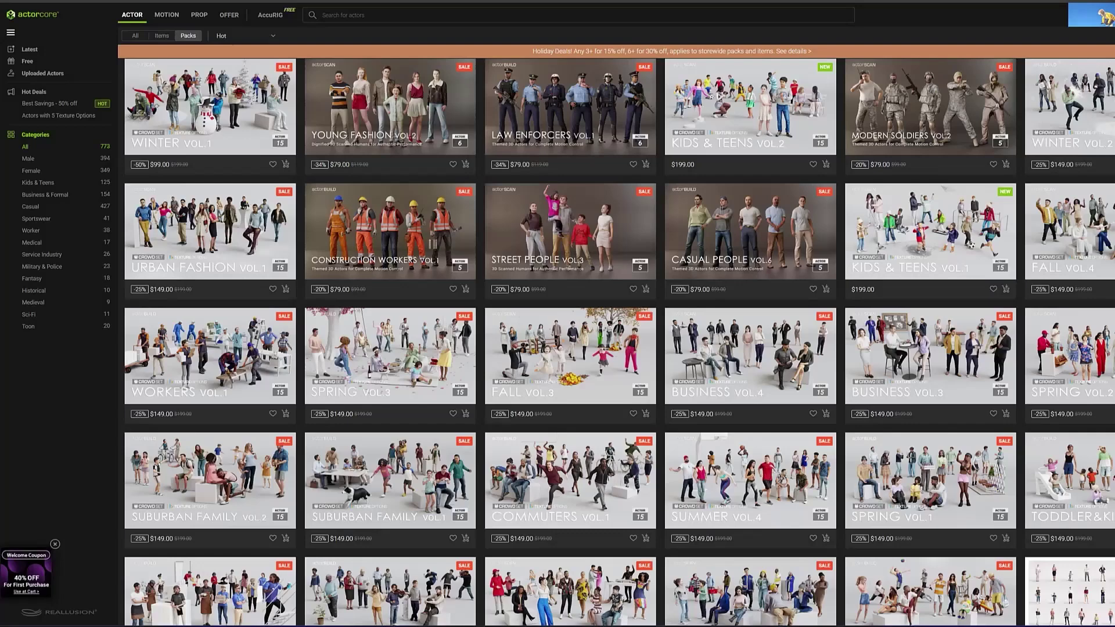
# - Scroll to the Formal – Crowd Set – Vol.2 pack and list its individual actors
pyautogui.scroll(-1, 616, 343)
pyautogui.scroll(-2, 619, 343)
pyautogui.scroll(-2, 619, 343)
pyautogui.scroll(-2, 776, 143)
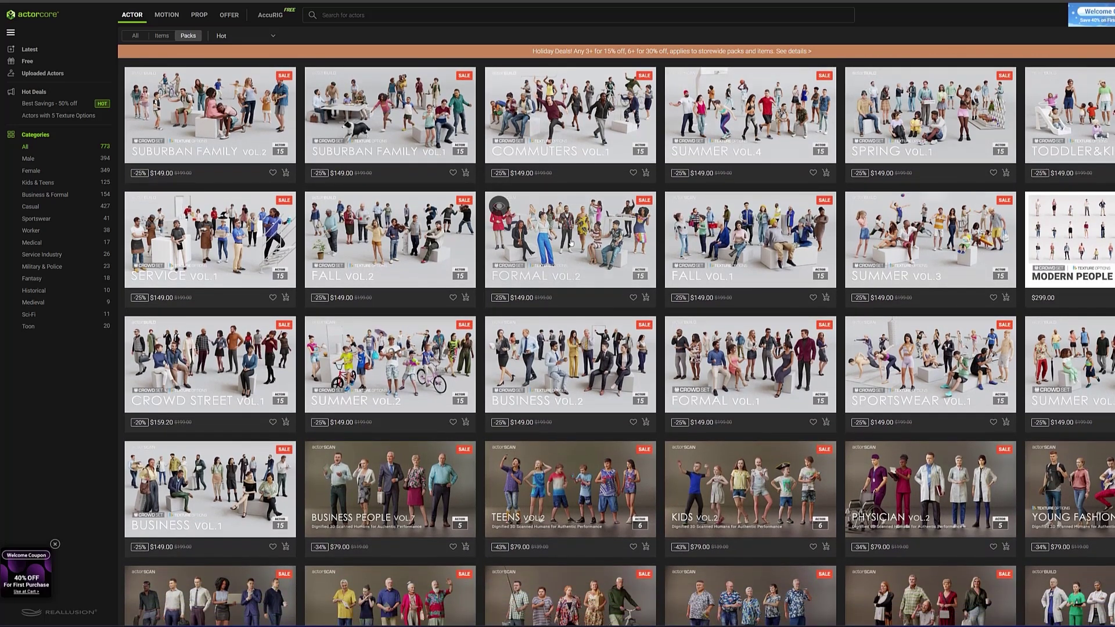
pyautogui.click(523, 244)
pyautogui.click(1095, 608)
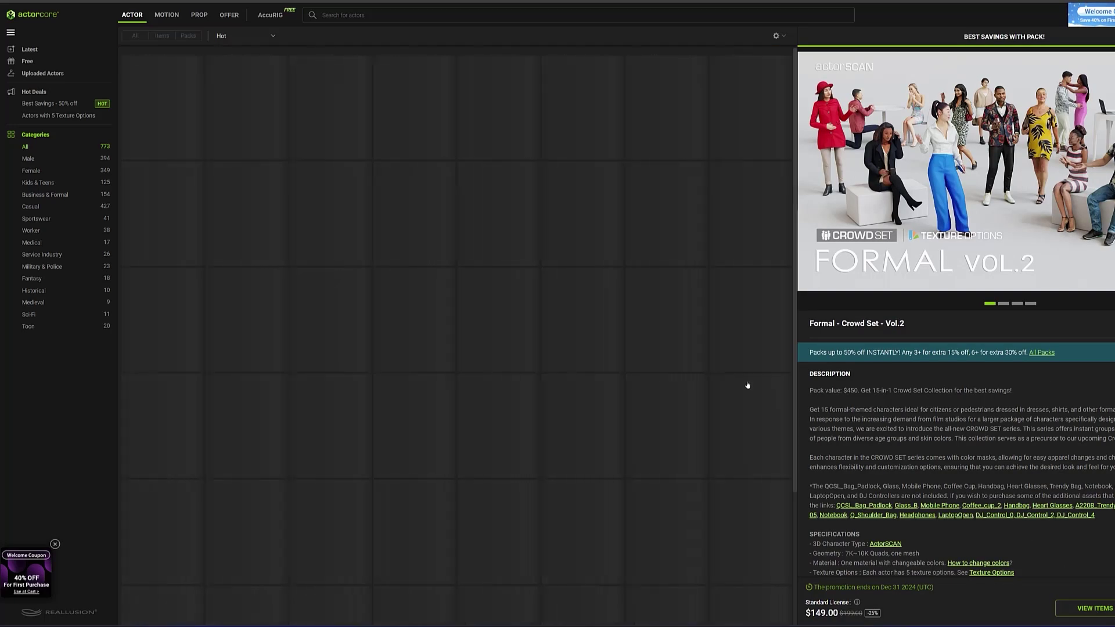
pyautogui.keyDown('ctrl'); pyautogui.scroll(4, 552, 285); pyautogui.keyUp('ctrl')
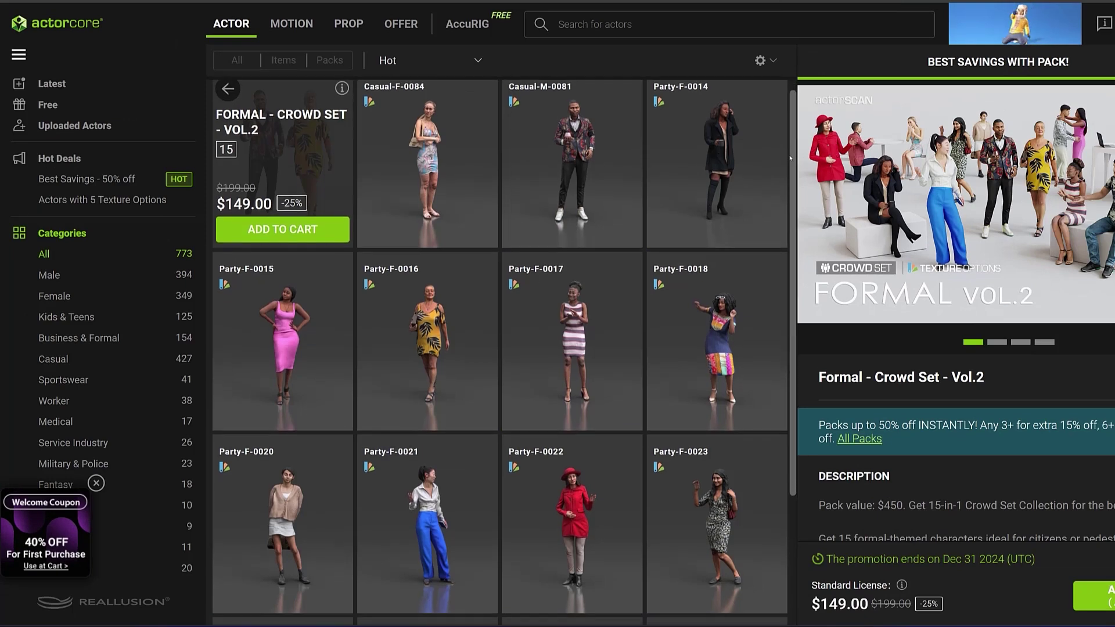
pyautogui.moveTo(792, 150); pyautogui.dragTo(811, 288)
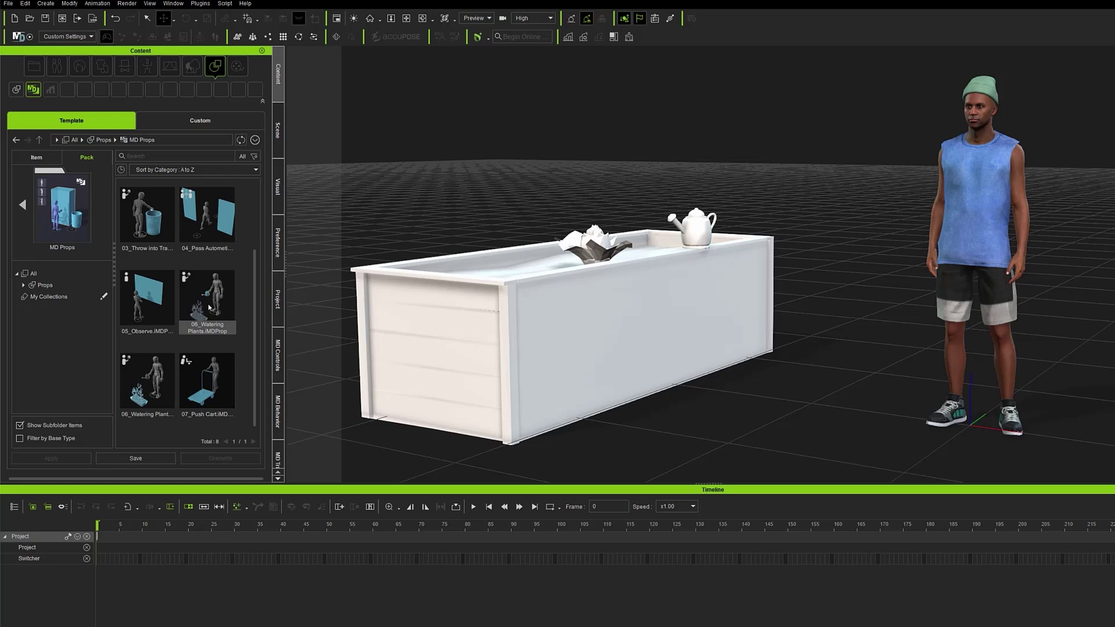
# - Add the 06_Watering Plants MD prop and rotate it to line up with the planter corner
pyautogui.moveTo(208, 308); pyautogui.dragTo(699, 341)
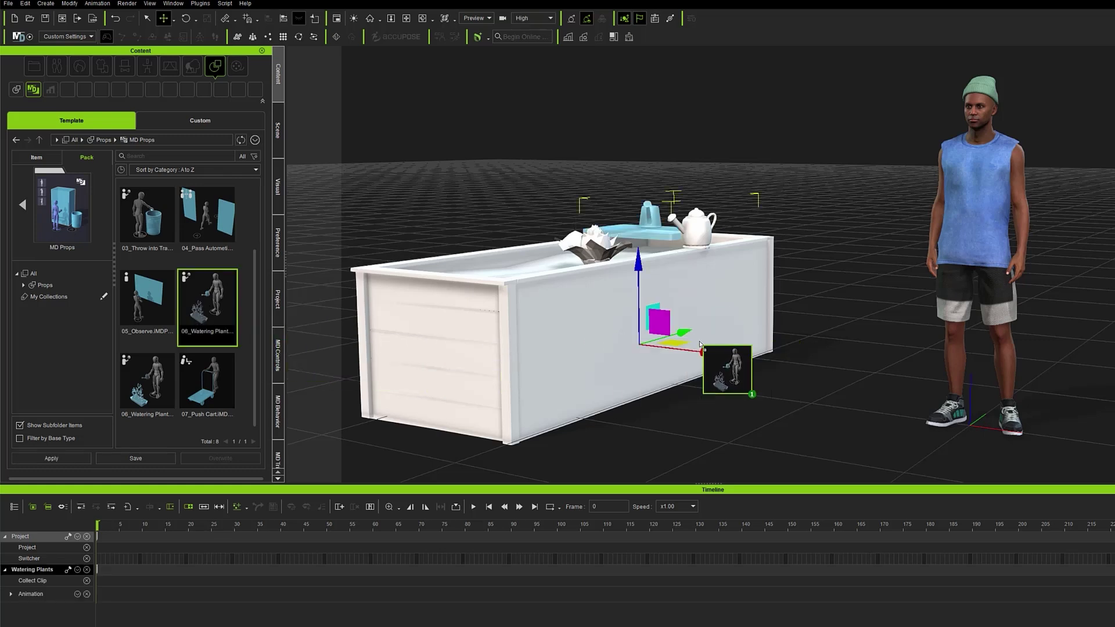
pyautogui.moveTo(684, 309); pyautogui.dragTo(685, 361, button='right')
pyautogui.moveTo(685, 360); pyautogui.dragTo(650, 265, button='middle')
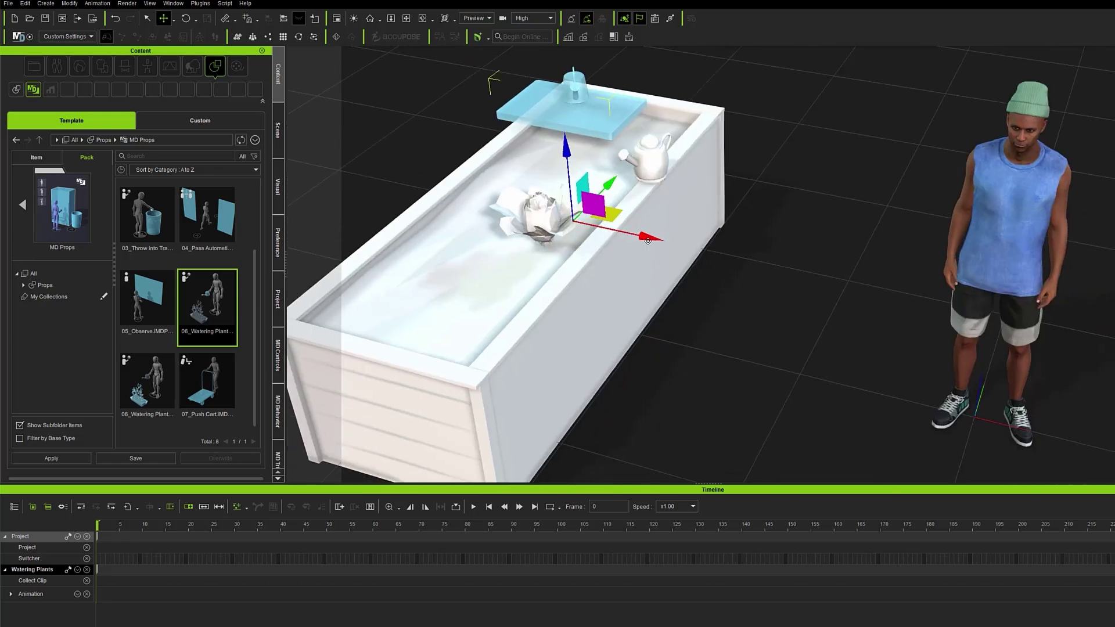
pyautogui.moveTo(648, 241); pyautogui.dragTo(816, 292)
pyautogui.press('e')
pyautogui.moveTo(697, 299); pyautogui.dragTo(734, 304)
pyautogui.moveTo(734, 303); pyautogui.dragTo(668, 386, button='right')
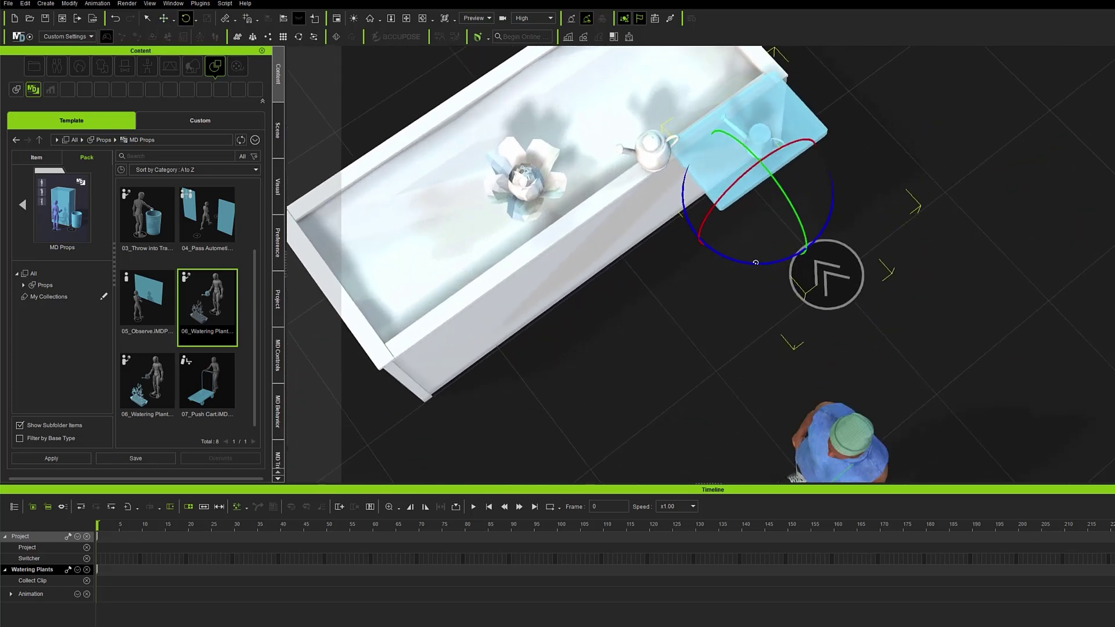
# - Set the can stand over the teapot and the plant prop beside the planter
pyautogui.press('w')
pyautogui.moveTo(794, 257); pyautogui.dragTo(757, 219)
pyautogui.moveTo(756, 219); pyautogui.dragTo(747, 282, button='middle')
pyautogui.scroll(3, 747, 281)
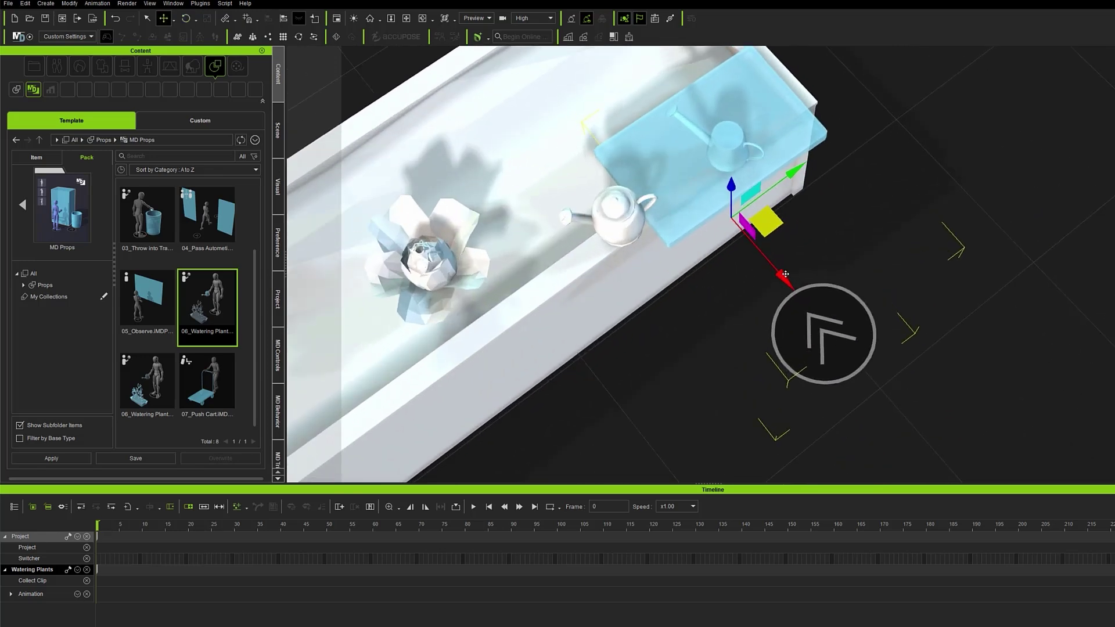
pyautogui.moveTo(790, 169); pyautogui.dragTo(712, 229)
pyautogui.moveTo(711, 229); pyautogui.dragTo(705, 233)
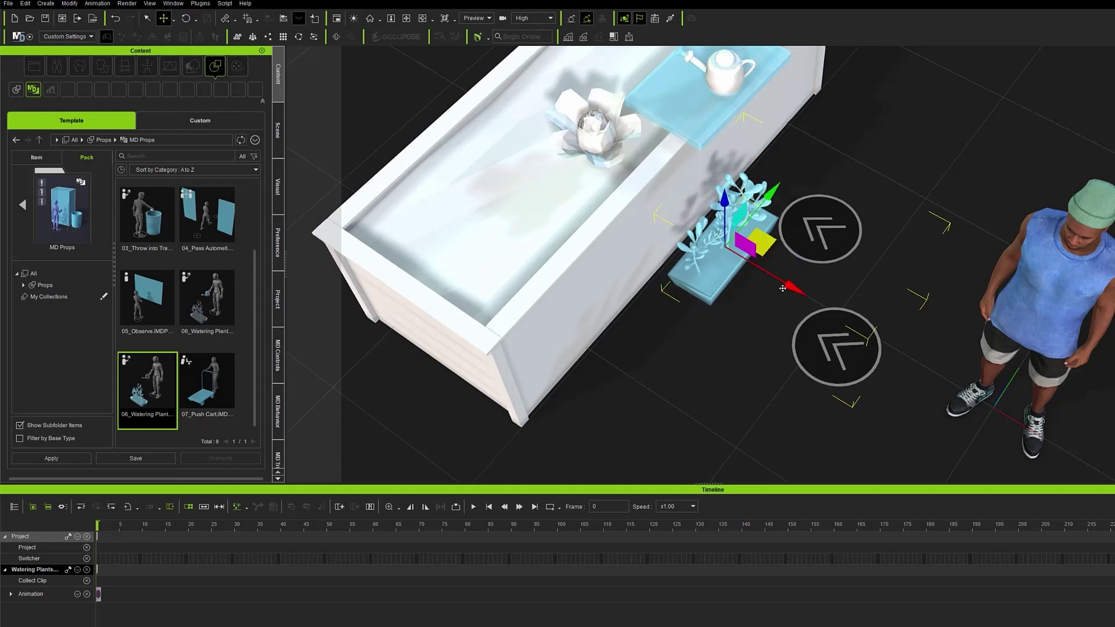
pyautogui.moveTo(783, 288); pyautogui.dragTo(714, 261)
pyautogui.moveTo(723, 144); pyautogui.dragTo(703, 258)
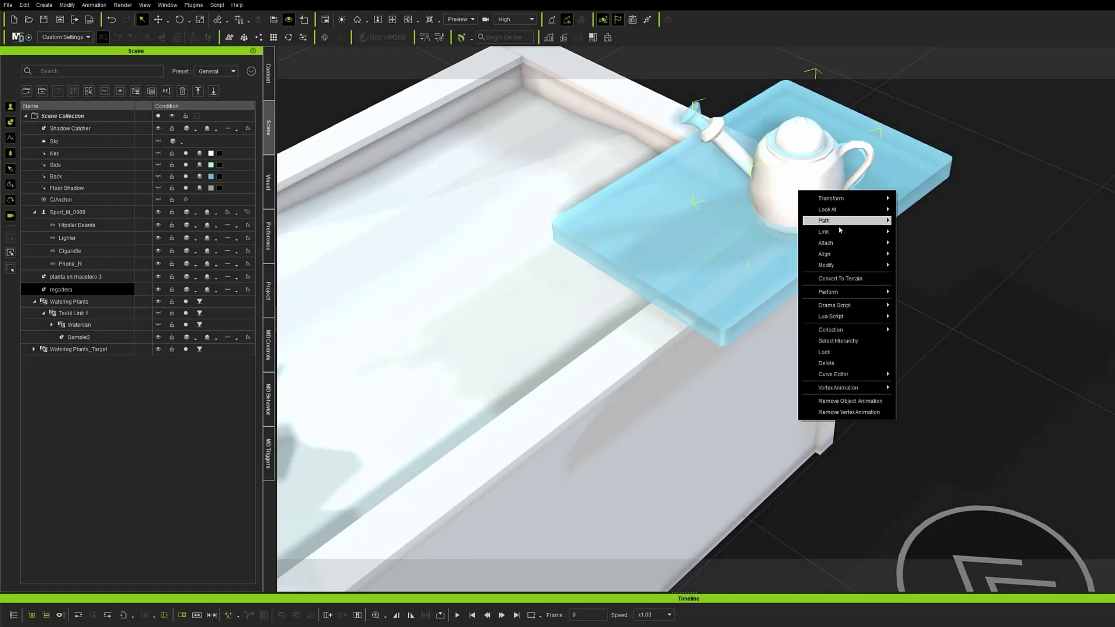
# - Attach the watering can, then in MD Play have the character grab it and pour onto the planter
pyautogui.moveTo(845, 245)
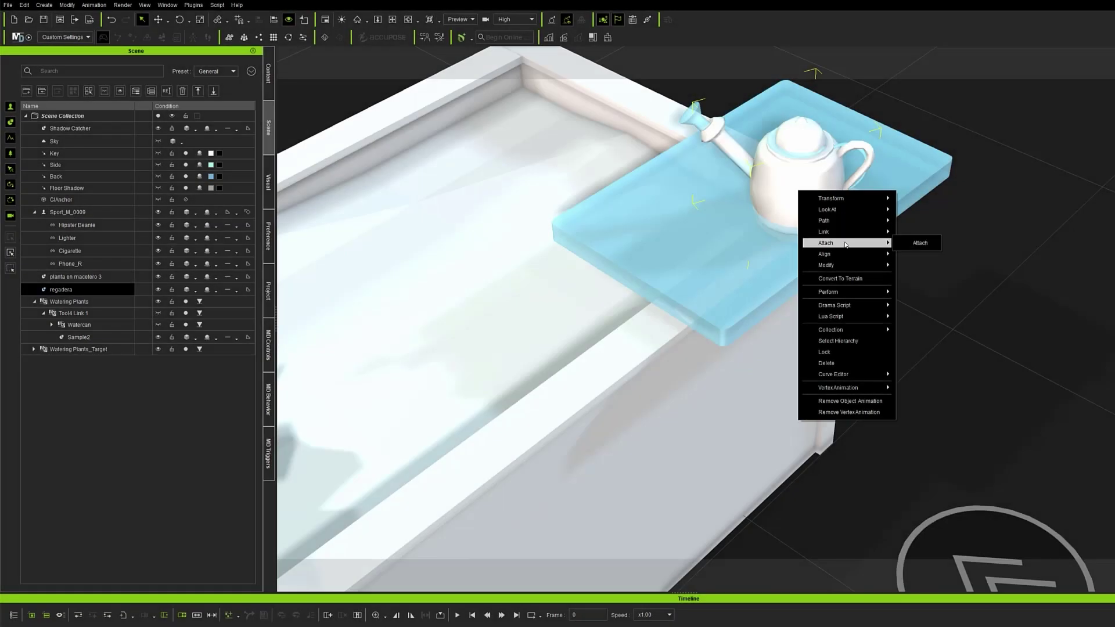
pyautogui.click(909, 244)
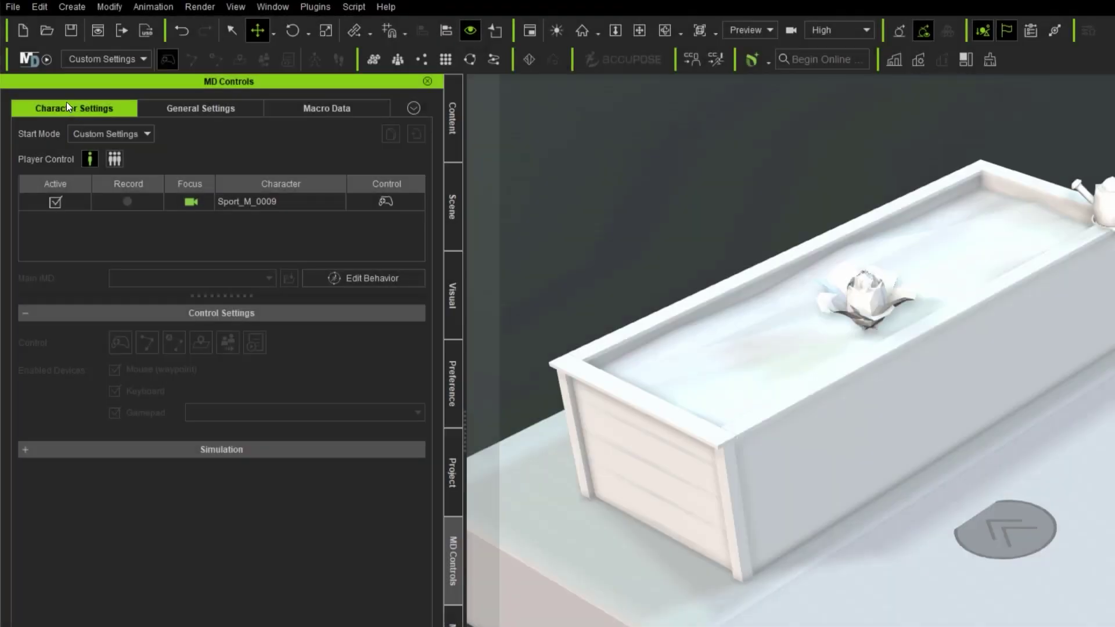
pyautogui.click(37, 62)
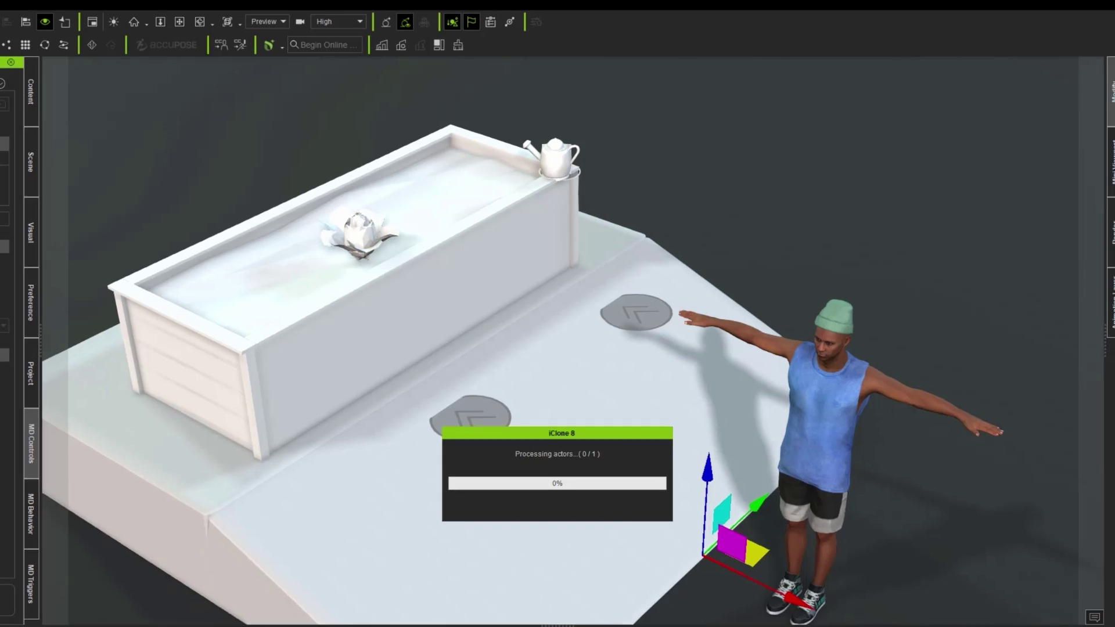
pyautogui.moveTo(563, 169)
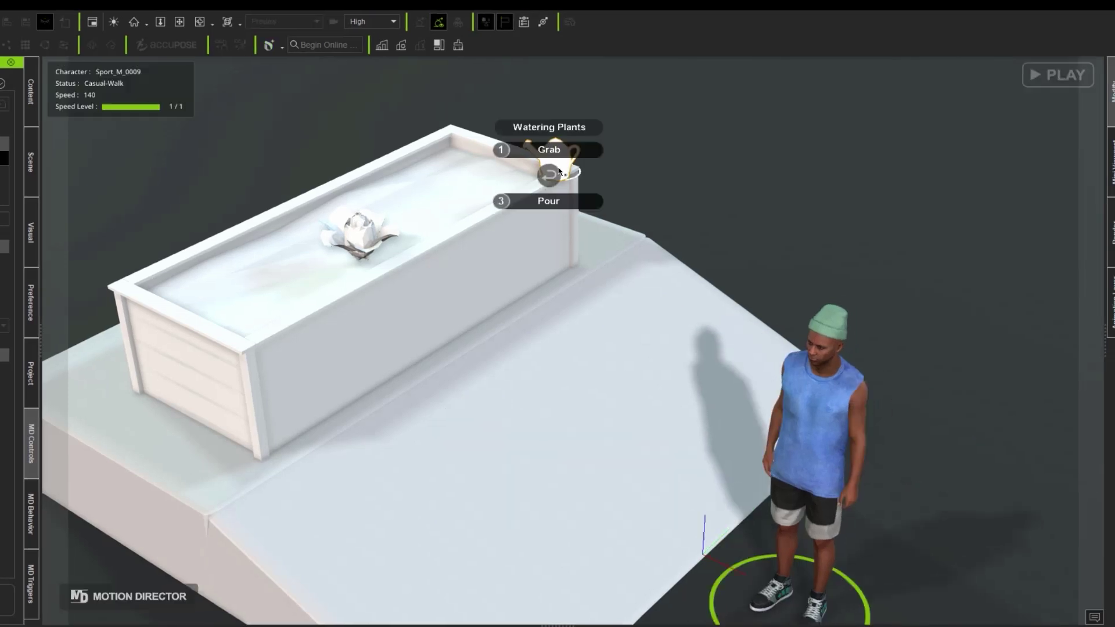
pyautogui.click(549, 150)
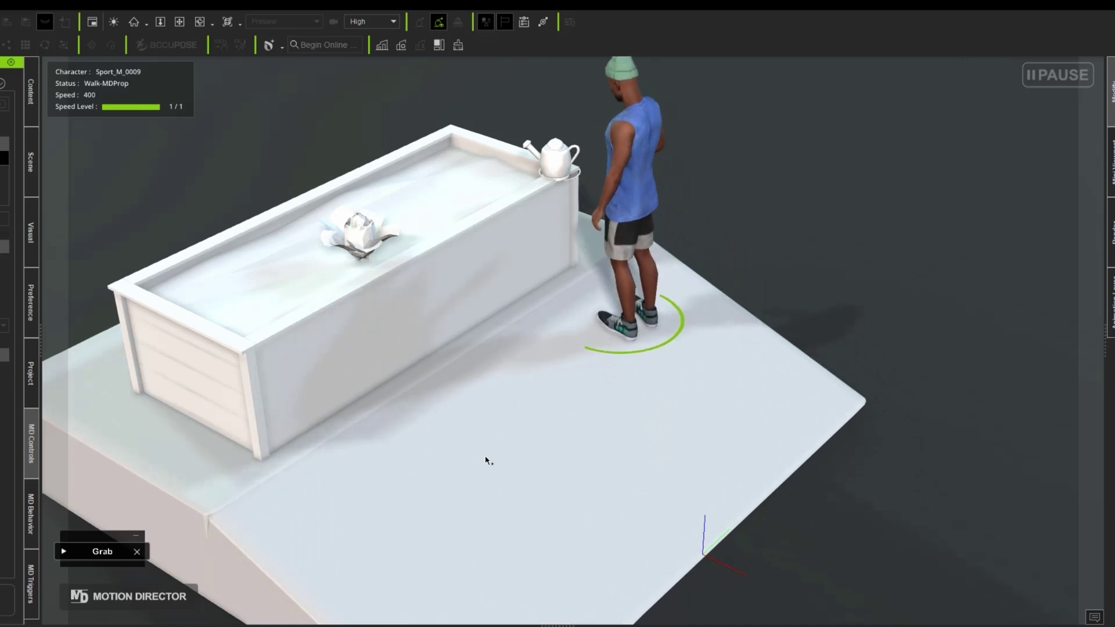
pyautogui.click(328, 256)
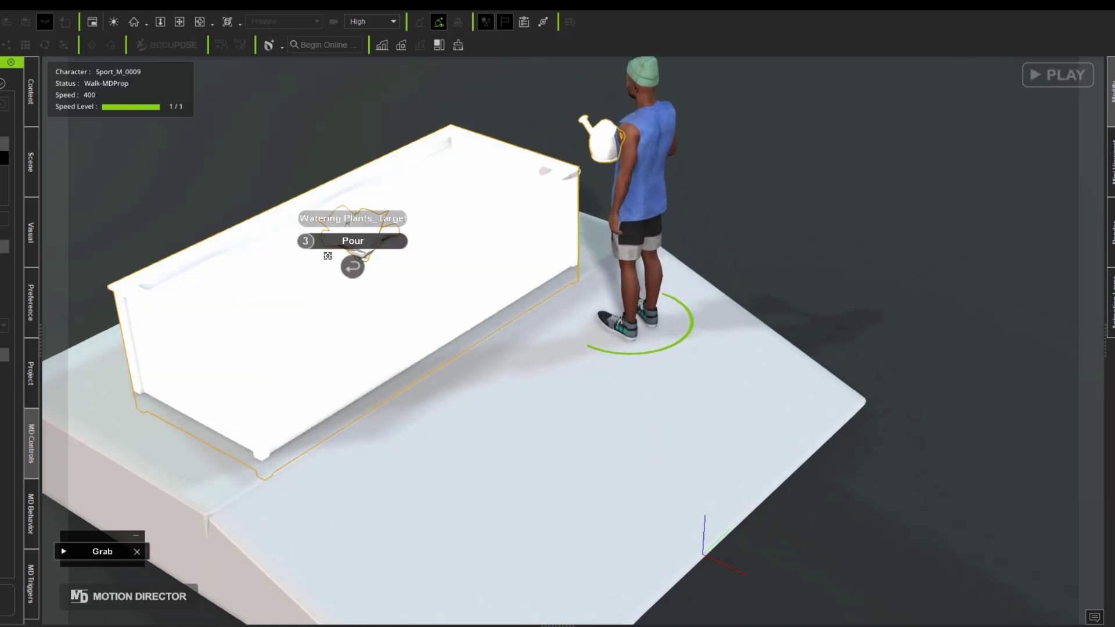
pyautogui.click(337, 247)
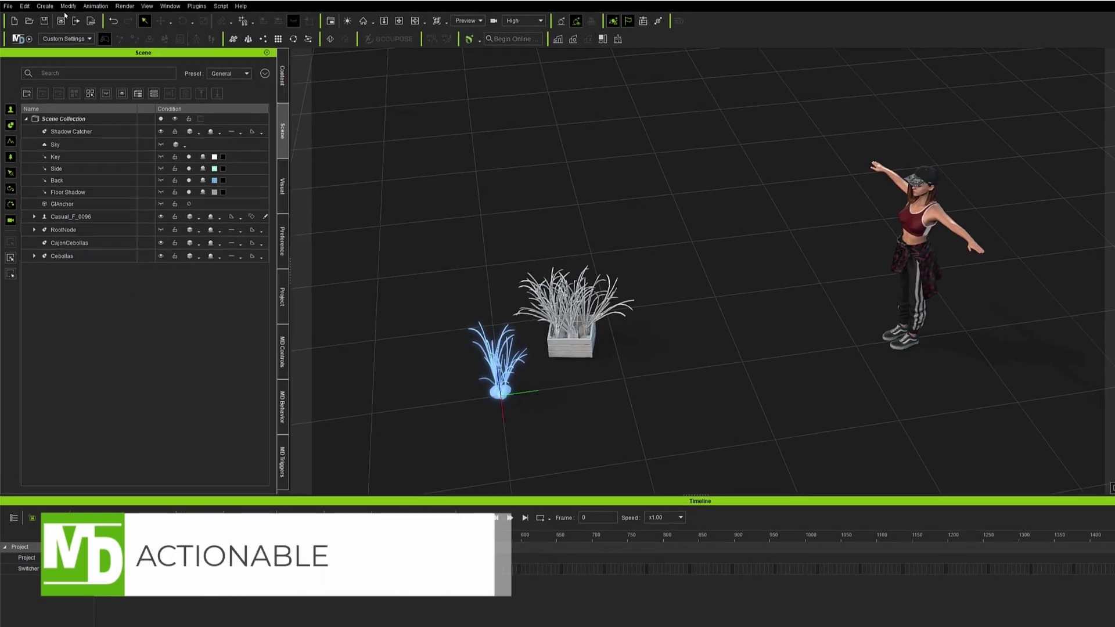
# - Create an Actionable prop from the Create menu's MD Prop submenu
pyautogui.click(44, 6)
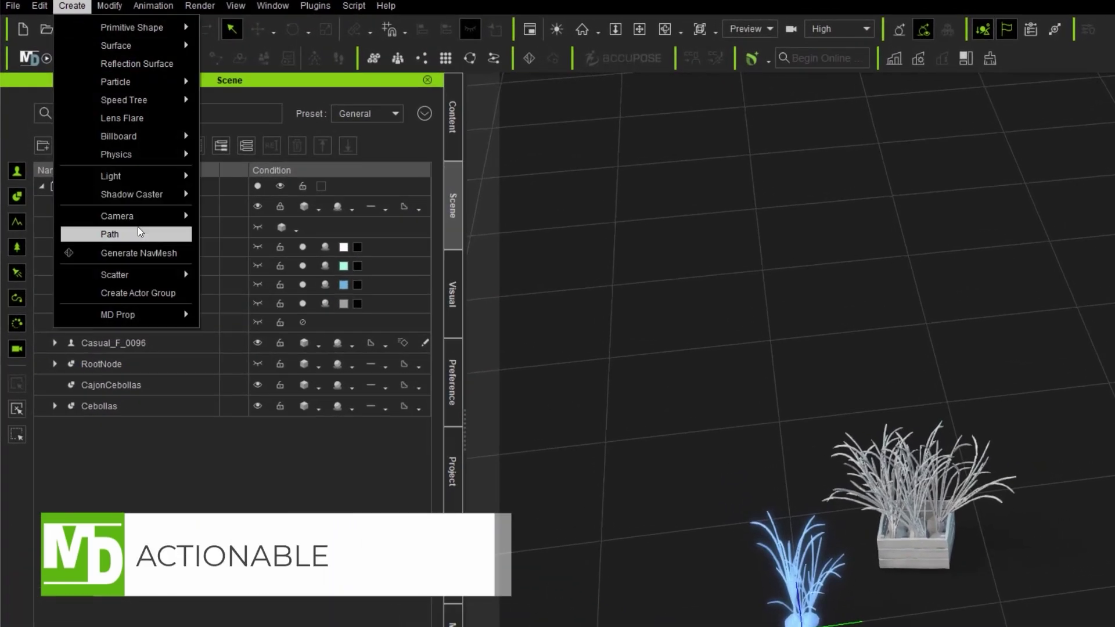
pyautogui.moveTo(159, 315)
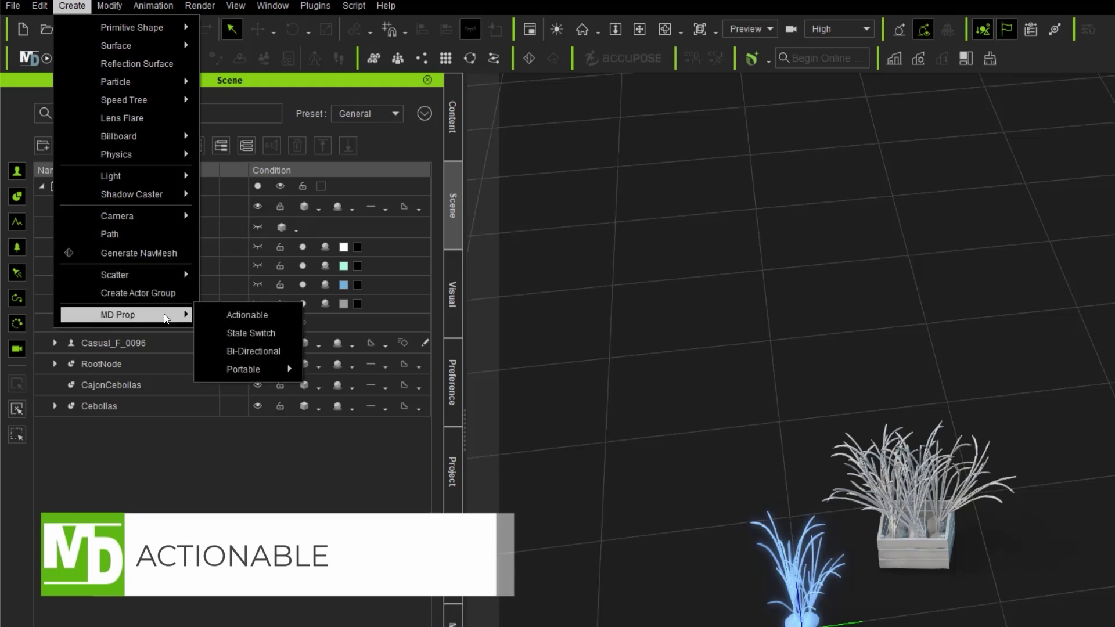
pyautogui.click(263, 323)
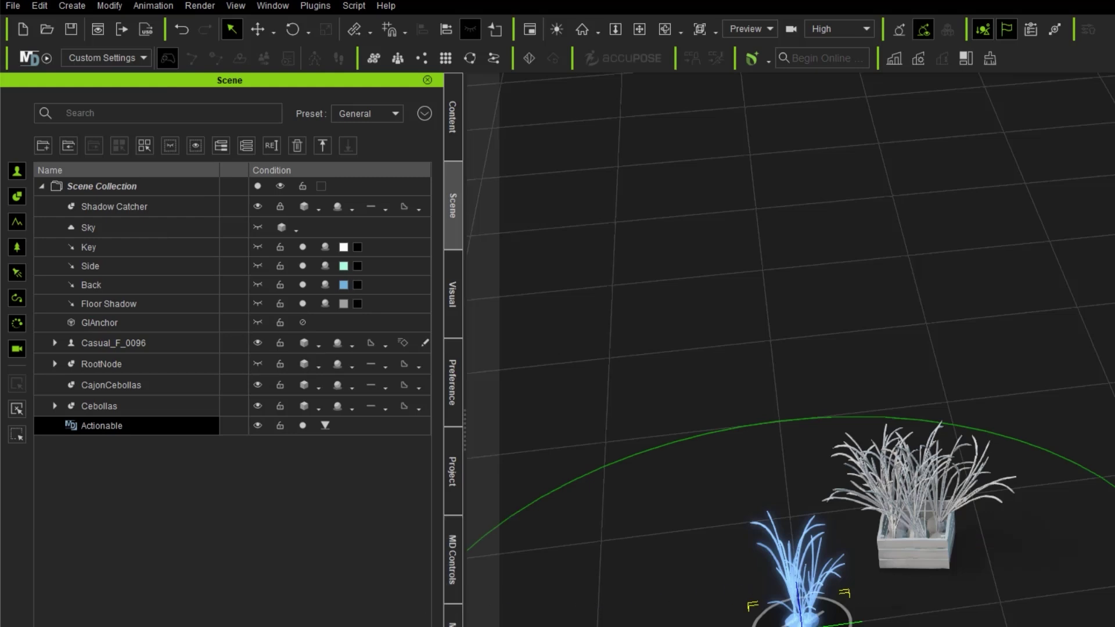
# - Add a Perform behavior for Casual_F_0096 and drop the Gather_Squat animation into it
pyautogui.click(453, 622)
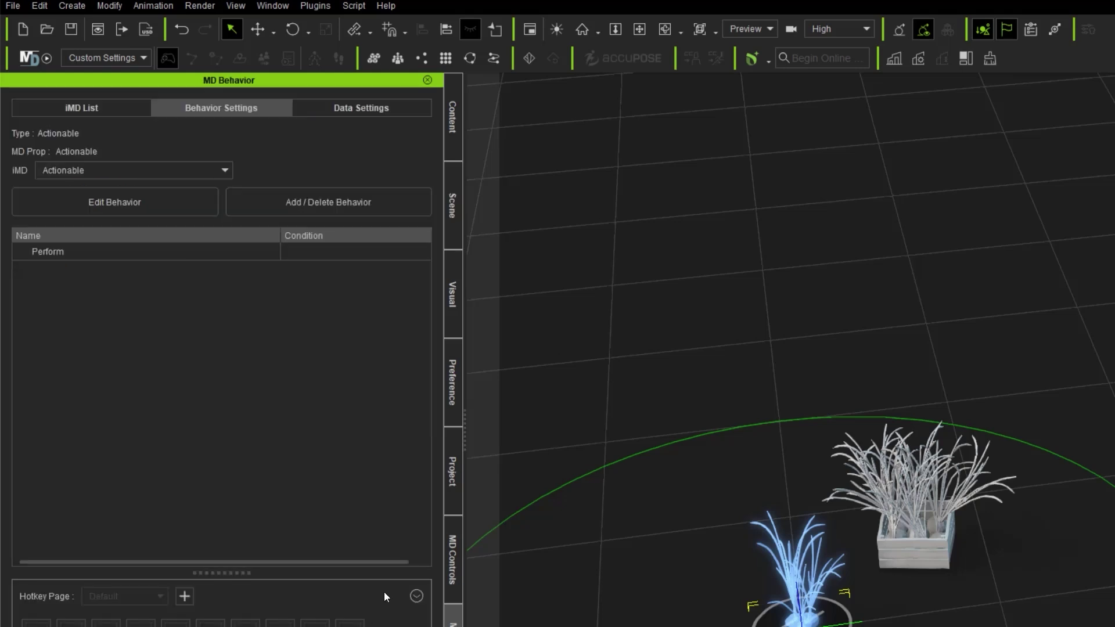
pyautogui.click(100, 255)
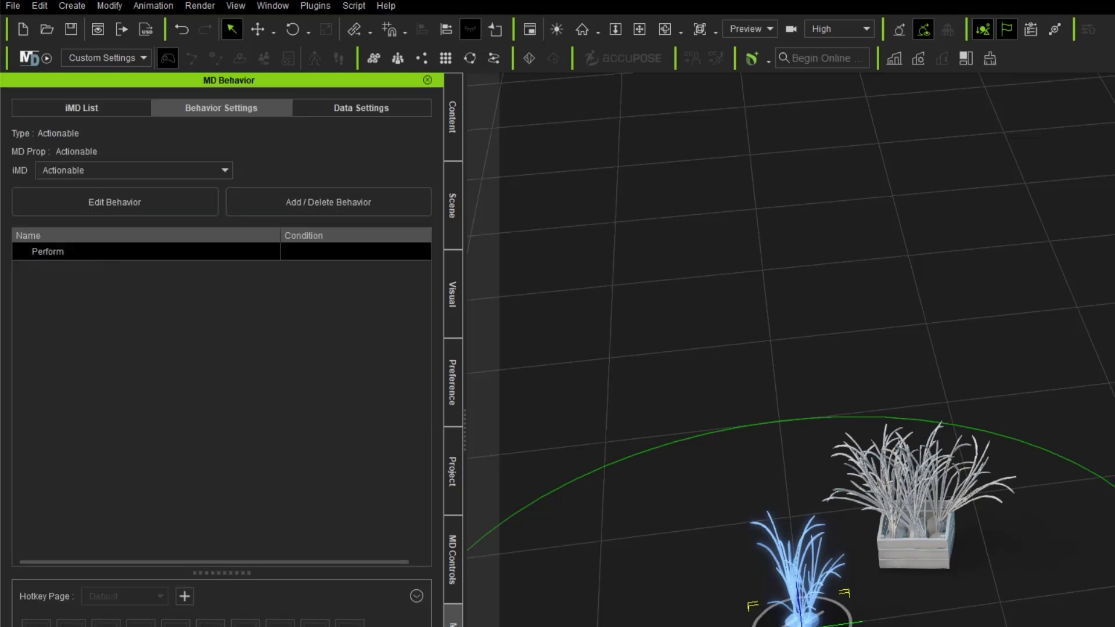
pyautogui.click(315, 210)
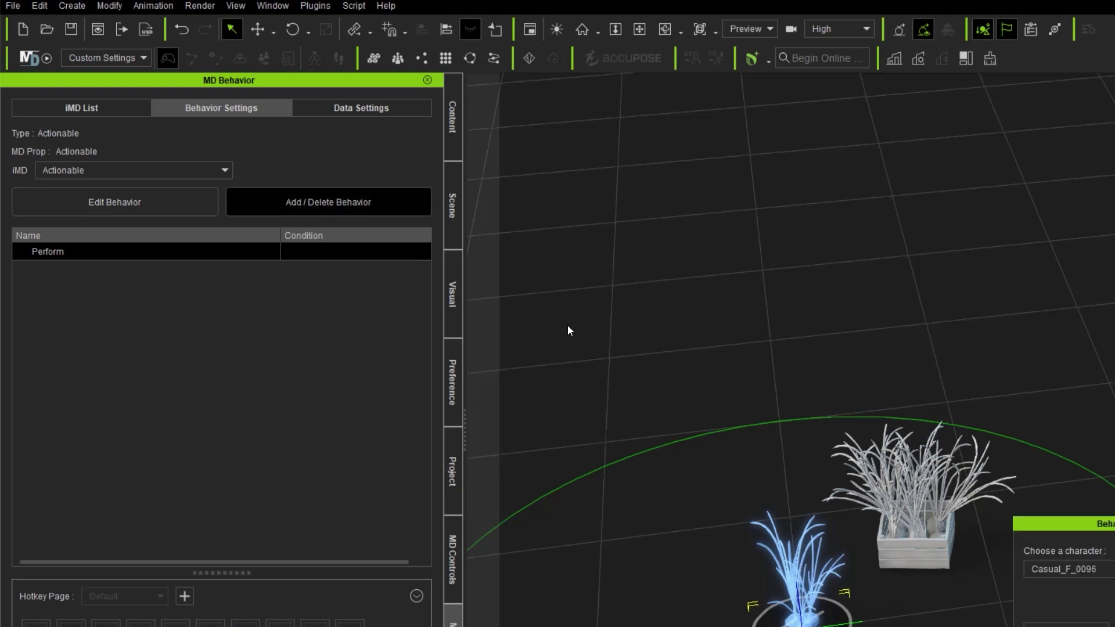
pyautogui.click(1067, 626)
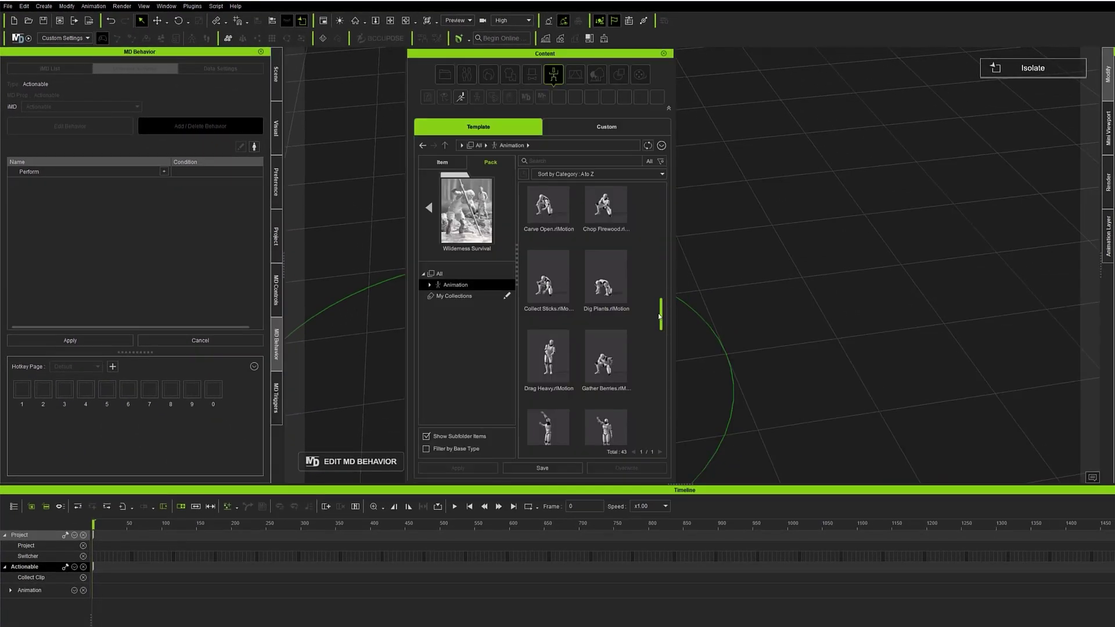
pyautogui.scroll(-5, 605, 326)
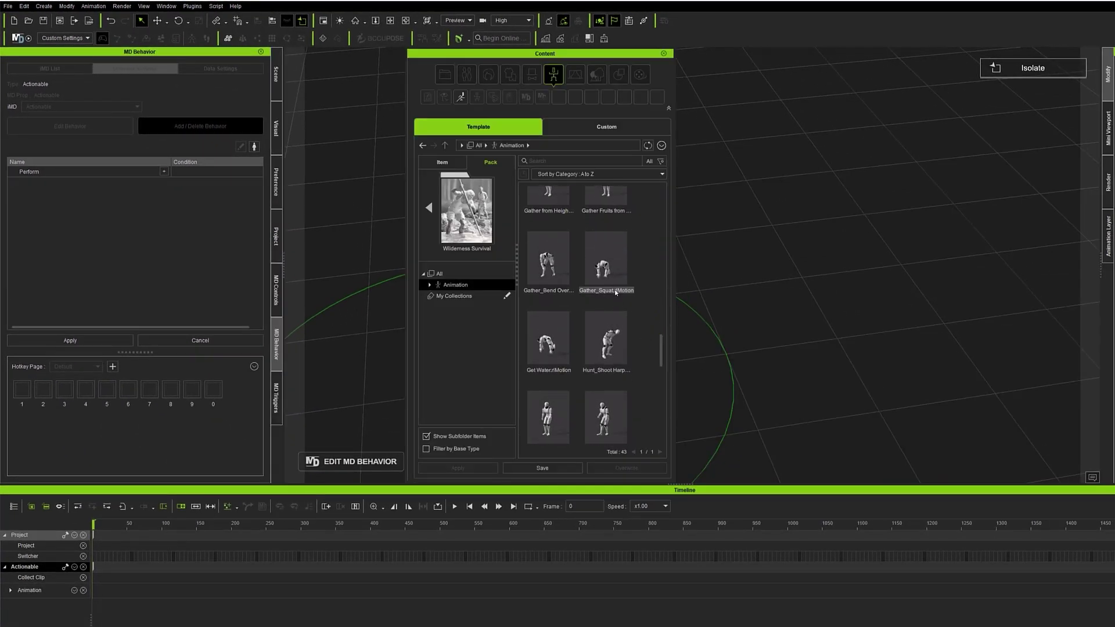
pyautogui.moveTo(611, 274); pyautogui.dragTo(101, 173)
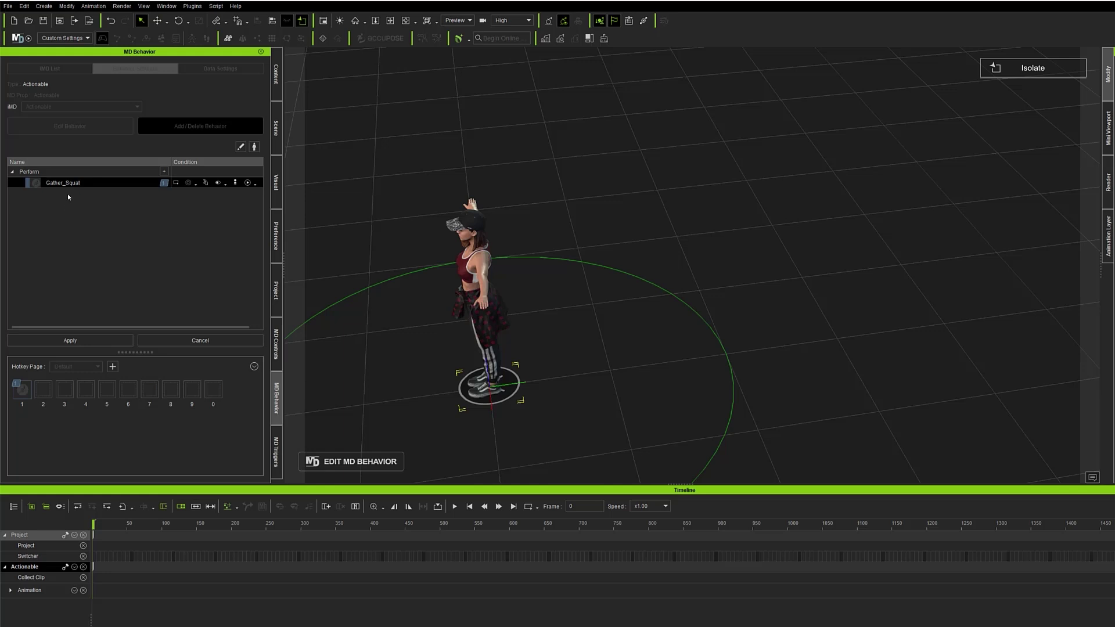
# - Open Gather_Squat for editing in the timeline and scrub to the squatting pose
pyautogui.rightClick(68, 184)
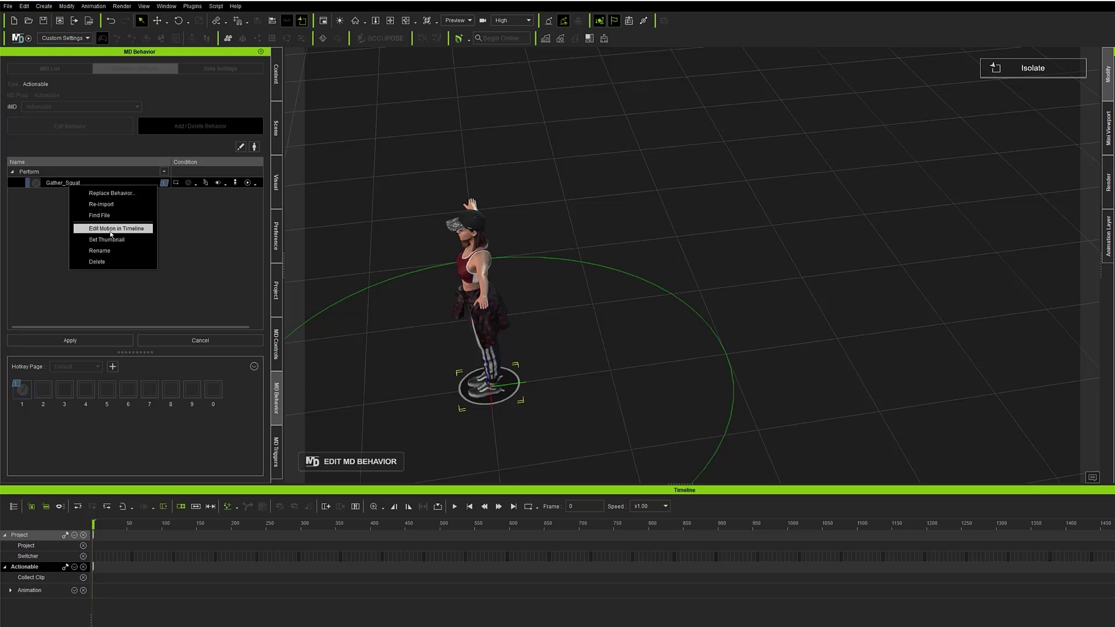
pyautogui.click(111, 229)
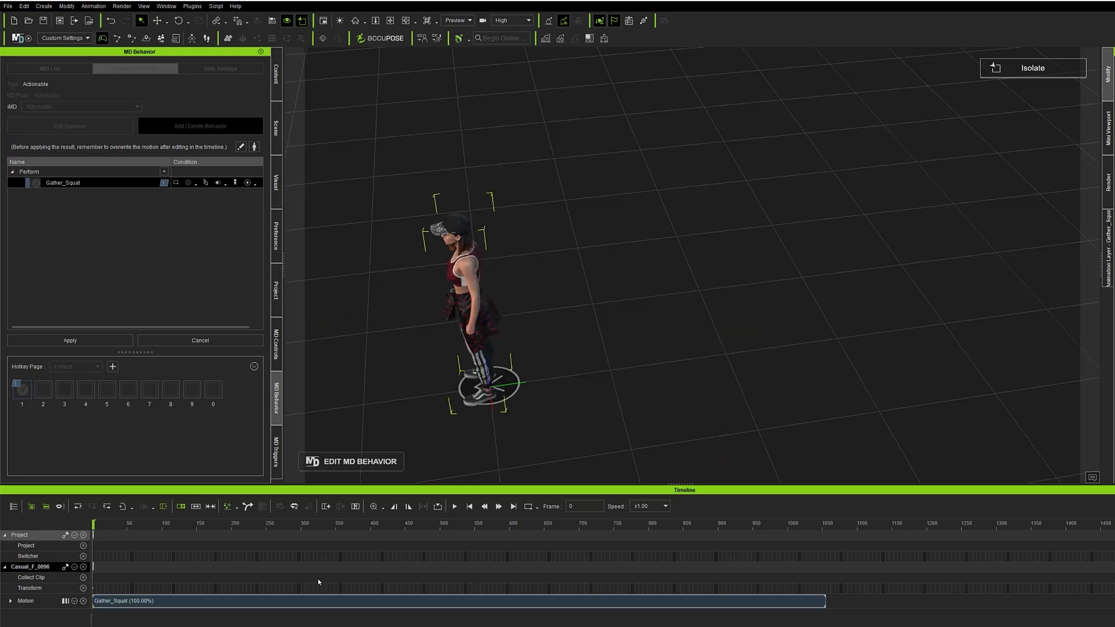
pyautogui.moveTo(118, 530); pyautogui.dragTo(242, 542)
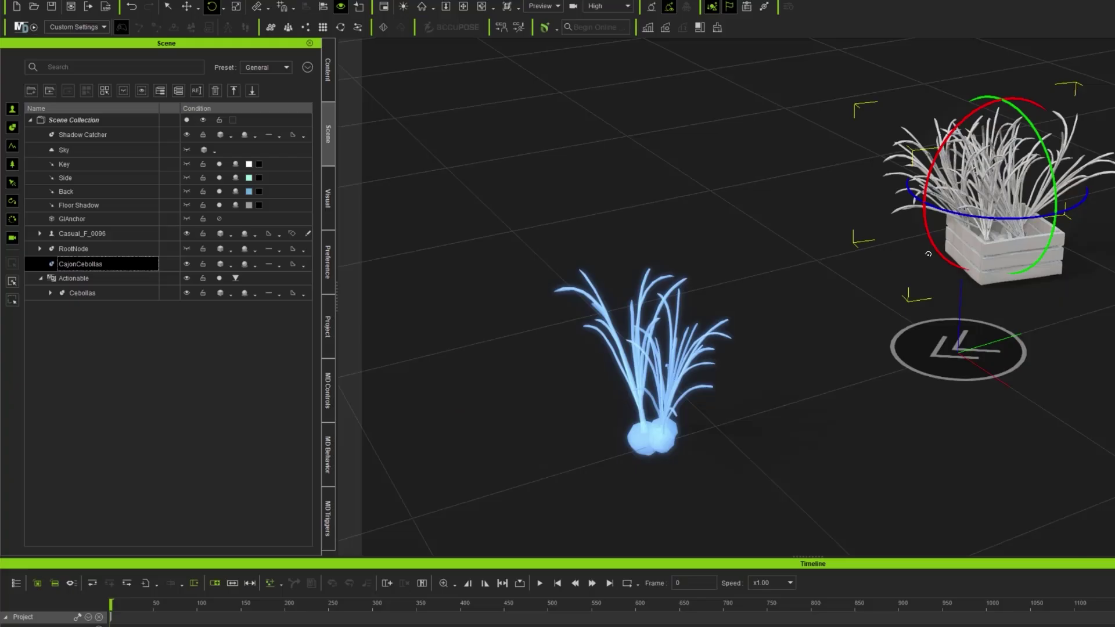
# - Attach the CajonCebollas onion crate to the Actionable prop
pyautogui.rightClick(991, 240)
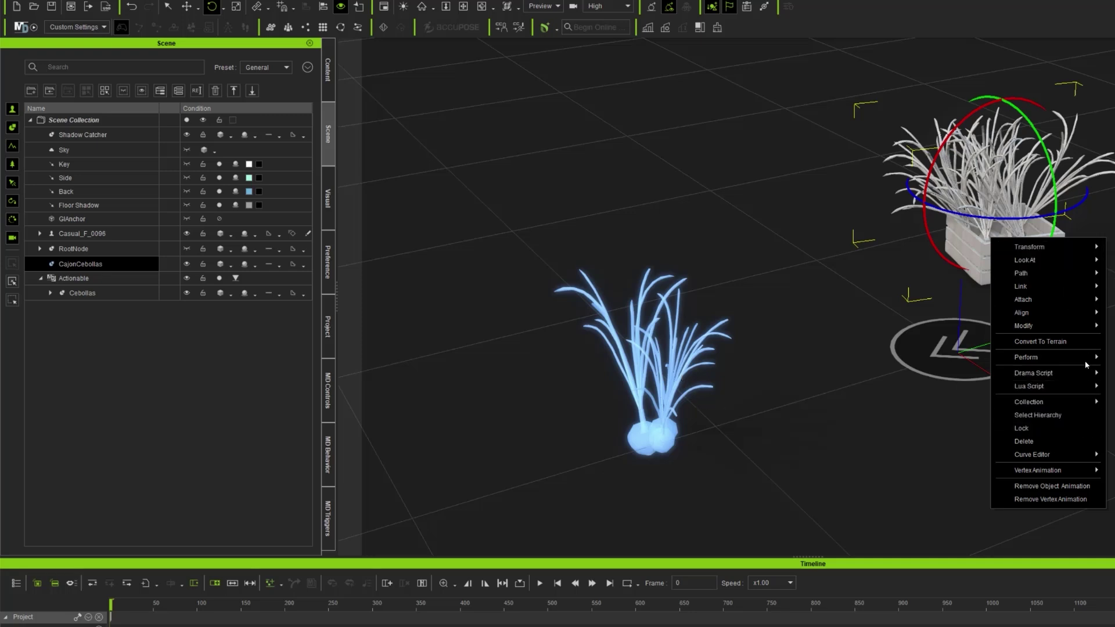
pyautogui.click(1112, 300)
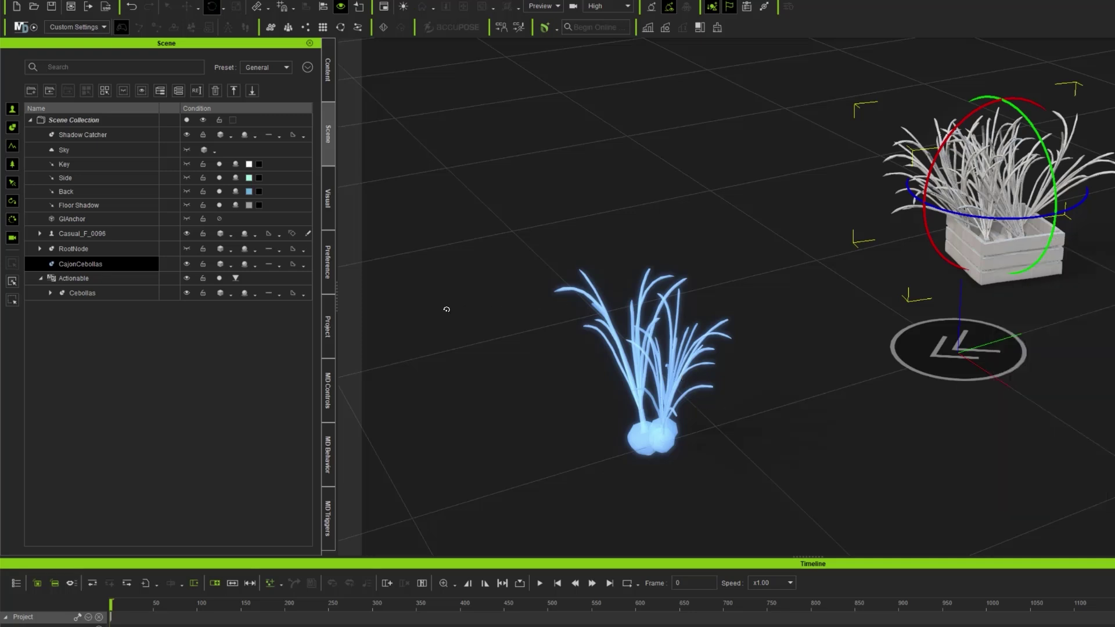
pyautogui.click(642, 354)
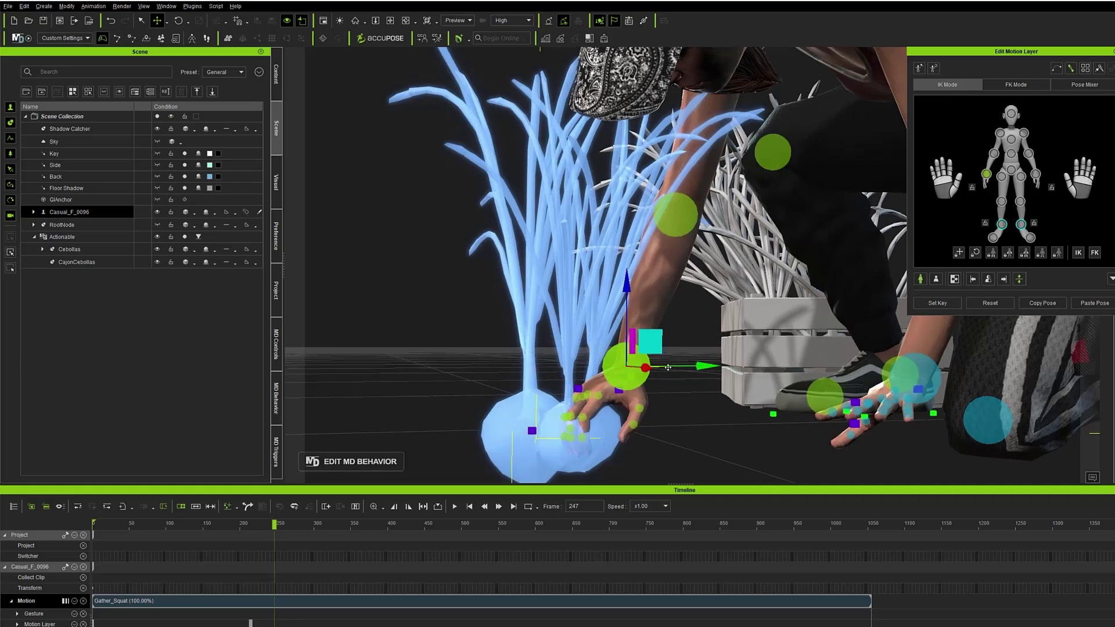
# - Rotate and move the wrist IK effector so the hand grips the onion leaves around frame 251
pyautogui.moveTo(651, 272); pyautogui.dragTo(659, 351)
pyautogui.moveTo(660, 352); pyautogui.dragTo(776, 413, button='right')
pyautogui.moveTo(613, 358); pyautogui.dragTo(584, 356)
pyautogui.press('w')
pyautogui.moveTo(699, 318); pyautogui.dragTo(727, 316)
pyautogui.moveTo(727, 316); pyautogui.dragTo(889, 308, button='right')
pyautogui.press('e')
pyautogui.moveTo(888, 308); pyautogui.dragTo(843, 350, button='middle')
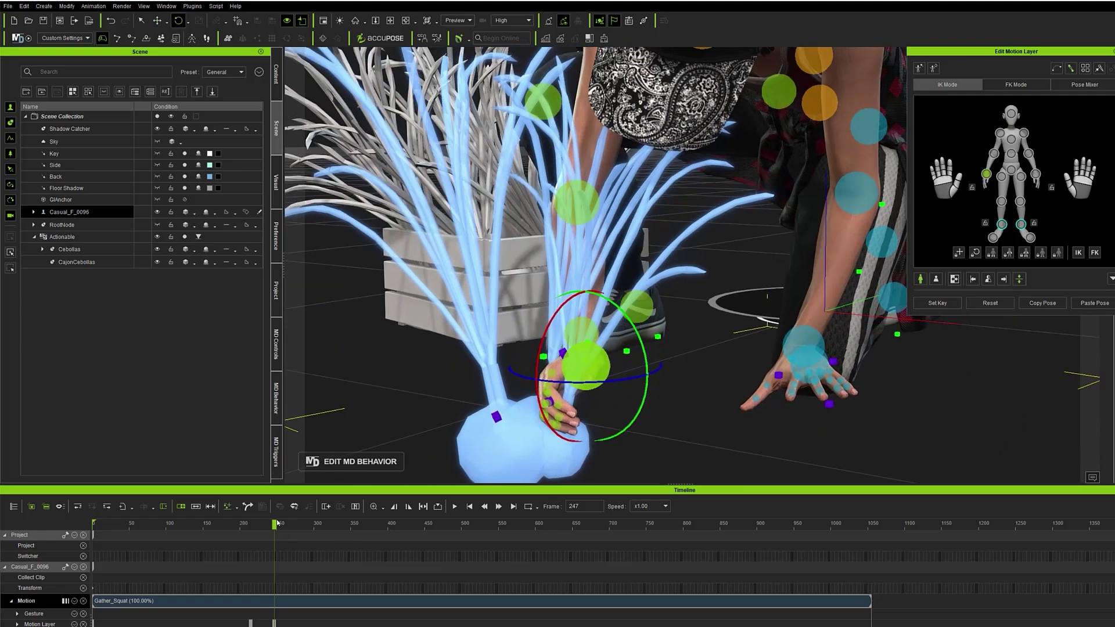
pyautogui.moveTo(274, 524)
pyautogui.mouseDown()
pyautogui.moveTo(326, 516)
pyautogui.moveTo(265, 517)
pyautogui.mouseUp()
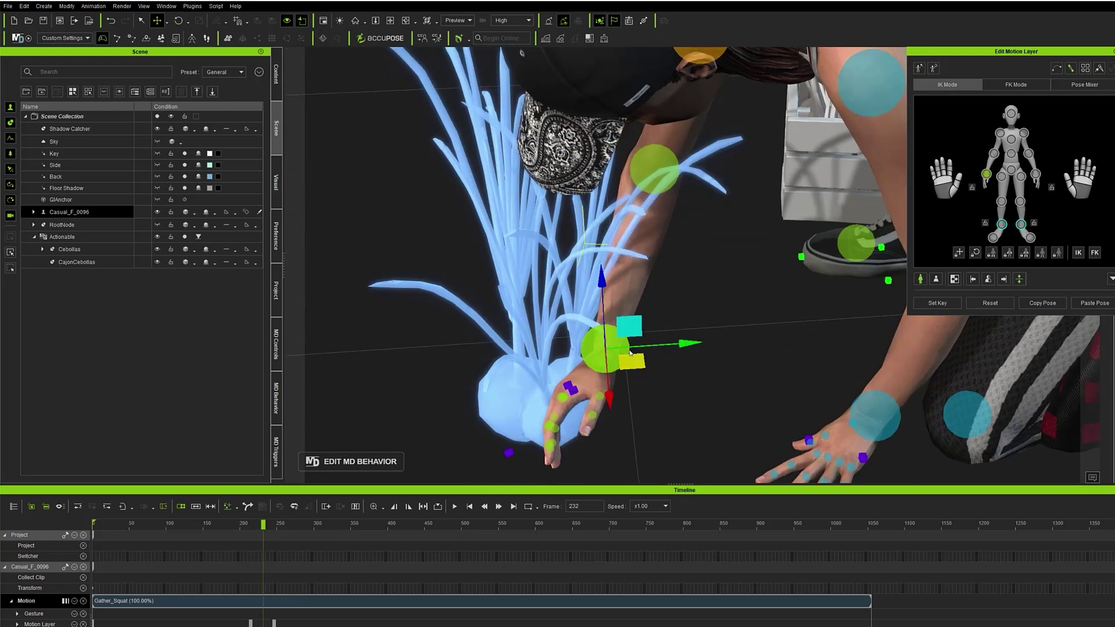
pyautogui.moveTo(630, 353); pyautogui.dragTo(609, 205)
pyautogui.moveTo(608, 205); pyautogui.dragTo(684, 327, button='right')
pyautogui.moveTo(265, 524); pyautogui.dragTo(278, 523)
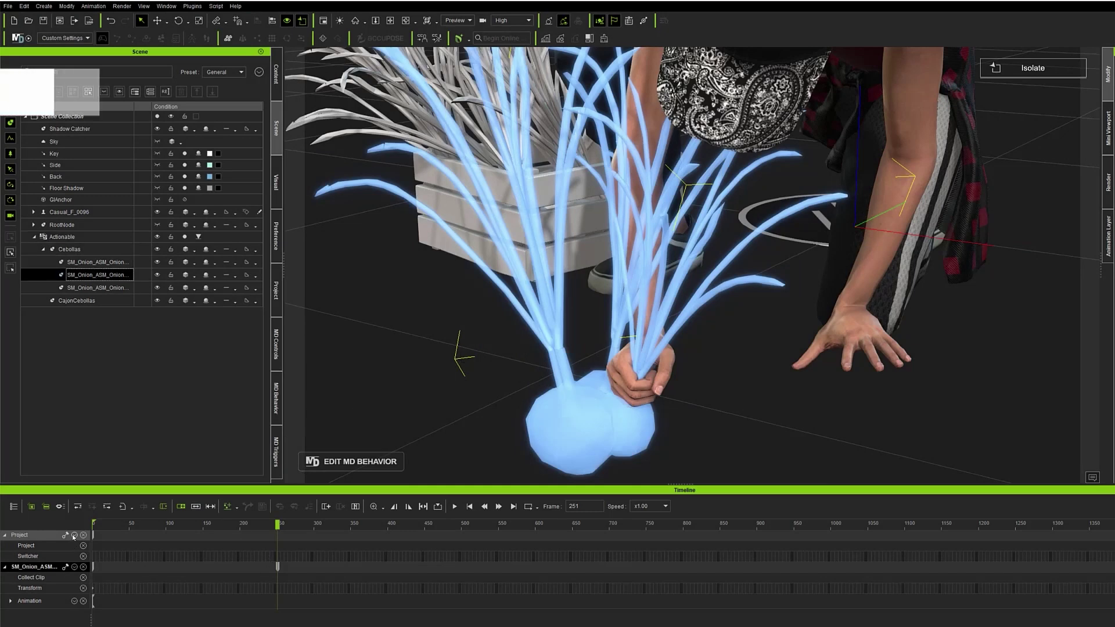
# - Show and expand the onion's Constraint track, then scrub the squat to frame 238
pyautogui.click(74, 535)
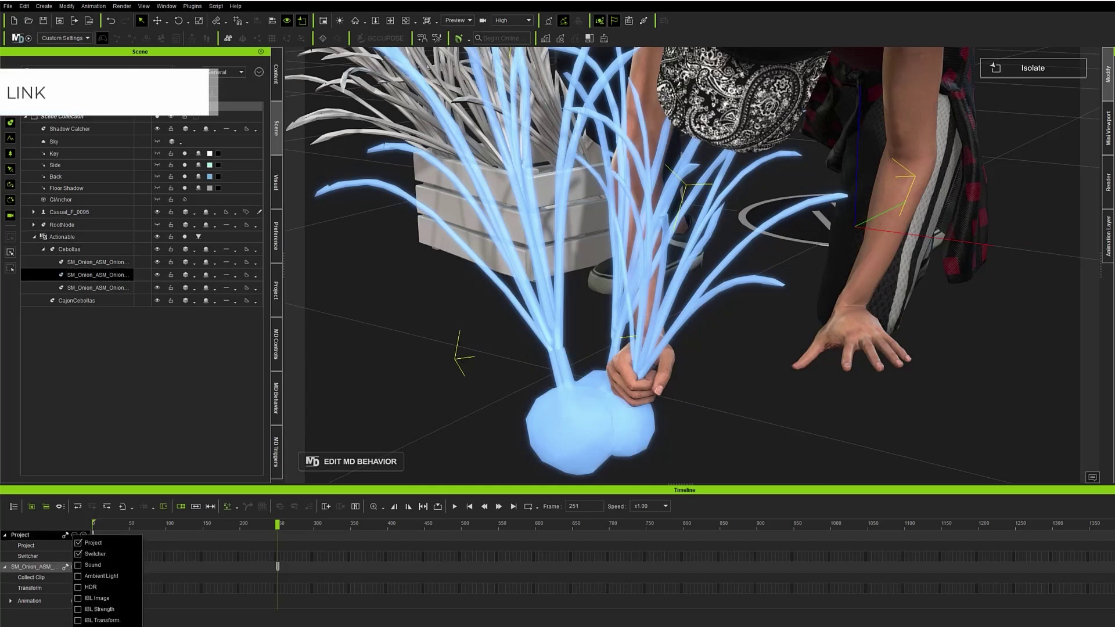
pyautogui.click(75, 567)
pyautogui.click(97, 608)
pyautogui.click(11, 614)
pyautogui.moveTo(149, 625); pyautogui.dragTo(142, 624)
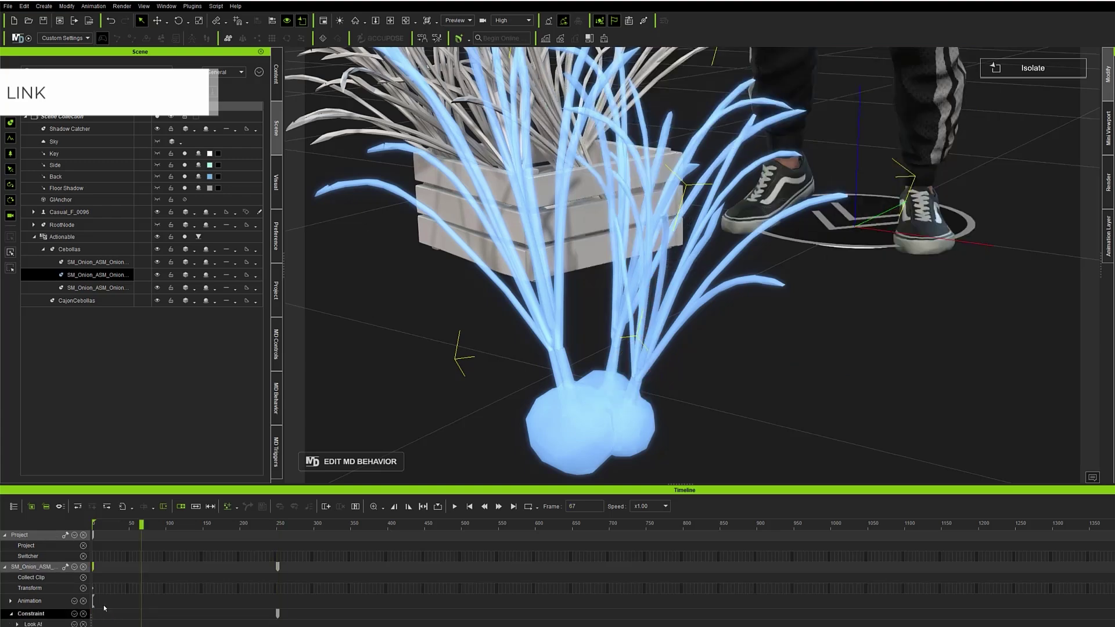
pyautogui.click(97, 603)
pyautogui.click(93, 614)
pyautogui.moveTo(93, 525); pyautogui.dragTo(269, 534)
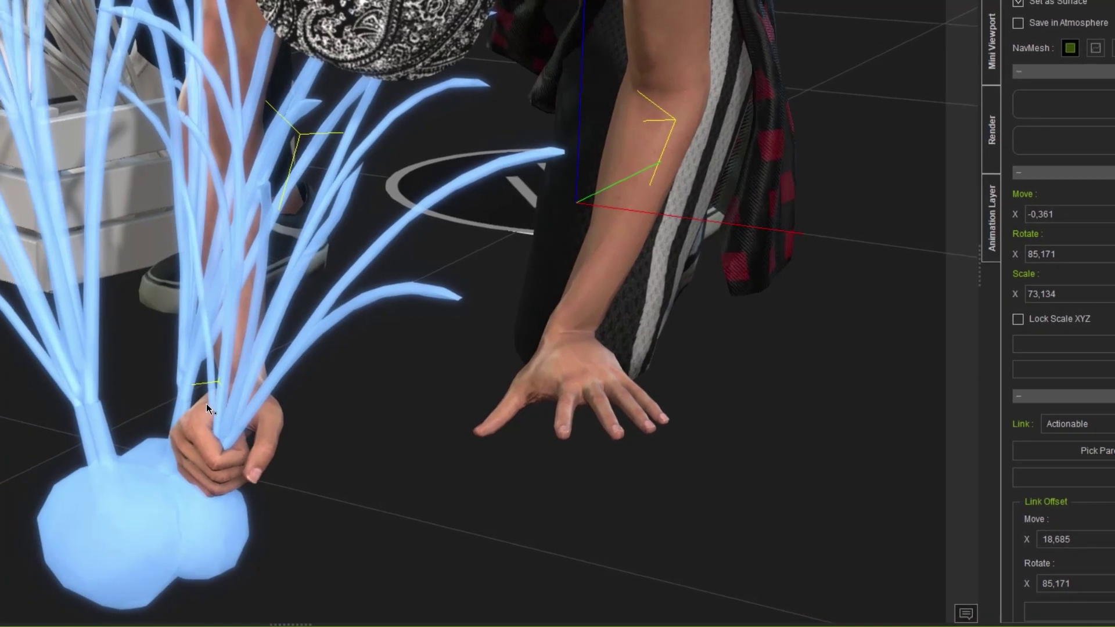
# - Link the onion to the character's right hand, with the link key moved to frame 252
pyautogui.click(207, 403)
pyautogui.moveTo(189, 482)
pyautogui.mouseDown()
pyautogui.moveTo(160, 488)
pyautogui.moveTo(182, 489)
pyautogui.mouseUp()
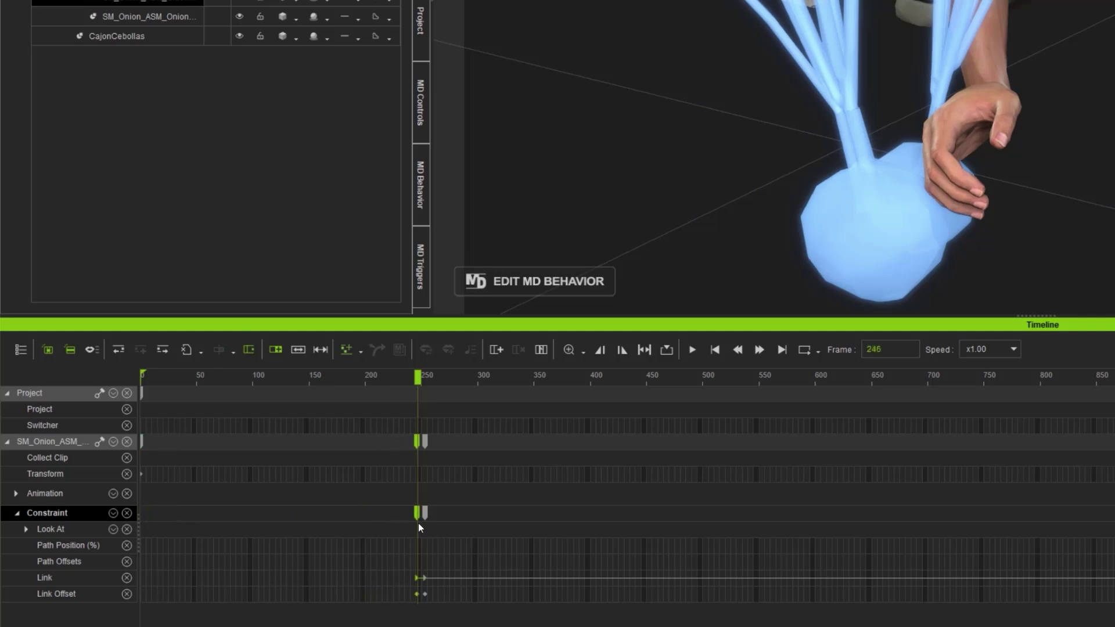
pyautogui.moveTo(418, 523); pyautogui.dragTo(562, 515)
pyautogui.keyDown('ctrl'); pyautogui.scroll(6, 409, 566); pyautogui.keyUp('ctrl')
pyautogui.moveTo(562, 378); pyautogui.dragTo(707, 456)
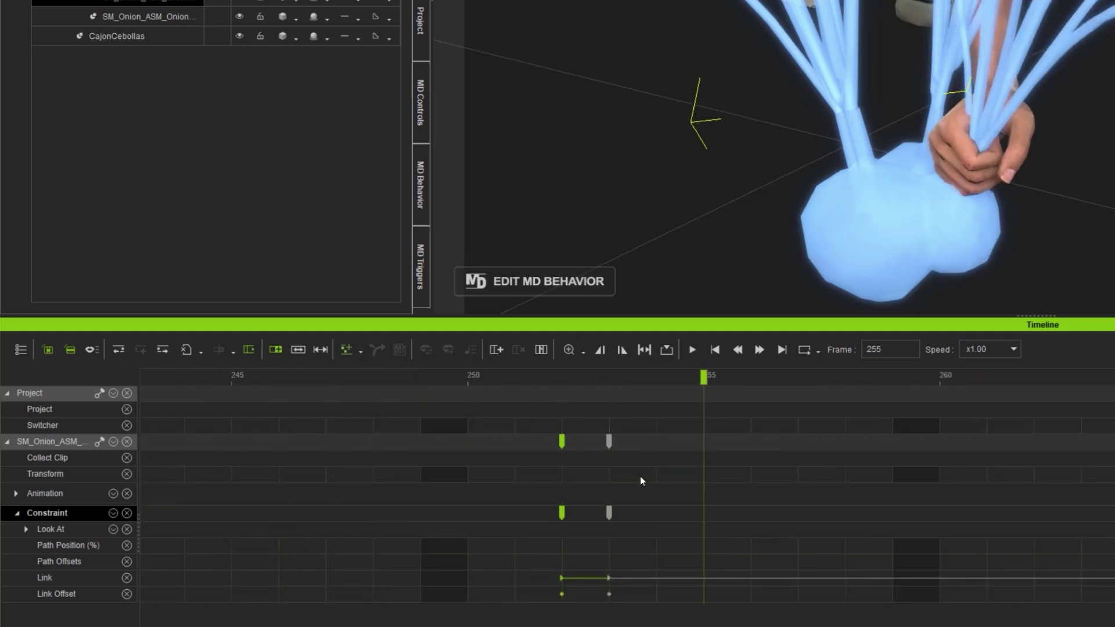
pyautogui.scroll(-5, 437, 516)
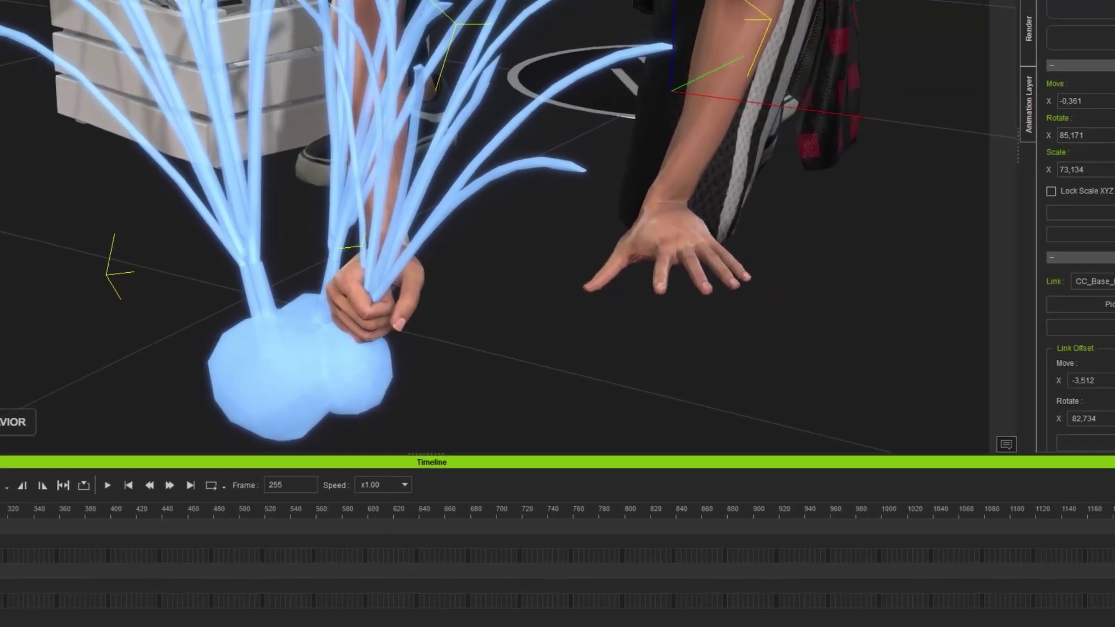
pyautogui.moveTo(235, 439); pyautogui.dragTo(0, 439)
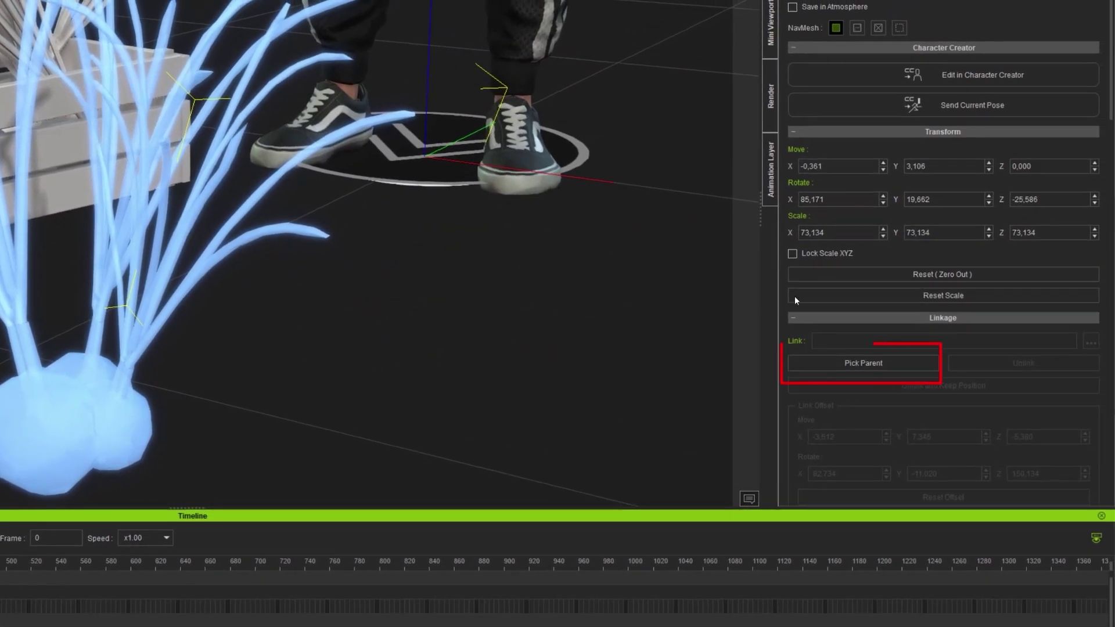
pyautogui.click(832, 365)
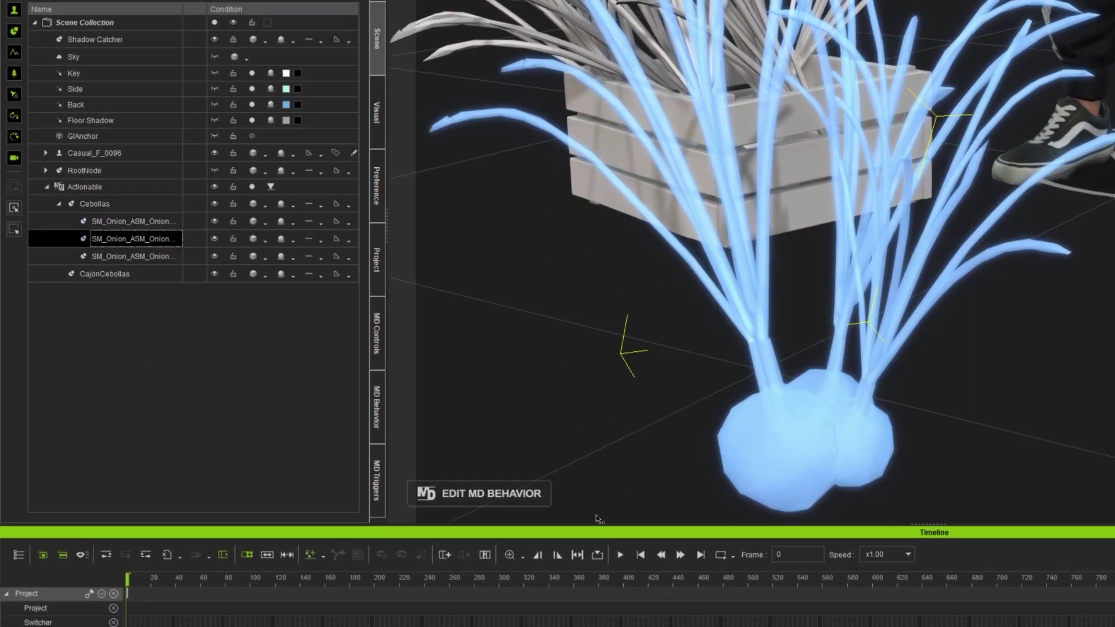
# - At frame 280, move the hand IK effector to reach toward the left onion plant
pyautogui.moveTo(218, 575); pyautogui.dragTo(473, 603)
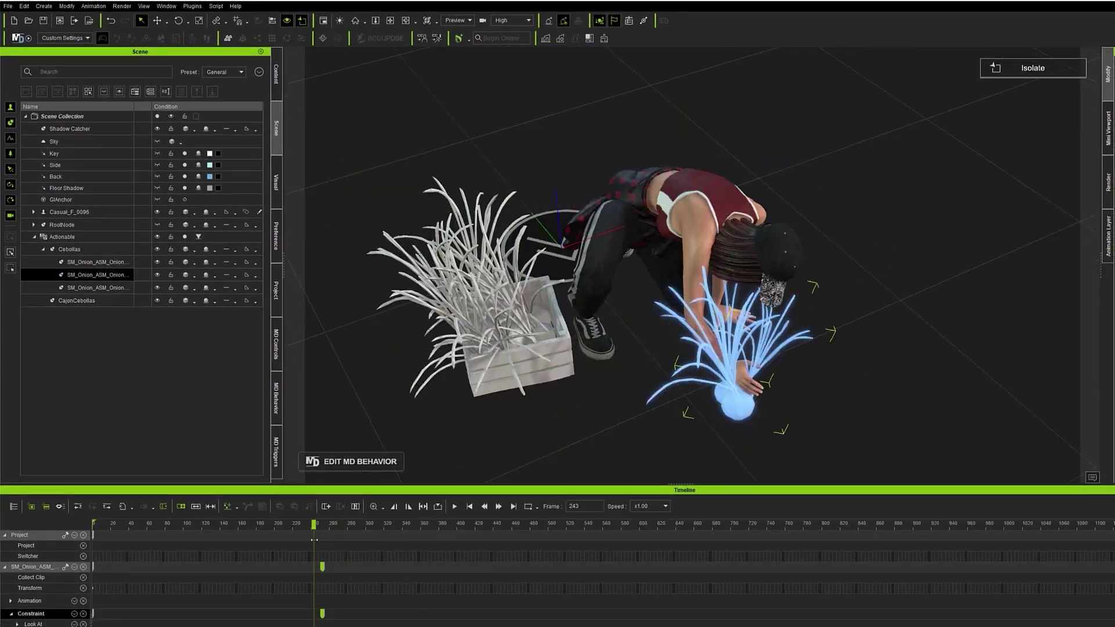
pyautogui.moveTo(314, 539); pyautogui.dragTo(348, 539)
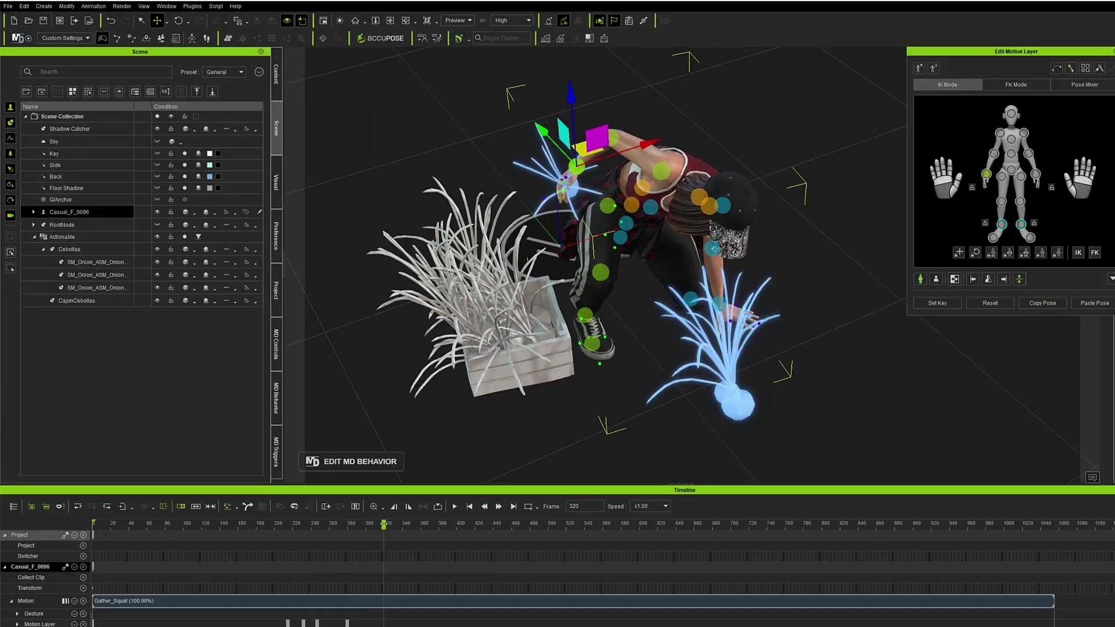
pyautogui.moveTo(650, 157); pyautogui.dragTo(623, 209)
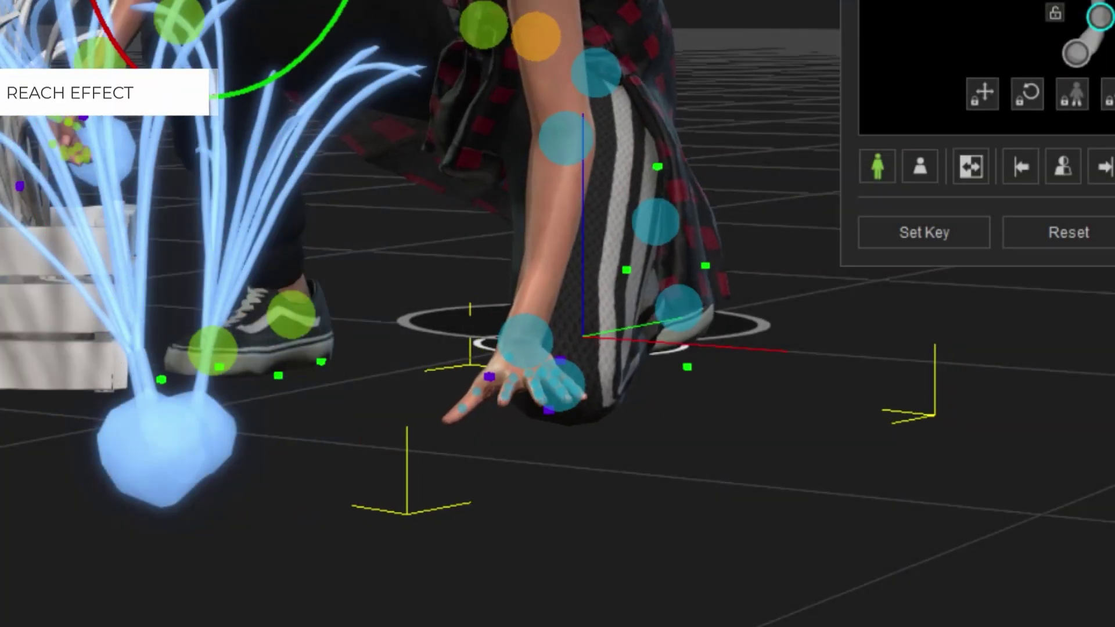
# - Add Dummy_1 to the Actionable prop's structure and try out its gizmo type options
pyautogui.moveTo(35, 366); pyautogui.dragTo(42, 388, button='middle')
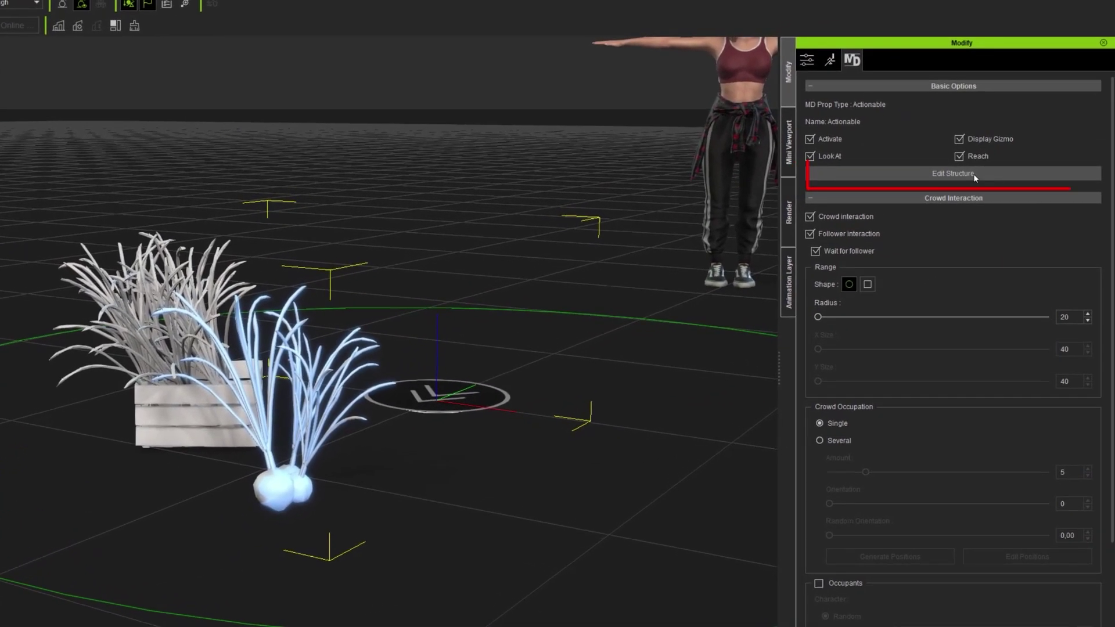
pyautogui.click(974, 173)
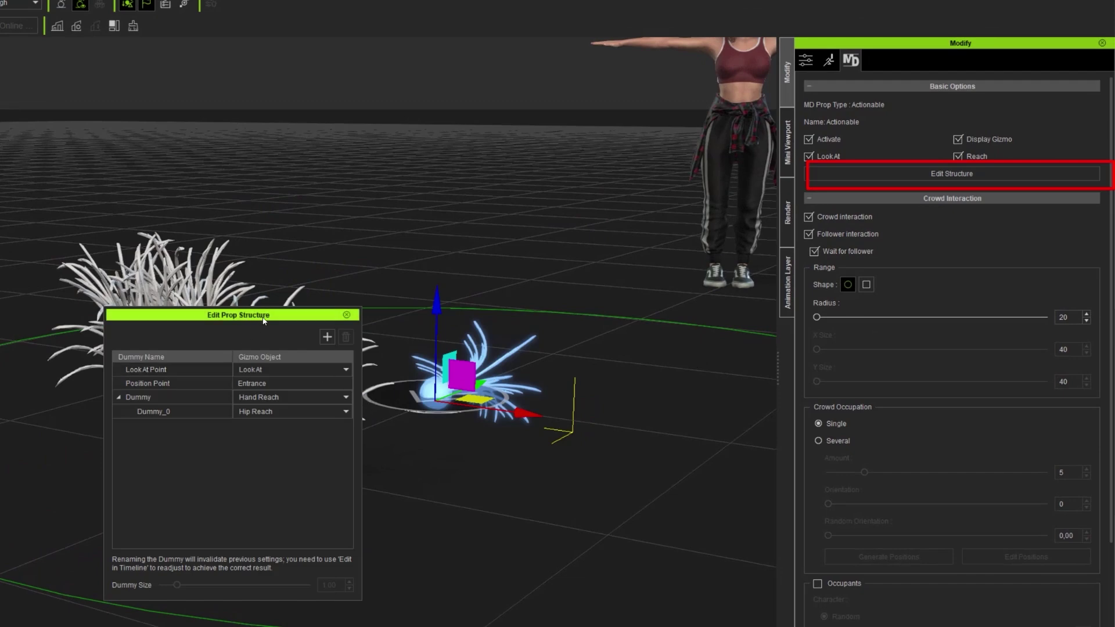
pyautogui.moveTo(247, 320); pyautogui.dragTo(685, 350)
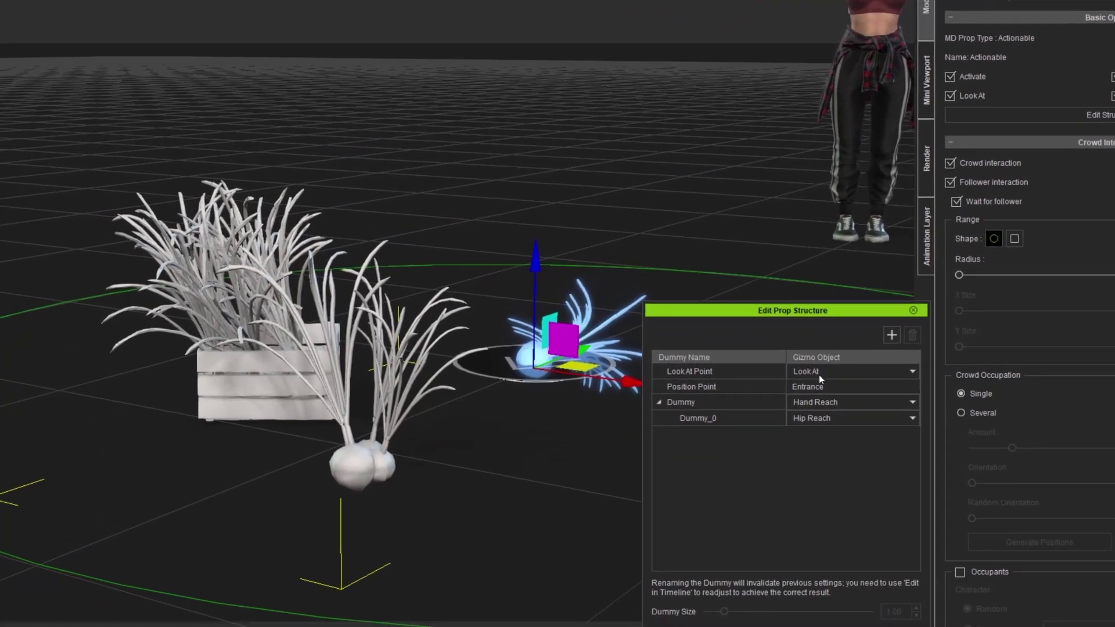
pyautogui.click(1014, 402)
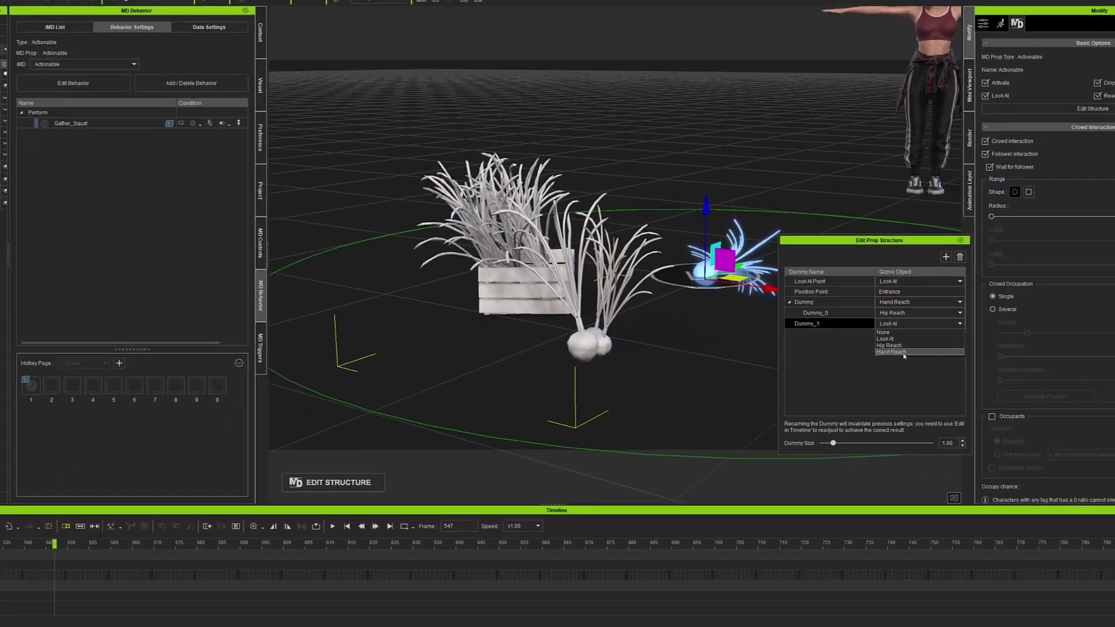
pyautogui.click(977, 437)
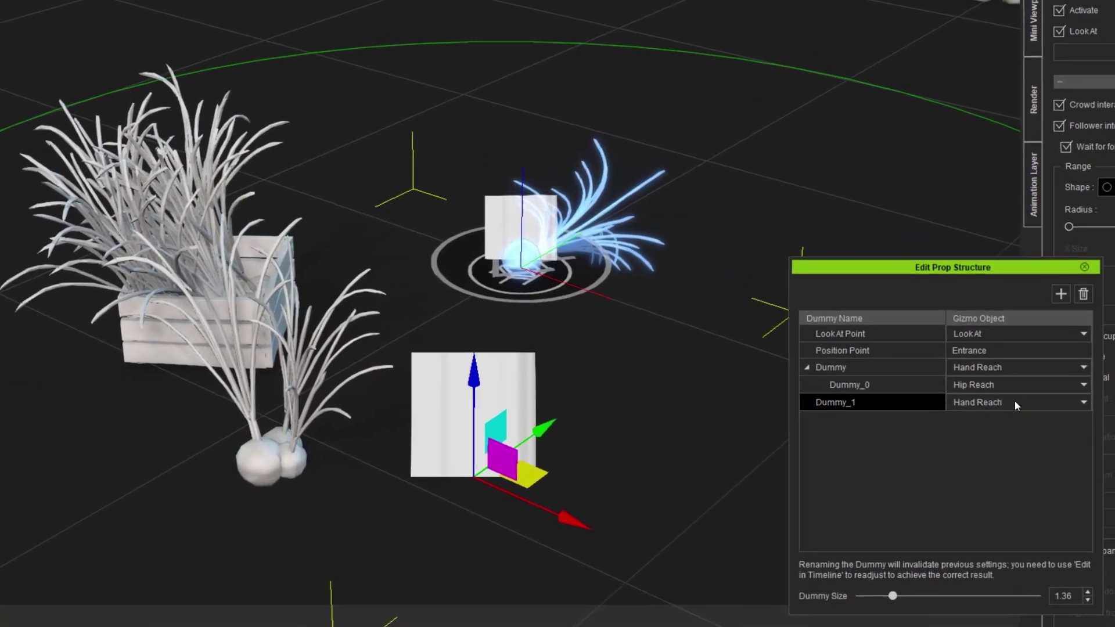
pyautogui.click(956, 329)
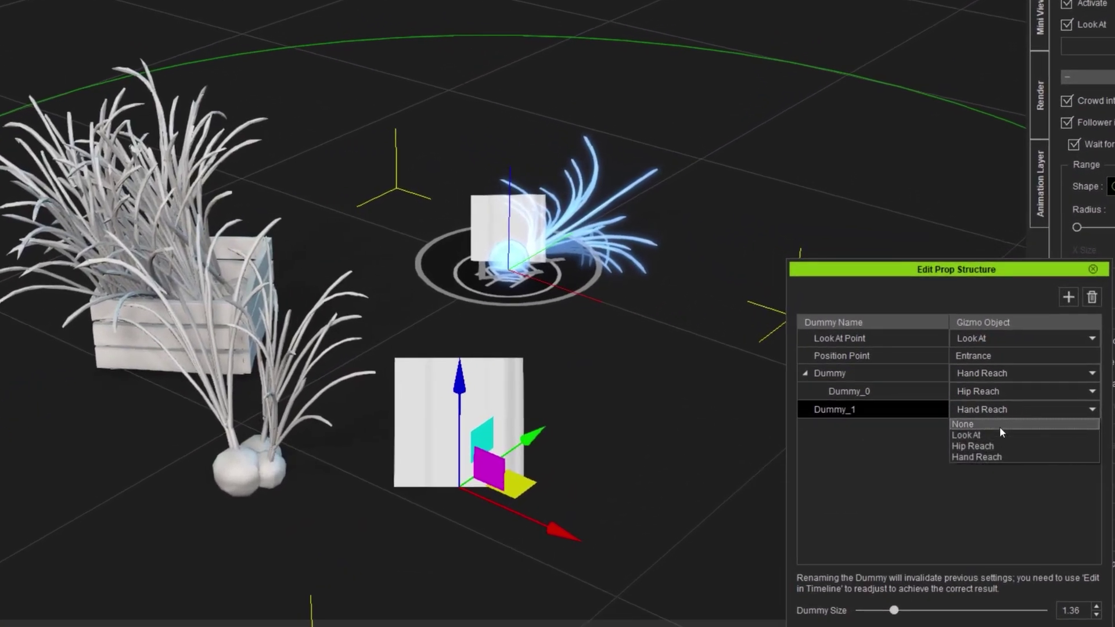
pyautogui.click(999, 425)
pyautogui.click(1009, 409)
# - Set Dummy_1's gizmo to Hip Reach and pick the Actionable prop as the hand's reach target
pyautogui.click(1004, 445)
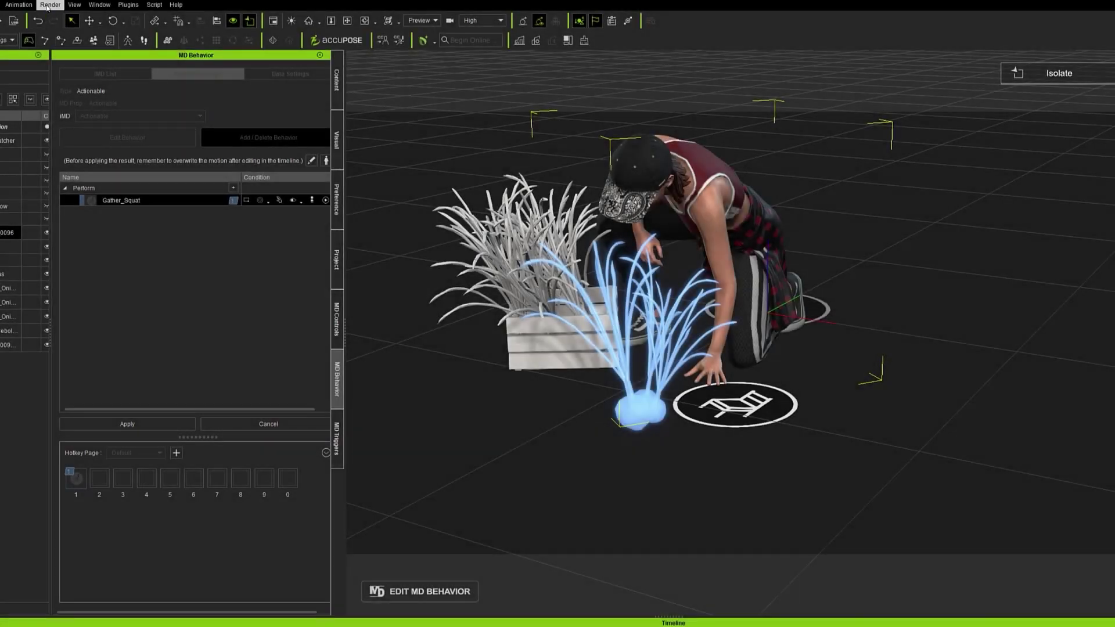
pyautogui.click(48, 4)
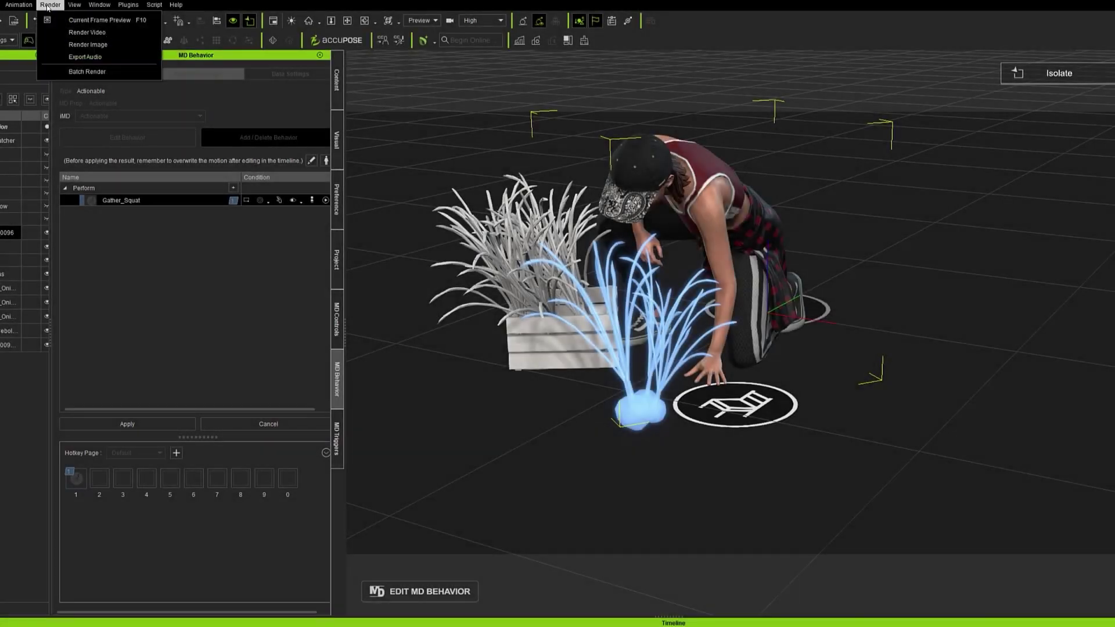
pyautogui.moveTo(31, 10)
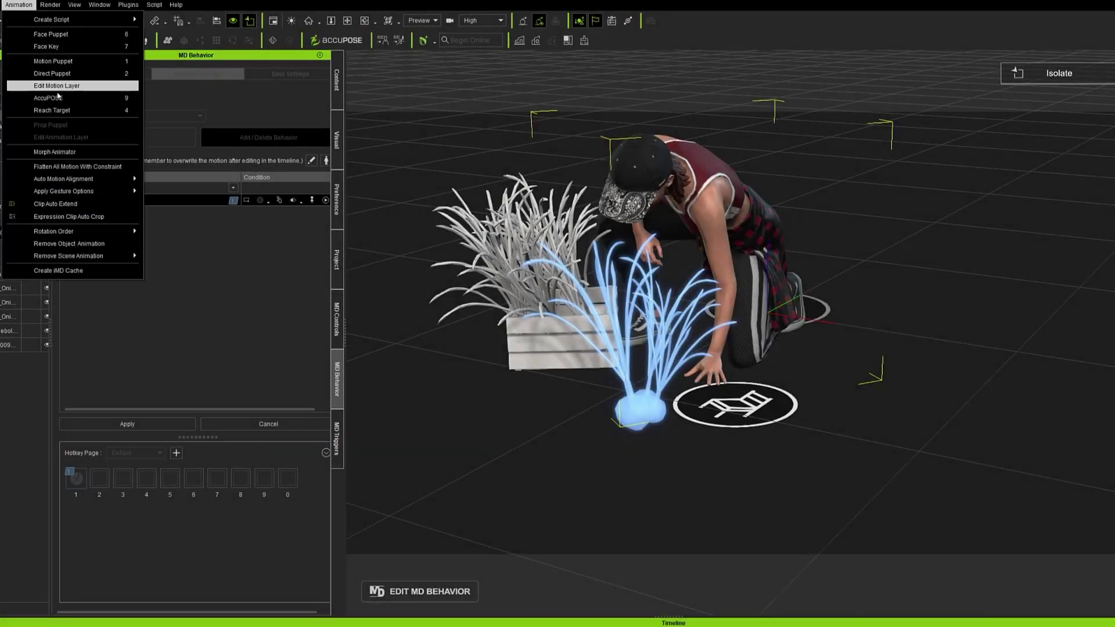
pyautogui.click(89, 112)
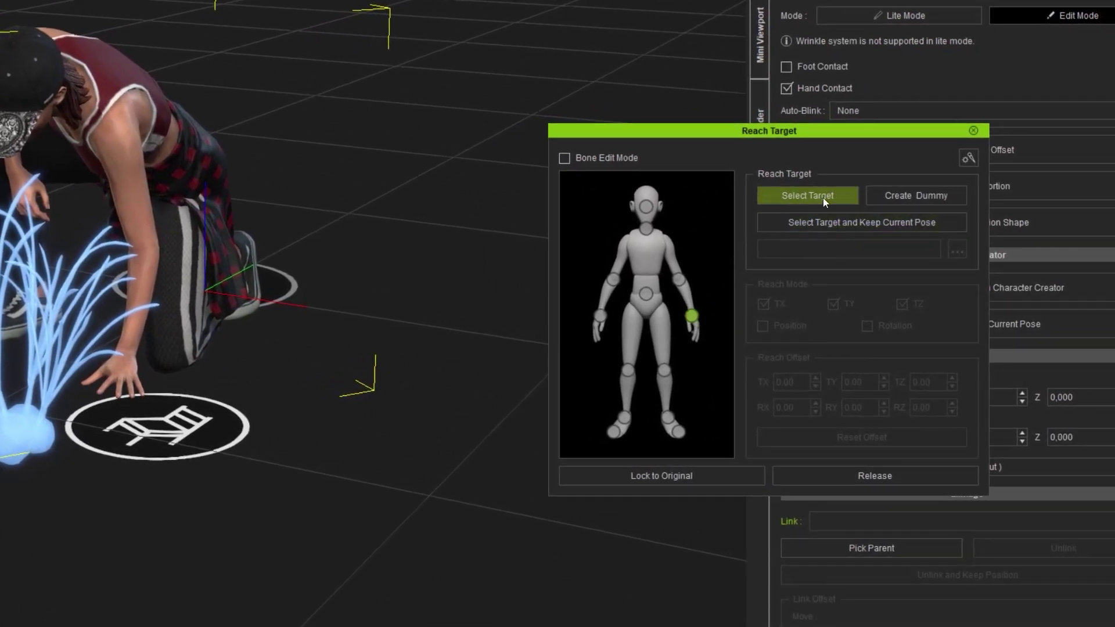
pyautogui.click(822, 199)
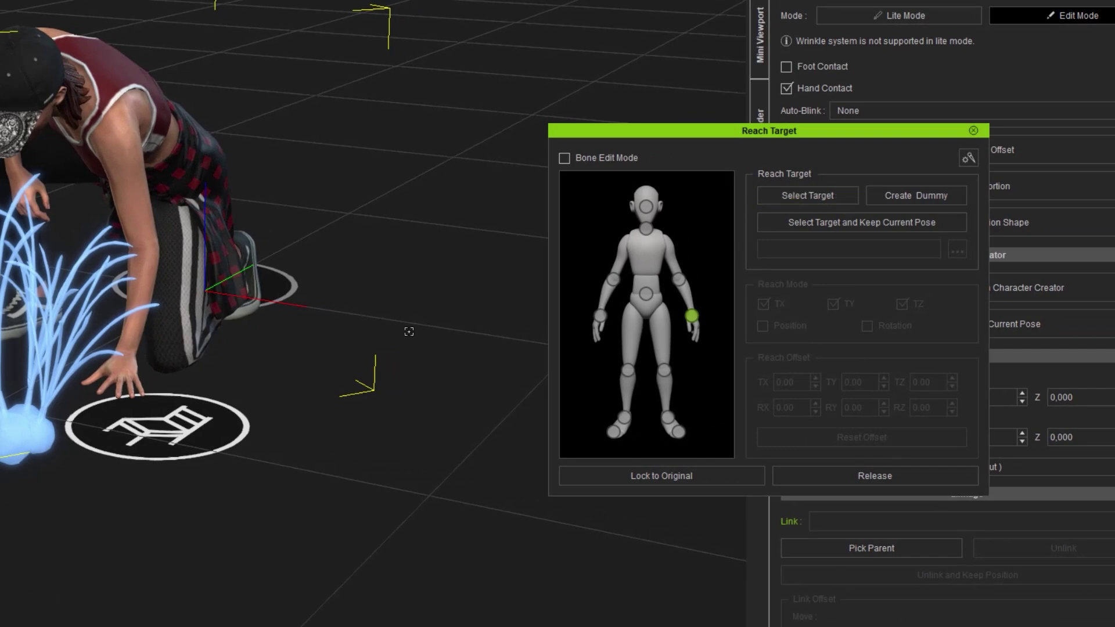
pyautogui.click(185, 442)
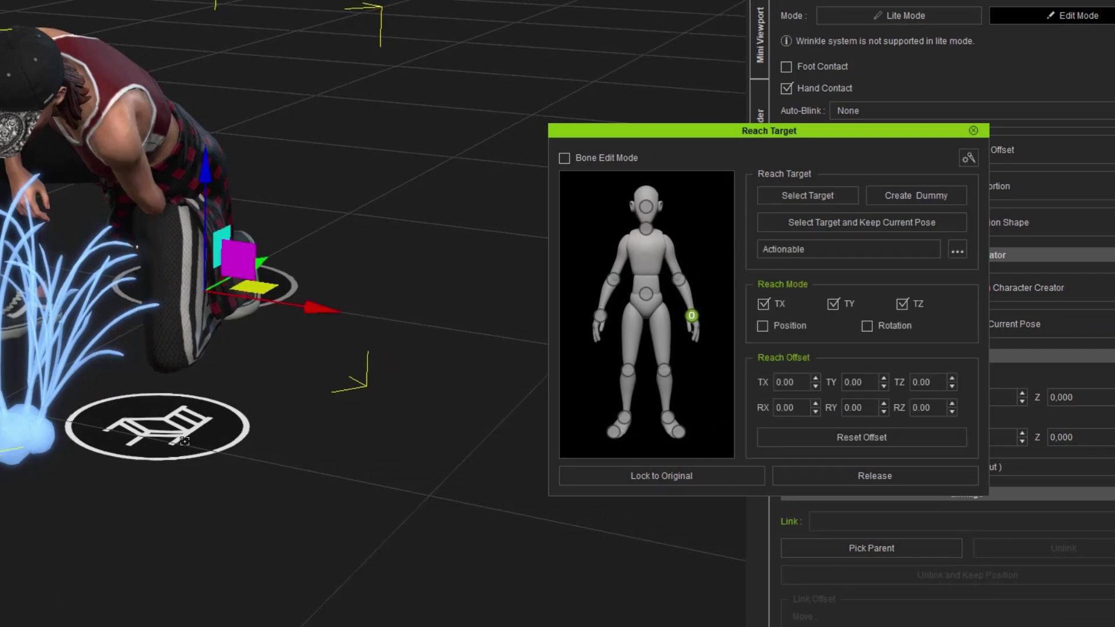
# - Narrow the reach target to the Dummy_1 node inside Actionable
pyautogui.moveTo(842, 132); pyautogui.dragTo(605, 303)
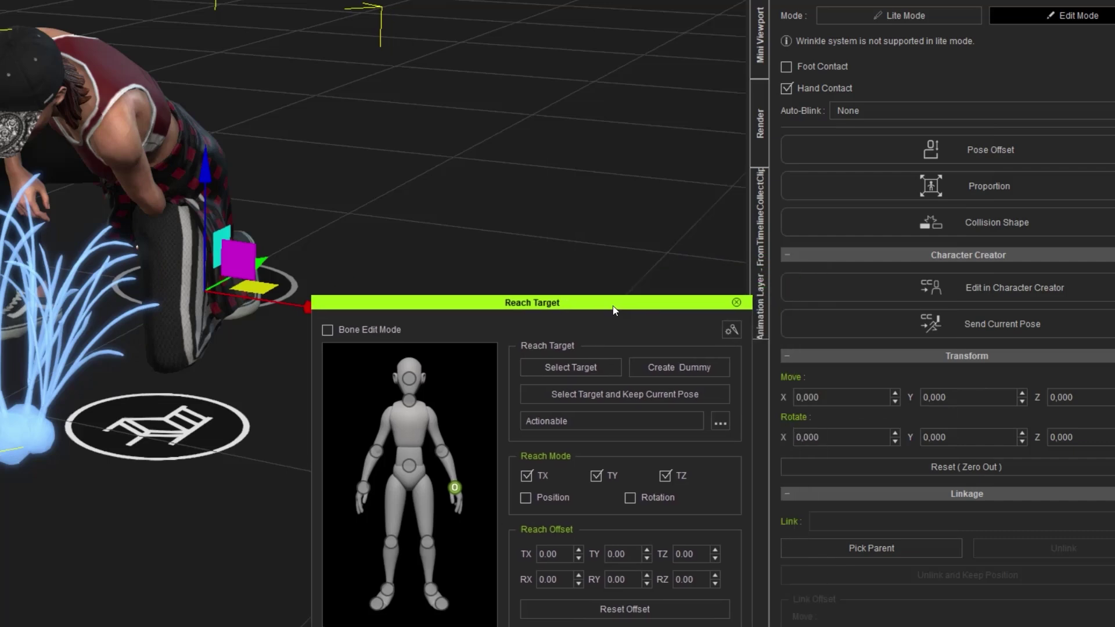
pyautogui.click(719, 426)
pyautogui.click(773, 336)
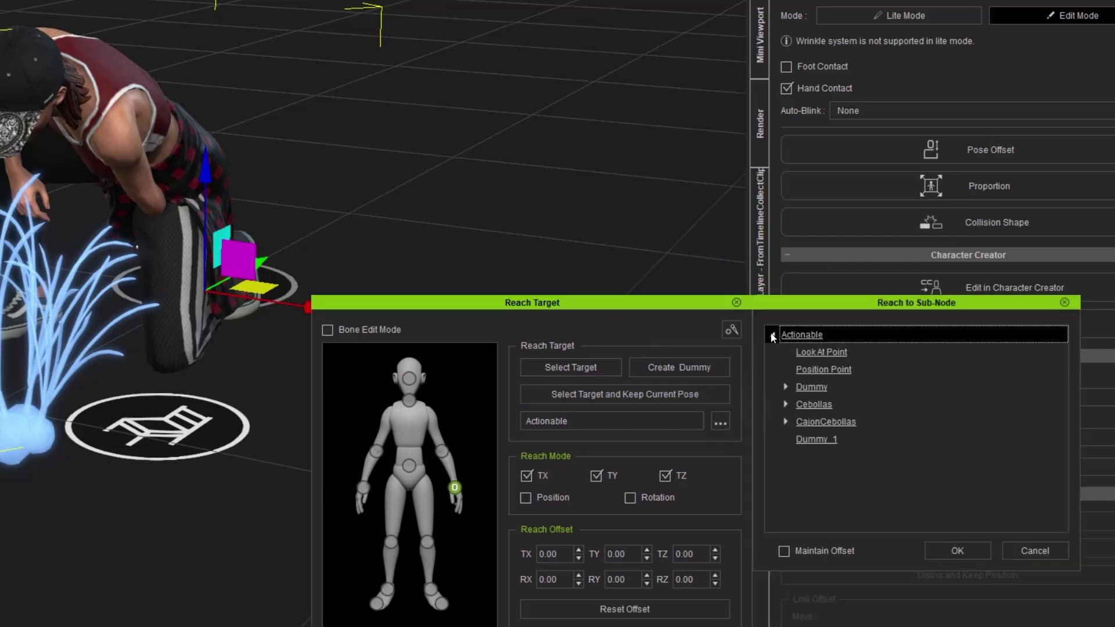
pyautogui.click(841, 440)
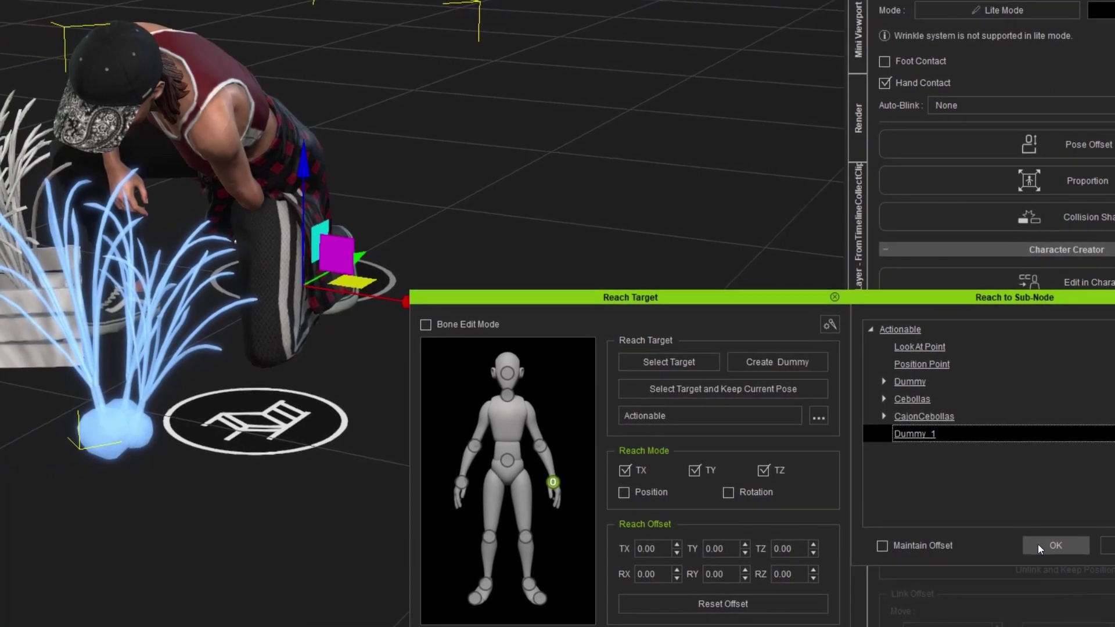
pyautogui.click(957, 551)
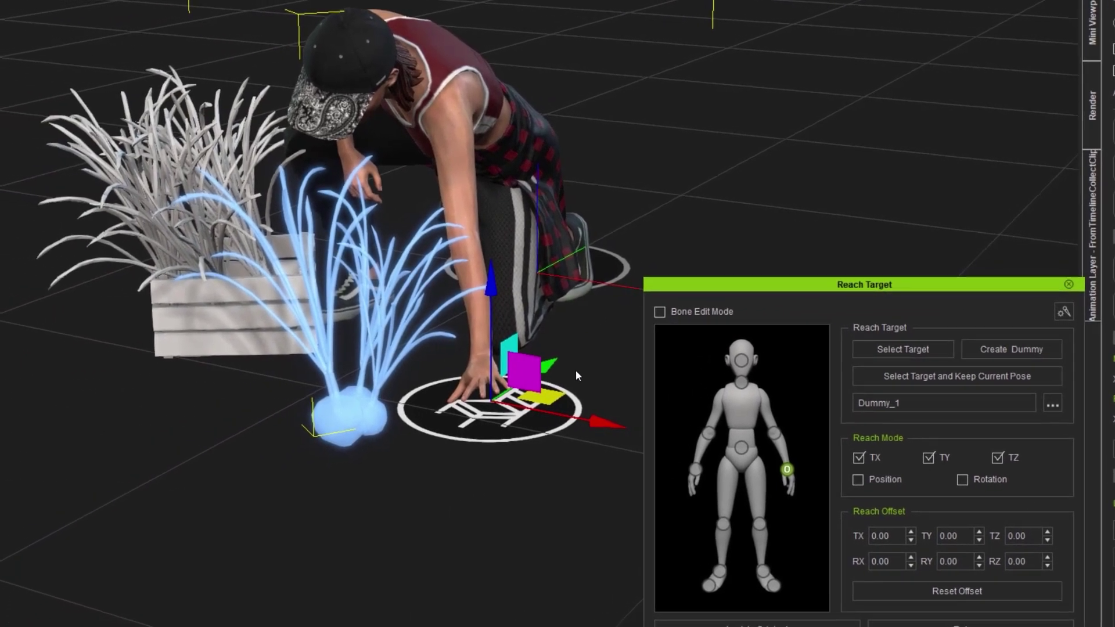
# - Show Casual_F_0096's Reach track, expand it into Head, Neck, Hip, L Elbow, L Hand sub-tracks, and scrub
pyautogui.press('e')
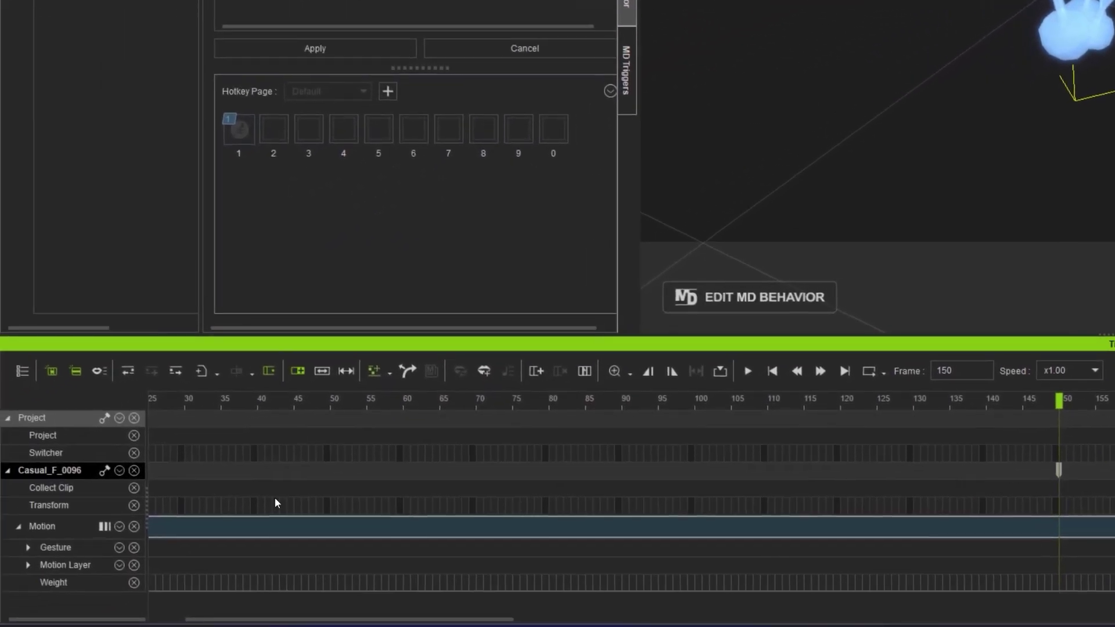
pyautogui.click(120, 470)
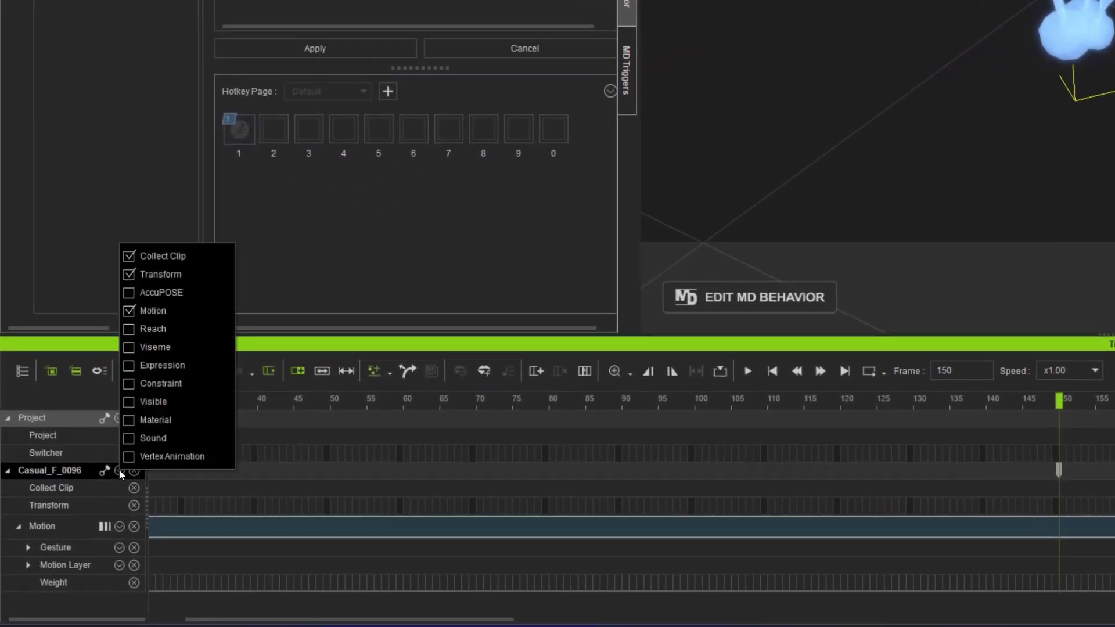
pyautogui.click(129, 329)
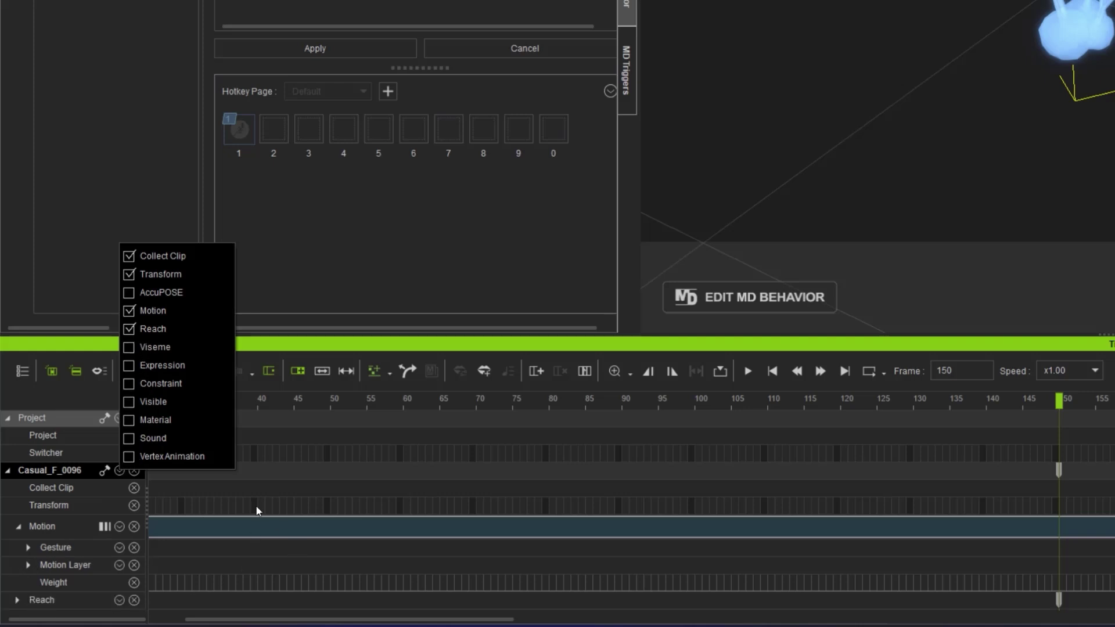
pyautogui.click(1004, 595)
pyautogui.doubleClick(65, 601)
pyautogui.scroll(-5, 673, 570)
pyautogui.scroll(1, 1020, 484)
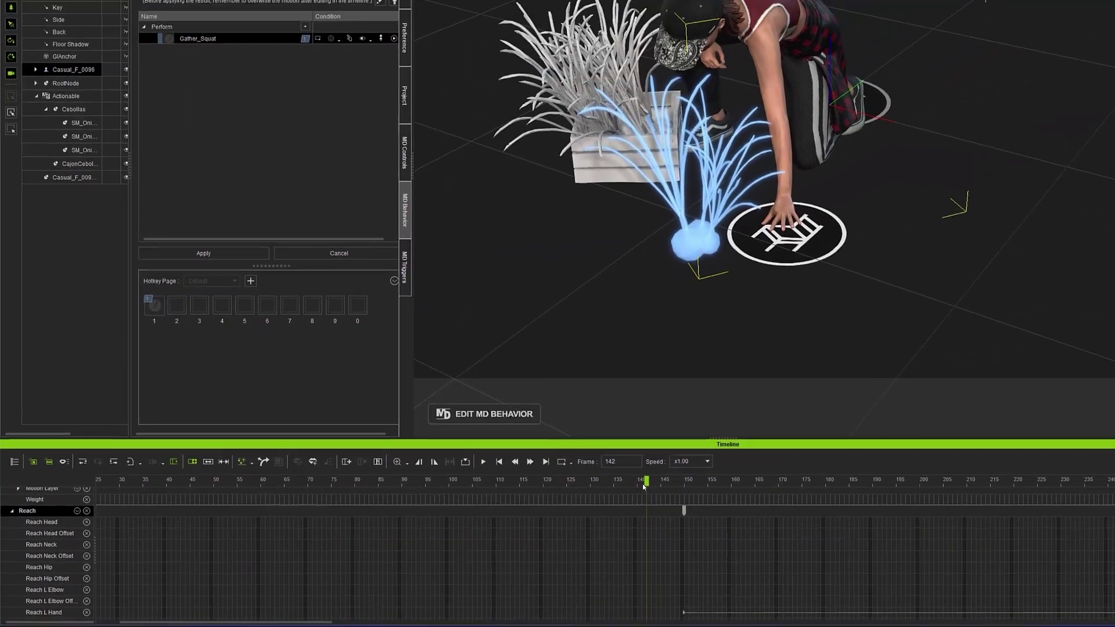
pyautogui.moveTo(747, 522); pyautogui.dragTo(594, 506)
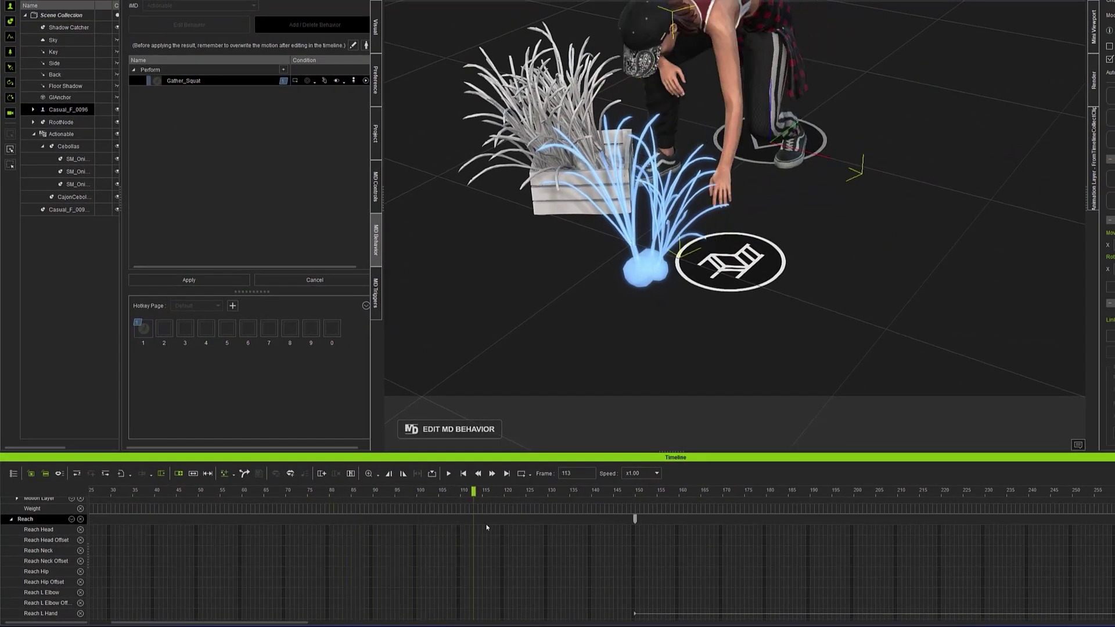
pyautogui.moveTo(487, 527); pyautogui.dragTo(542, 524)
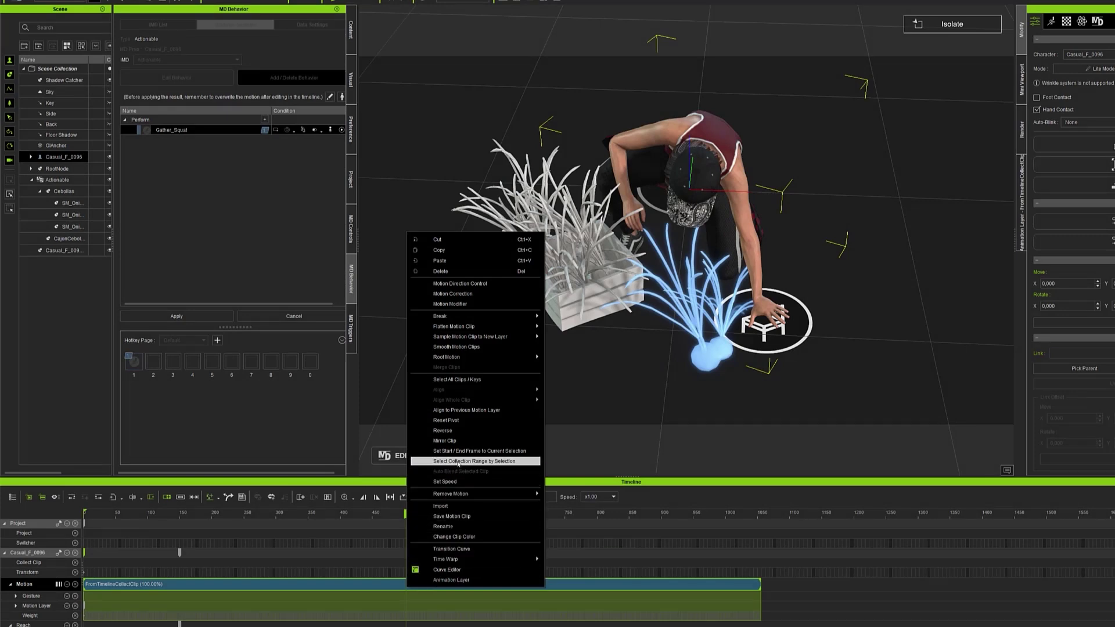
# - Collect the selected clip, overwrite Gather_Squat's motion with it, and apply the behaviour
pyautogui.click(524, 462)
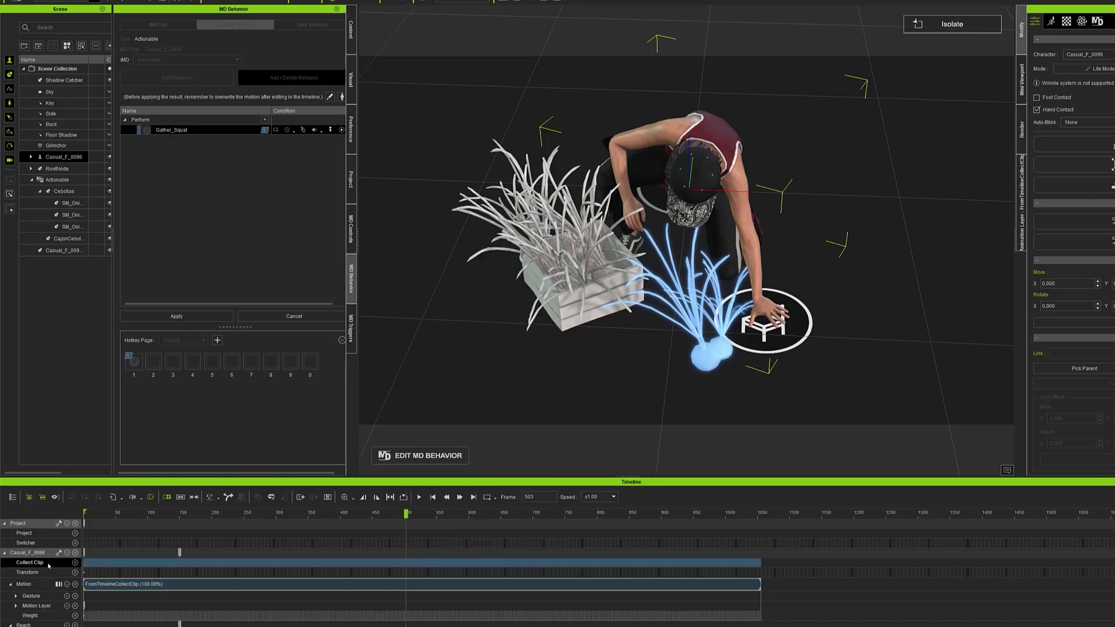
pyautogui.rightClick(258, 564)
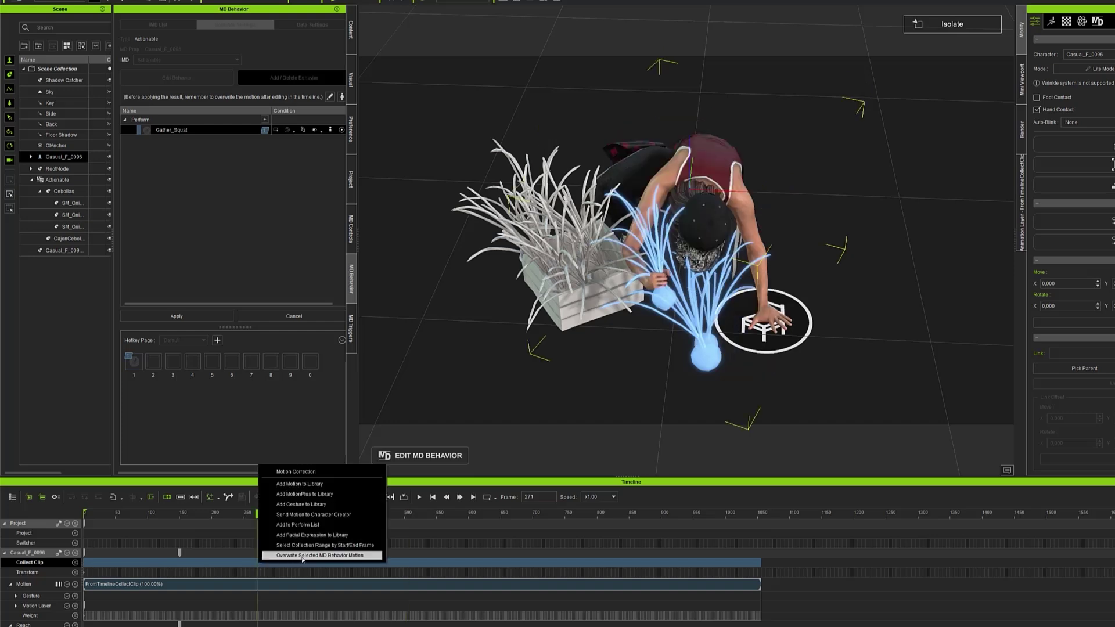
pyautogui.click(366, 556)
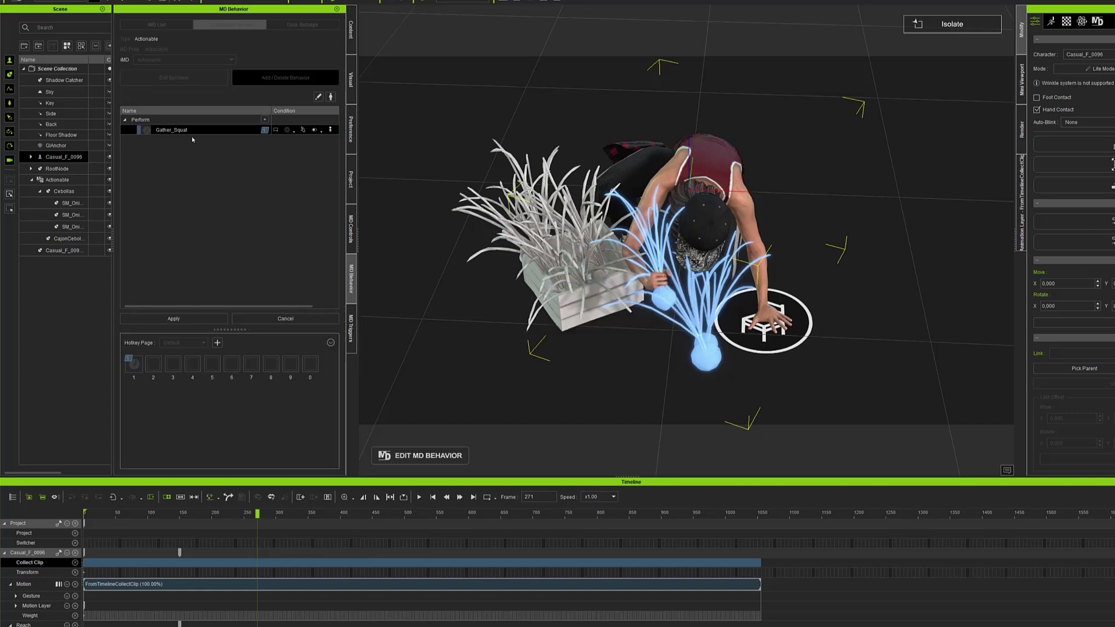
pyautogui.click(193, 322)
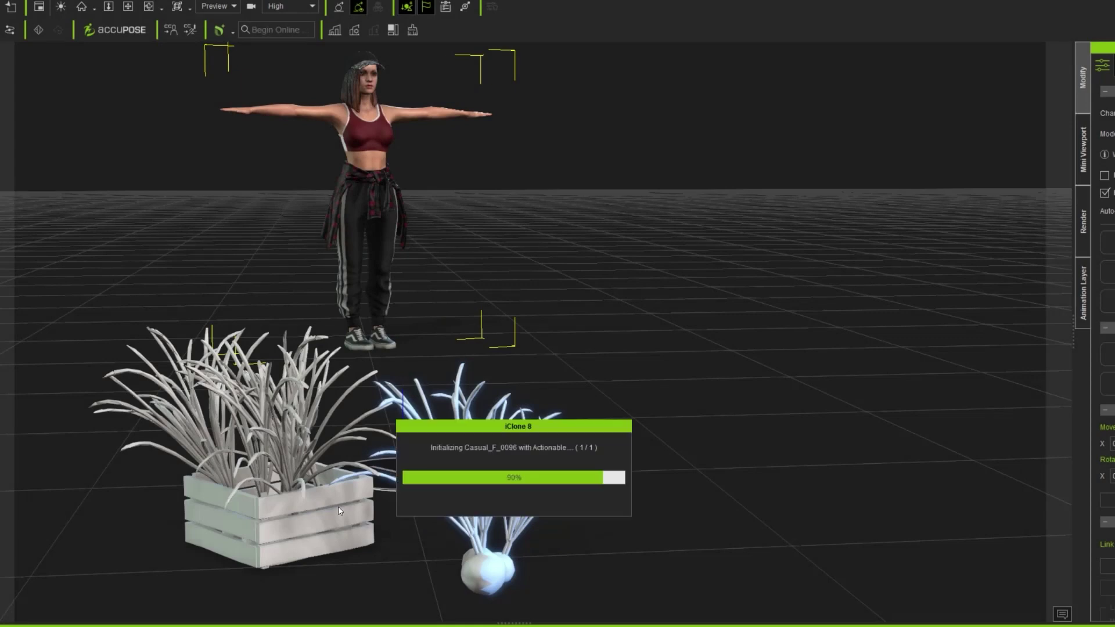
# - Dismiss the preprocessing warning and have Casual_F_0072 perform Gather_Squat on the Caja pepinos crate
pyautogui.click(597, 503)
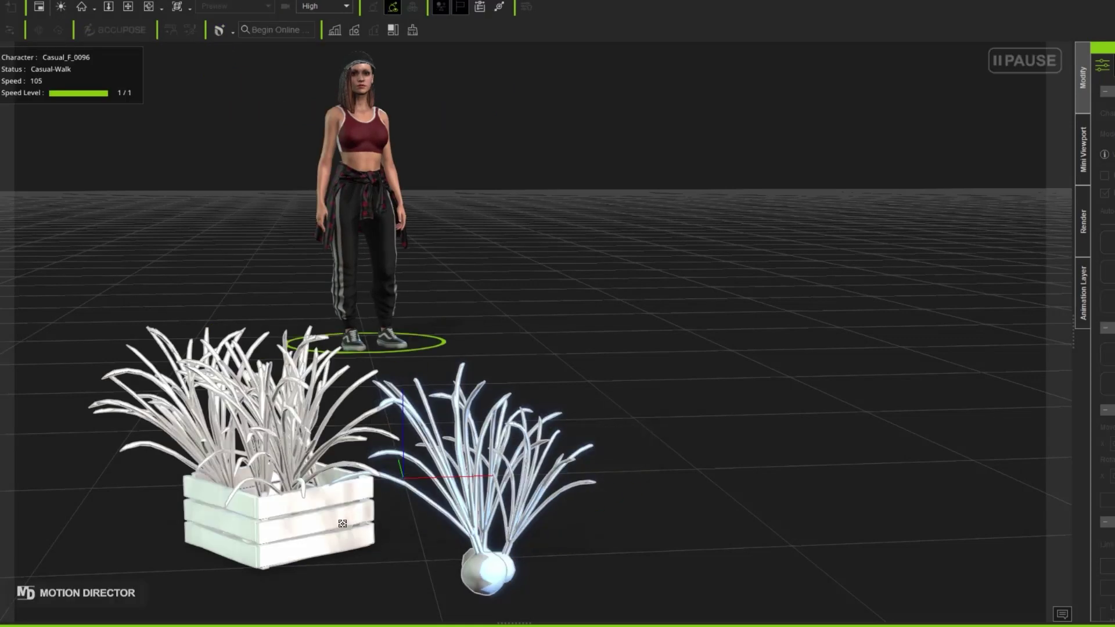
pyautogui.rightClick(340, 520)
pyautogui.click(328, 446)
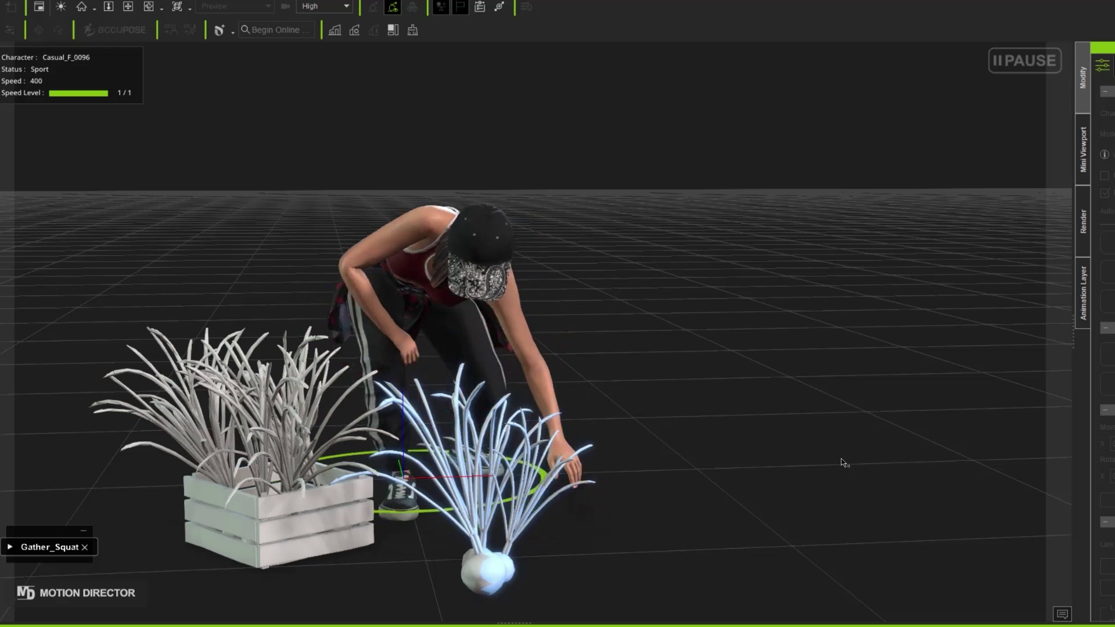
pyautogui.keyDown('alt'); pyautogui.moveTo(845, 462); pyautogui.dragTo(761, 419, button='right'); pyautogui.keyUp('alt')
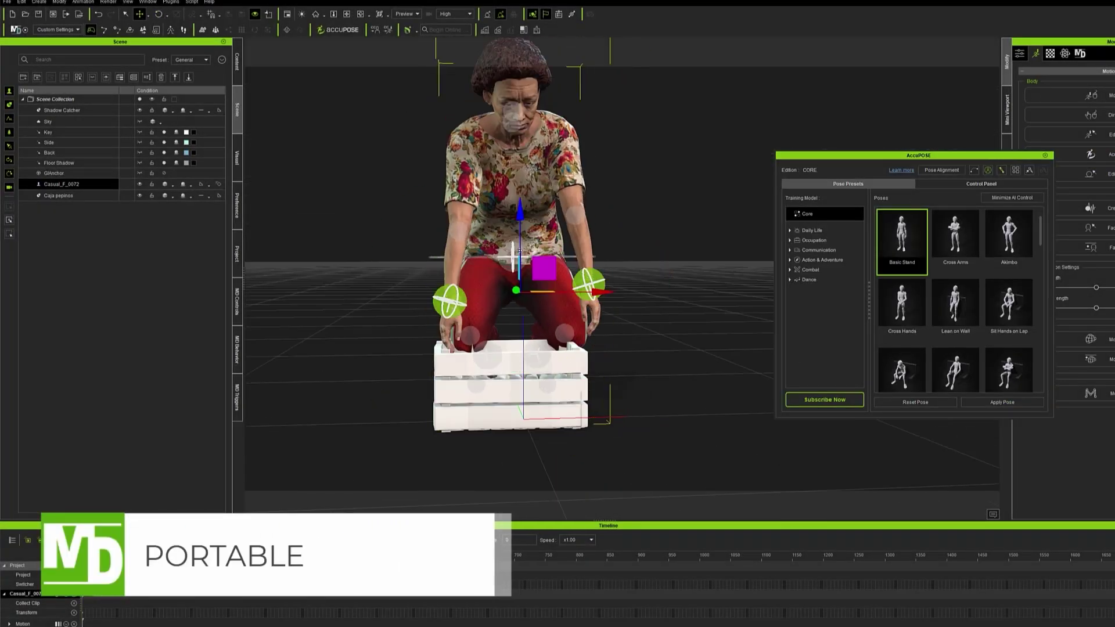
# - Pose the kneeling character's knee, hips, head and front foot
pyautogui.moveTo(581, 247); pyautogui.dragTo(610, 203, button='right')
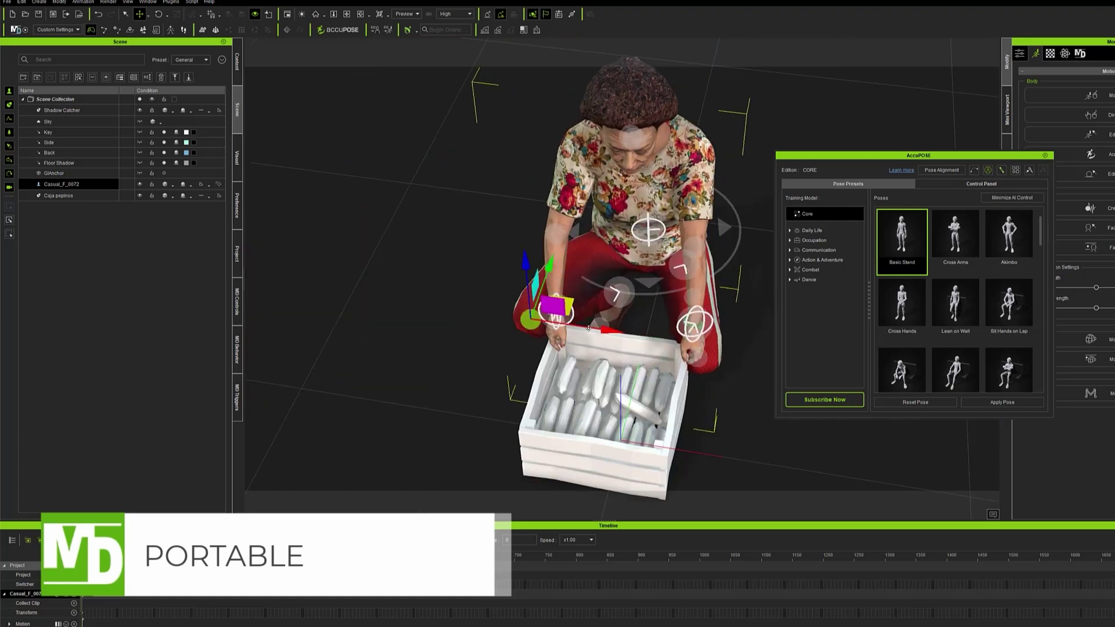
pyautogui.click(710, 349)
pyautogui.click(629, 308)
pyautogui.moveTo(630, 261); pyautogui.dragTo(715, 243, button='right')
pyautogui.click(552, 150)
pyautogui.press('e')
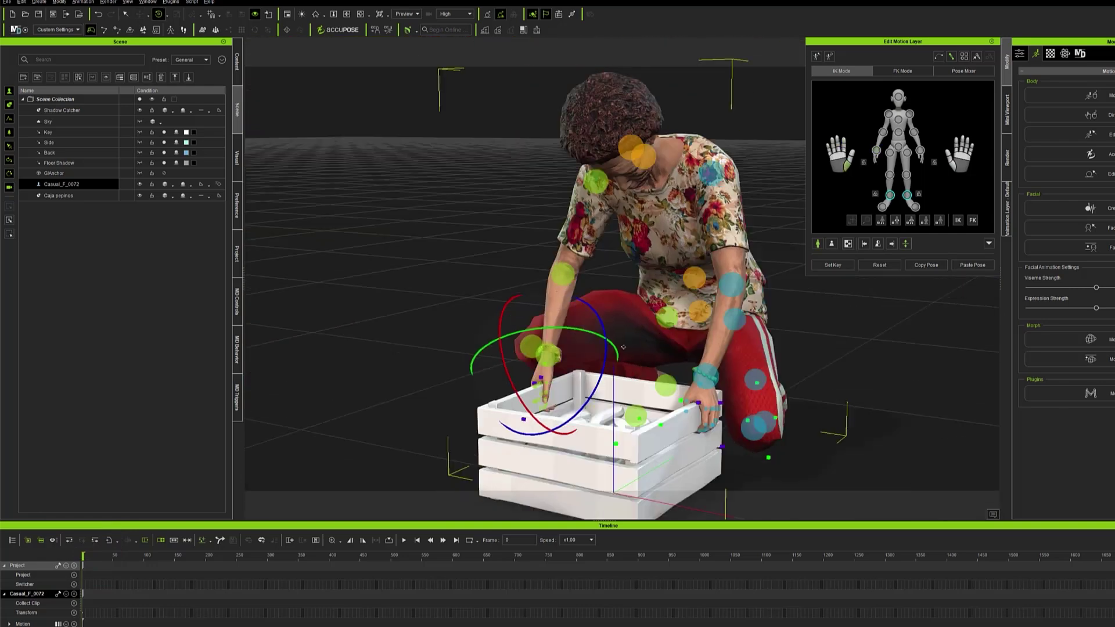
pyautogui.click(587, 392)
pyautogui.press('w')
pyautogui.press('e')
pyautogui.moveTo(587, 391); pyautogui.dragTo(450, 378, button='right')
pyautogui.click(992, 41)
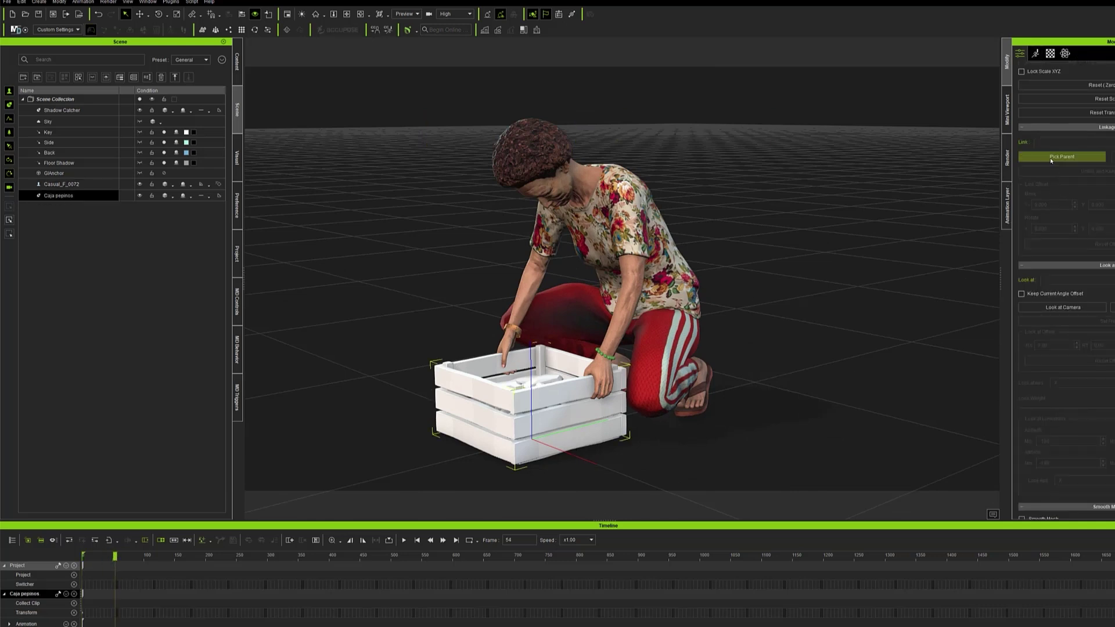
# - Parent the Caja pepinos crate to the character and adjust her torso a few frames later
pyautogui.click(554, 326)
pyautogui.click(59, 2)
pyautogui.click(87, 125)
pyautogui.click(1104, 163)
pyautogui.click(523, 401)
pyautogui.moveTo(115, 557); pyautogui.dragTo(118, 563)
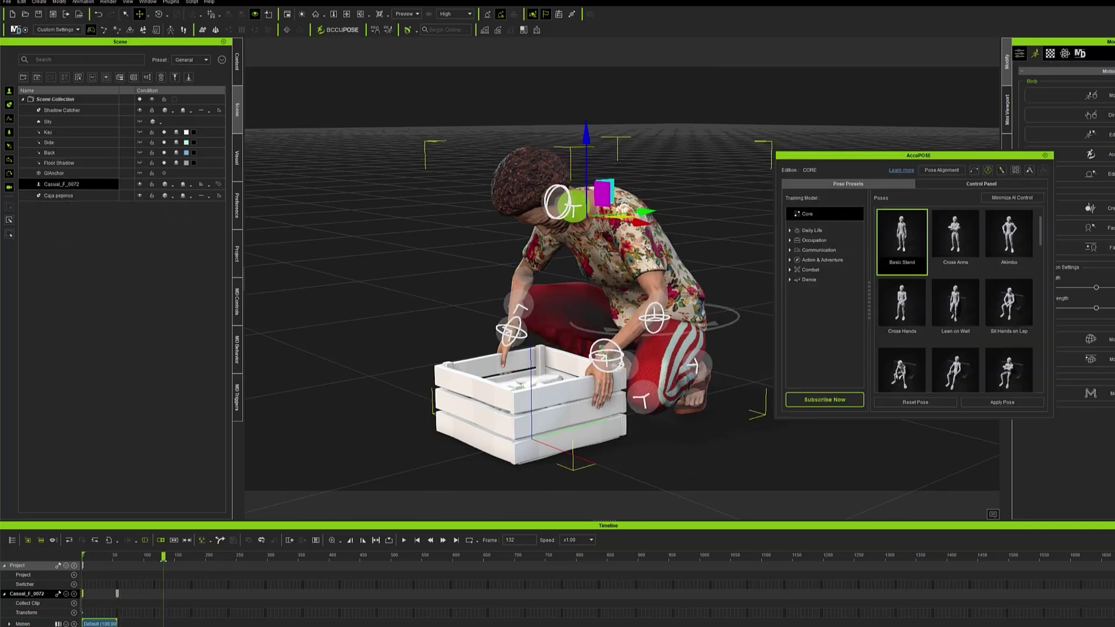
pyautogui.moveTo(628, 211); pyautogui.dragTo(668, 212)
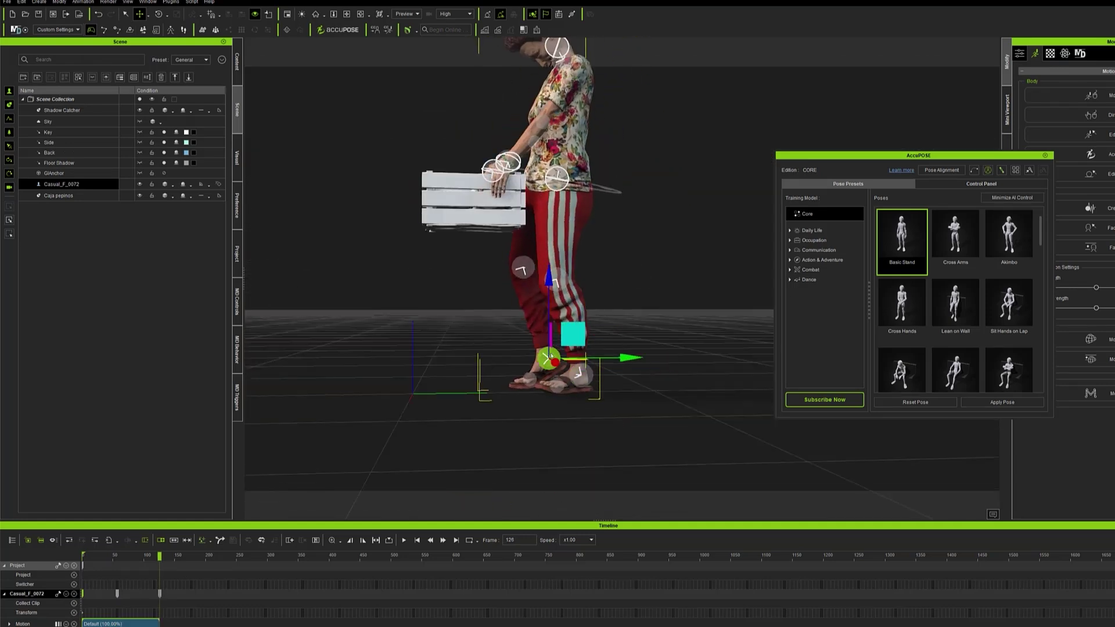
pyautogui.moveTo(160, 558)
pyautogui.mouseDown()
pyautogui.moveTo(127, 575)
pyautogui.moveTo(158, 575)
pyautogui.mouseUp()
pyautogui.hotkey('ctrl', 'z')
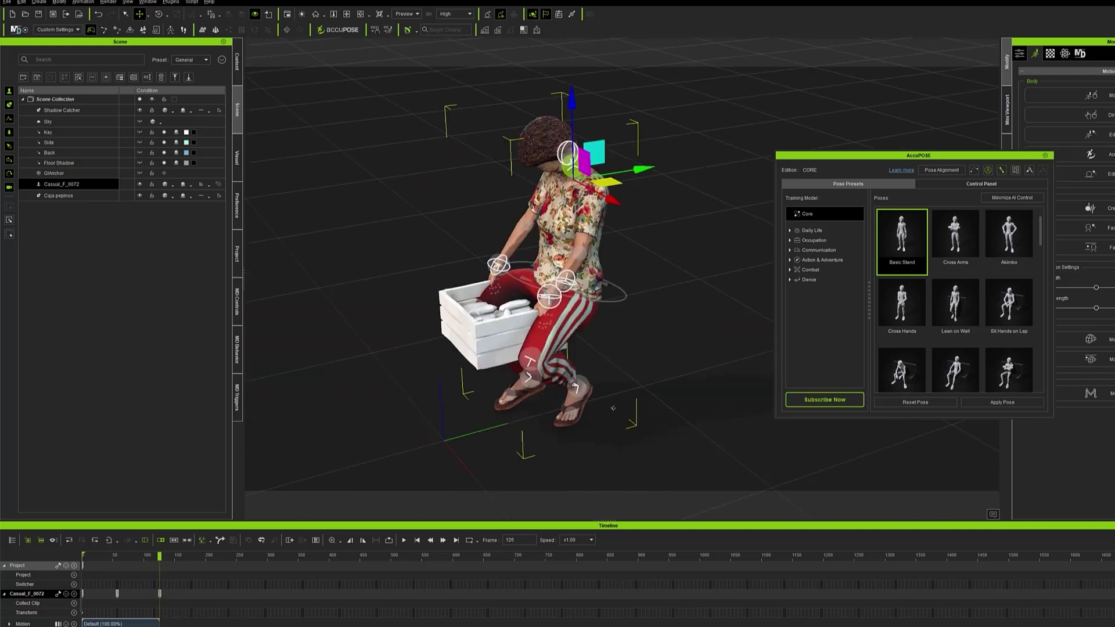
# - Play back the crate-lifting animation from the start of the lift to review it
pyautogui.click(208, 556)
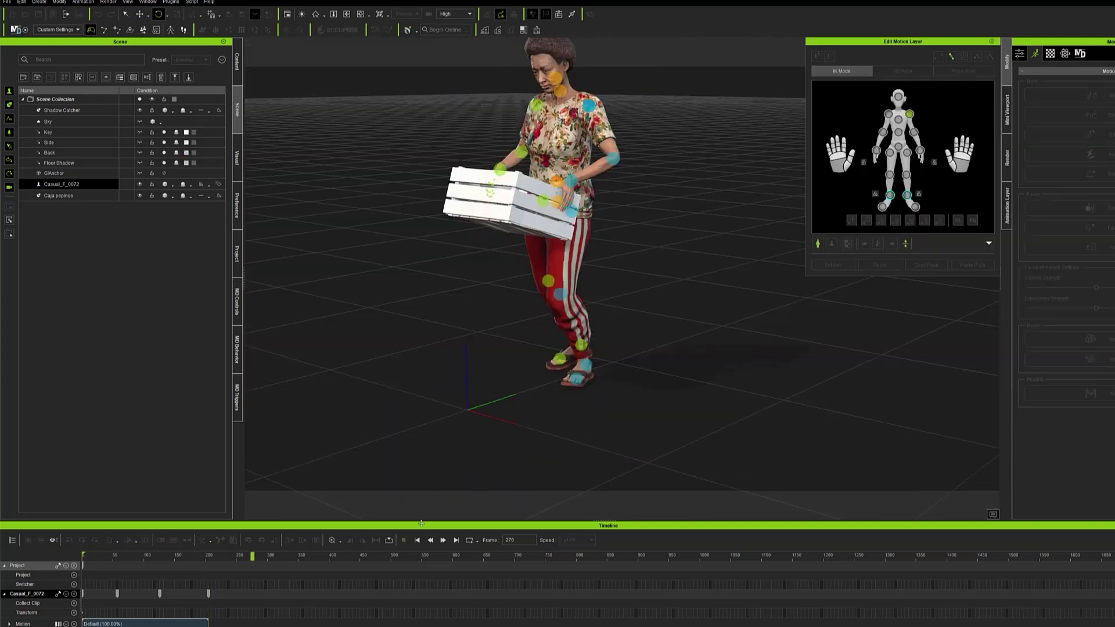
pyautogui.click(403, 540)
pyautogui.moveTo(278, 556); pyautogui.dragTo(92, 572)
pyautogui.click(404, 540)
pyautogui.click(404, 542)
pyautogui.press('space')
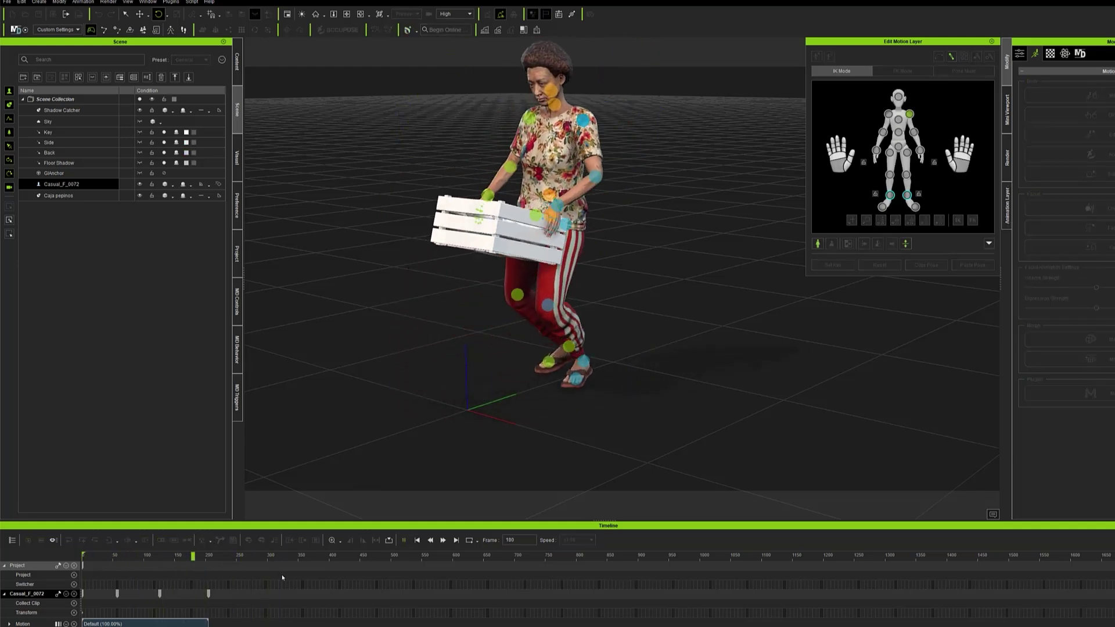
pyautogui.press('space')
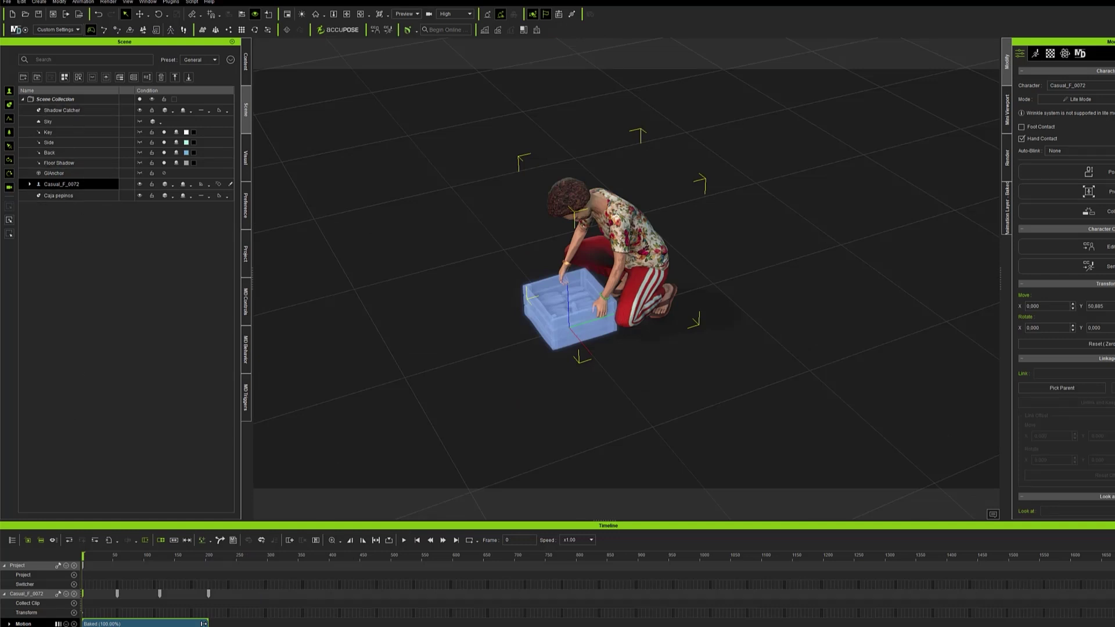
# - Create a Portable MD prop from the Base Template and expand its Placement Point and Object
pyautogui.click(40, 2)
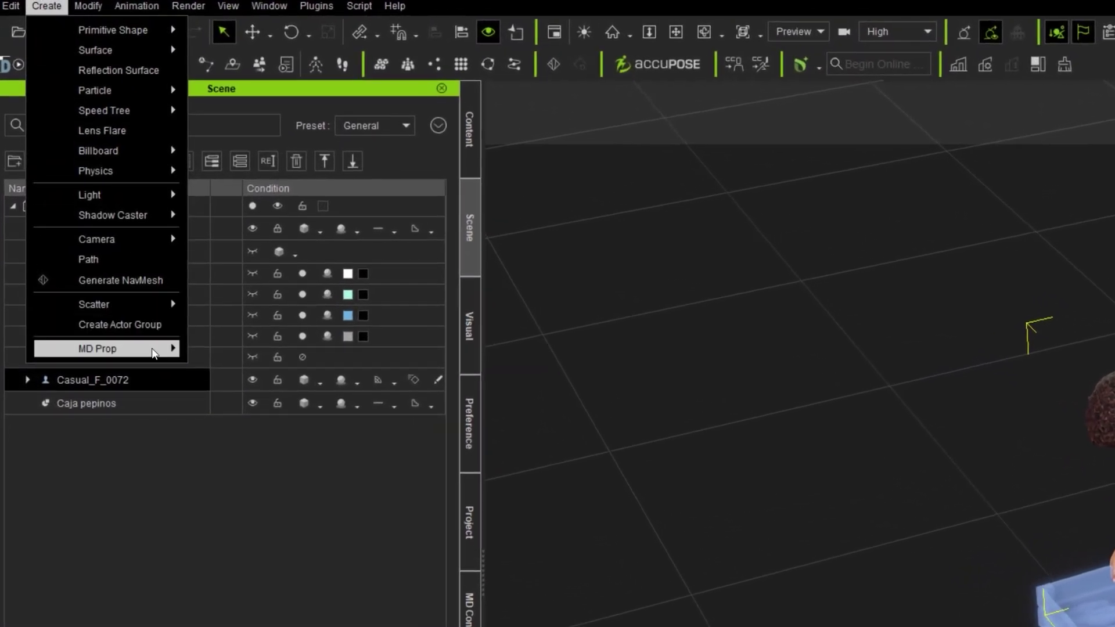
pyautogui.moveTo(152, 350)
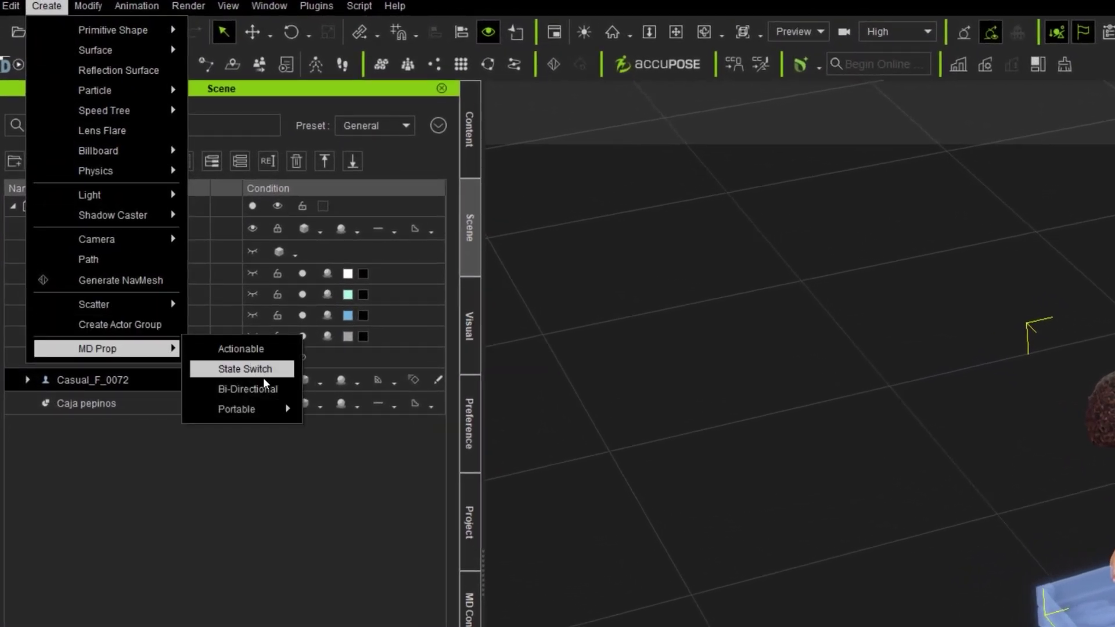
pyautogui.moveTo(271, 420)
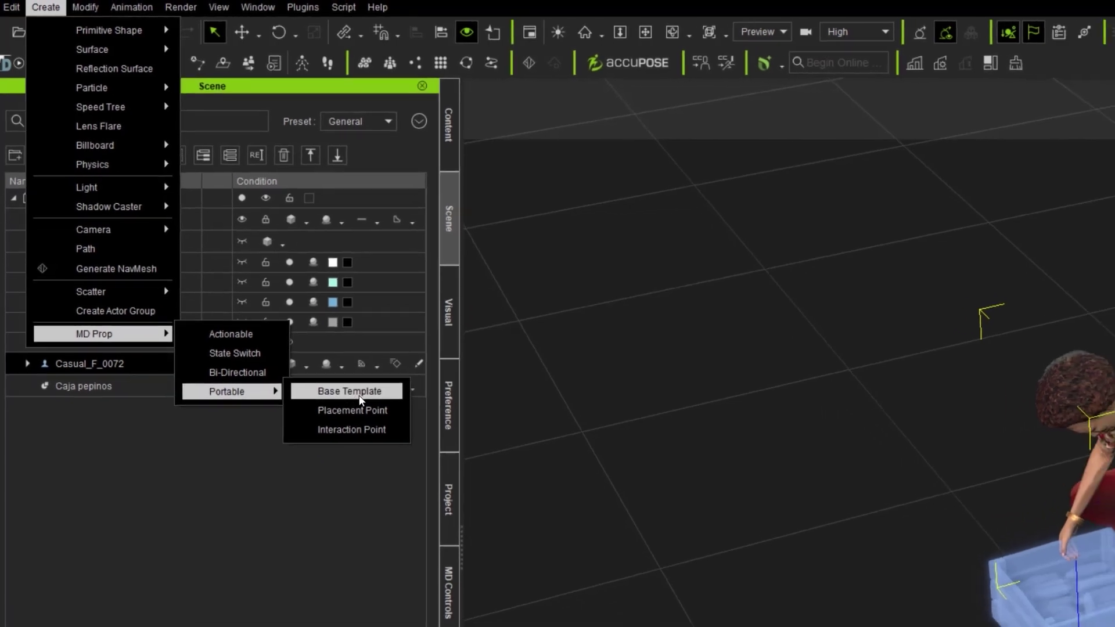
pyautogui.click(348, 410)
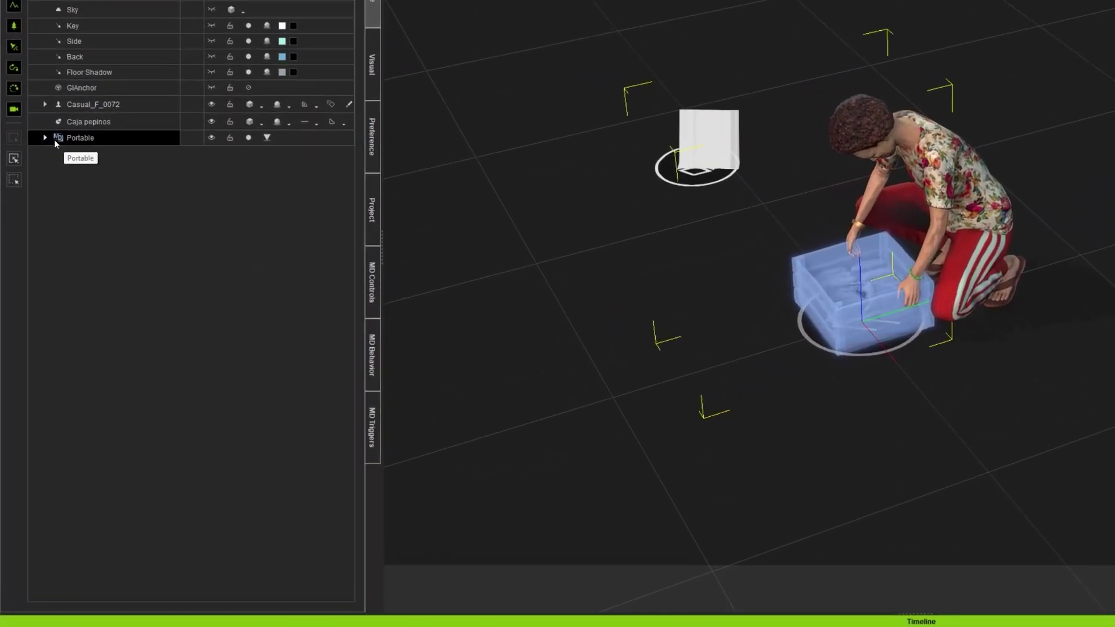
pyautogui.click(28, 210)
pyautogui.click(73, 115)
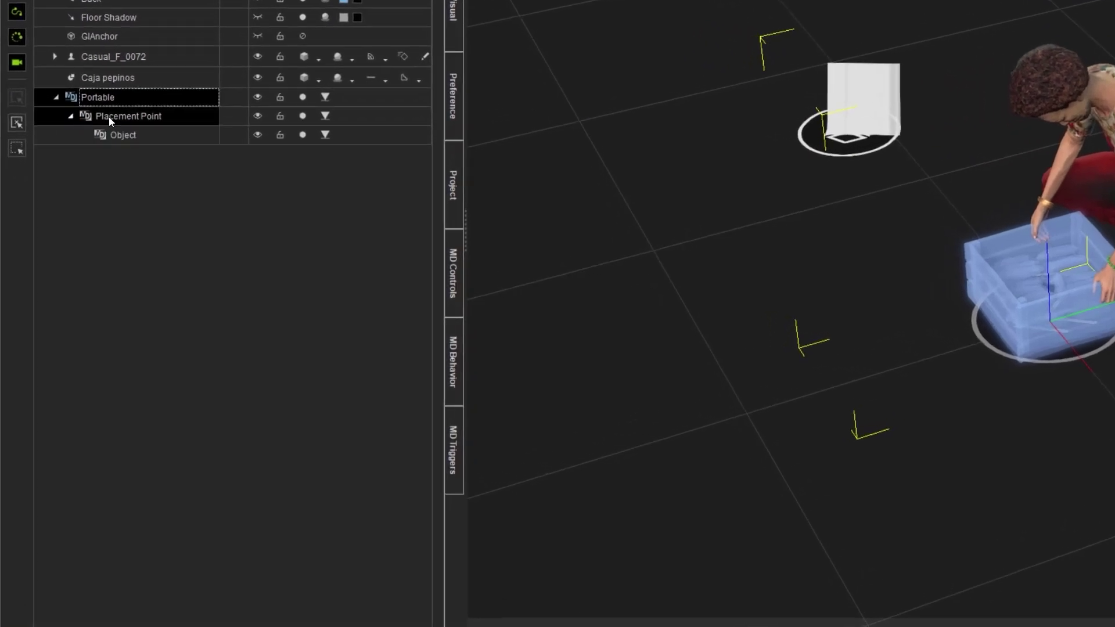
pyautogui.click(121, 79)
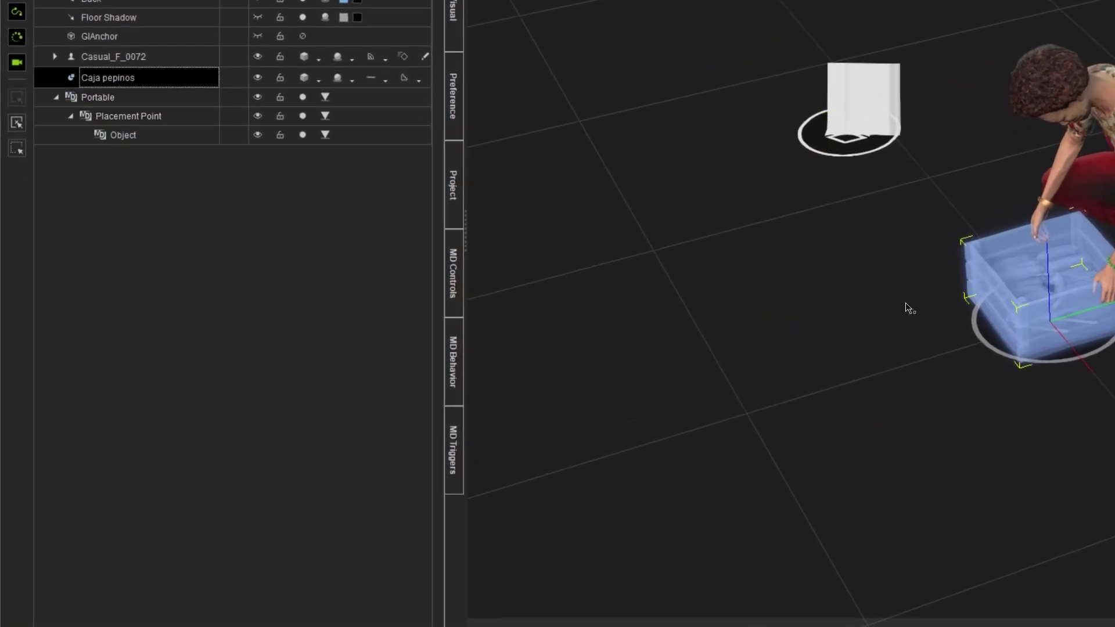
# - Attach the Caja pepinos crate under the Portable prop's Object node
pyautogui.rightClick(976, 261)
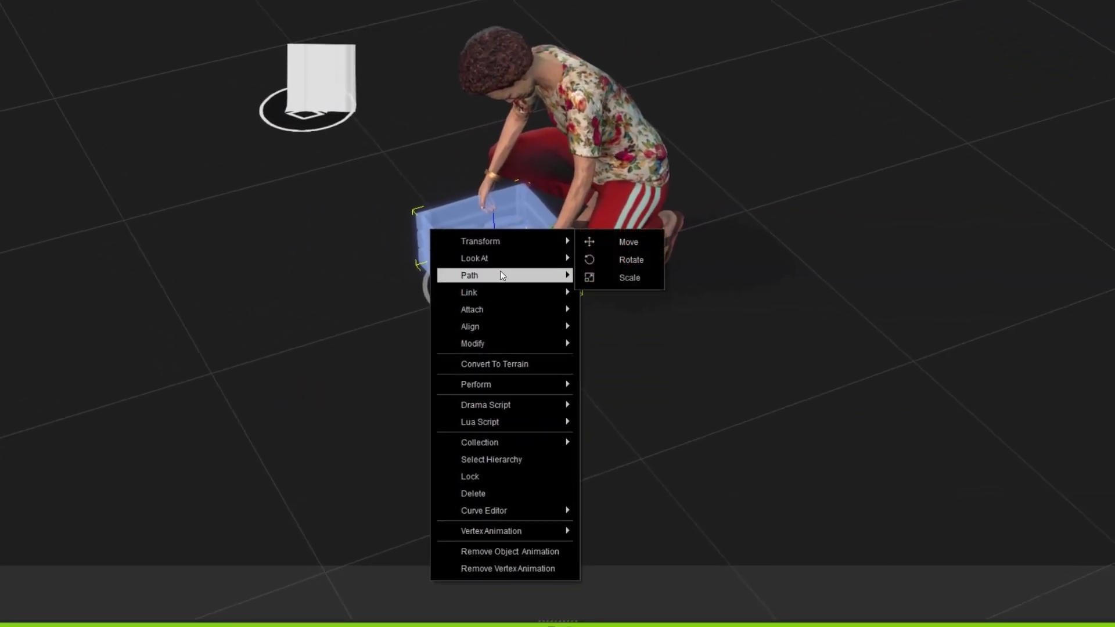
pyautogui.moveTo(520, 316)
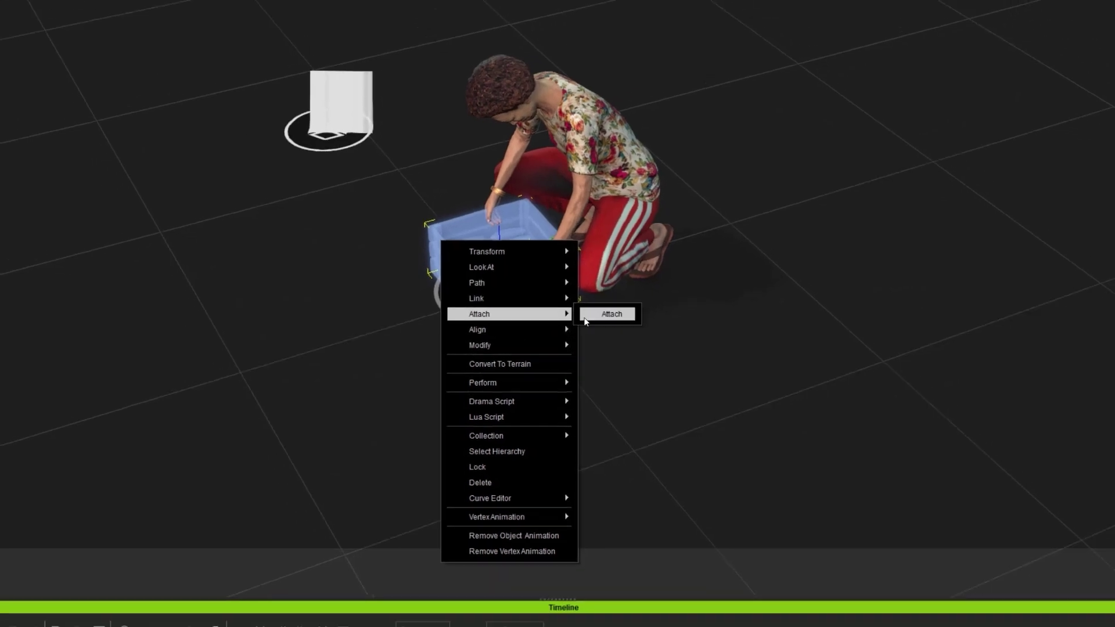
pyautogui.click(619, 310)
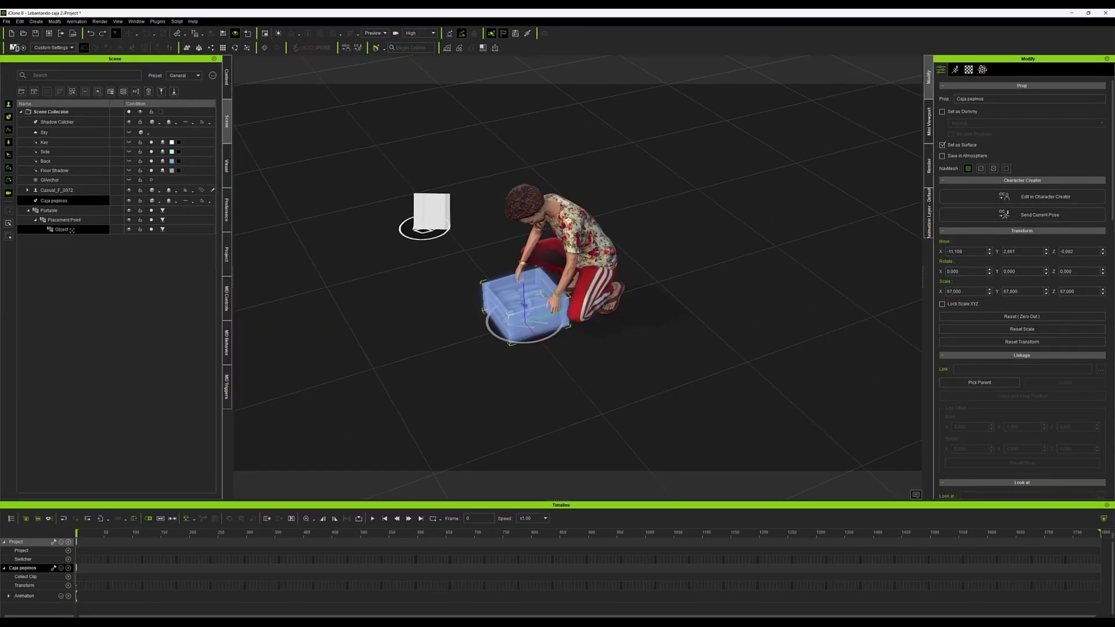
pyautogui.moveTo(72, 231); pyautogui.dragTo(73, 233)
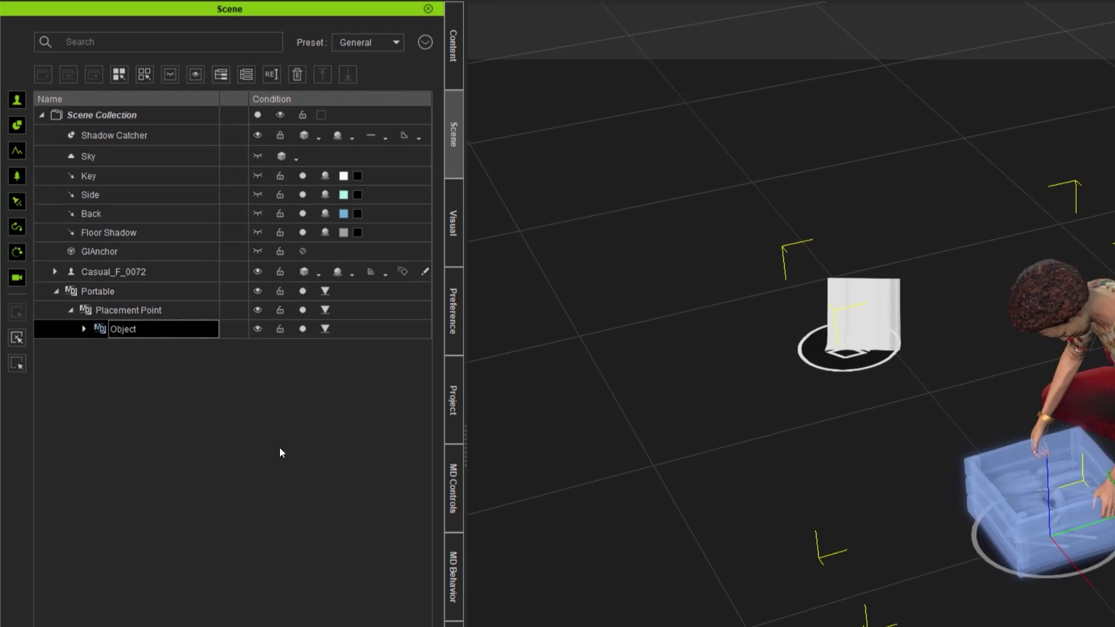
# - Add Casual_F_0072 behaviors at Placement Point (Self) and move the crate back to her hands
pyautogui.click(451, 562)
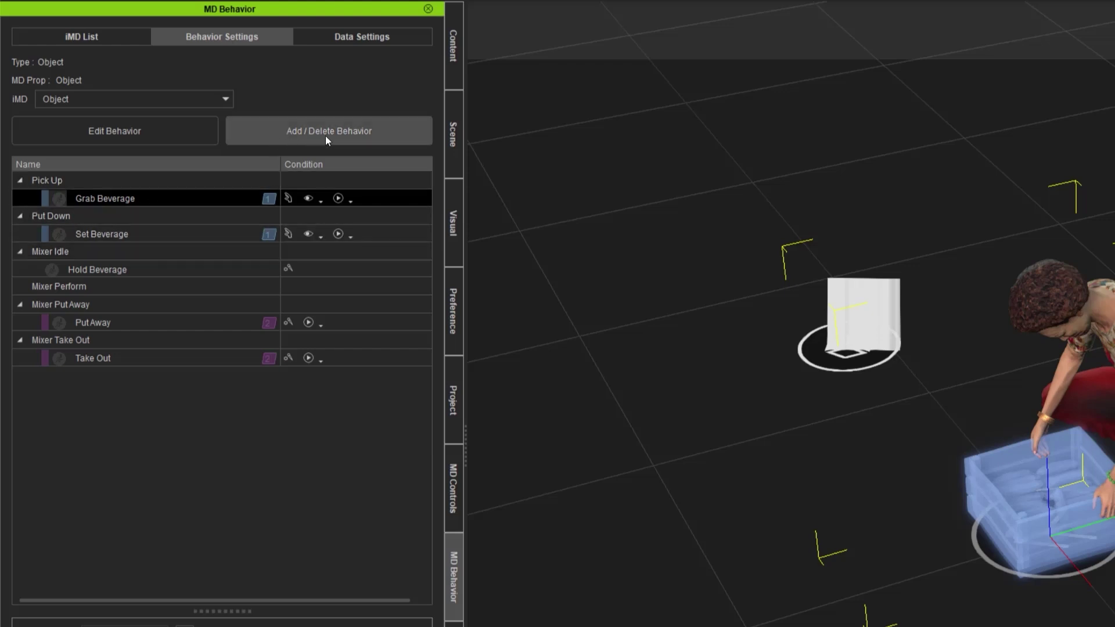
pyautogui.click(355, 139)
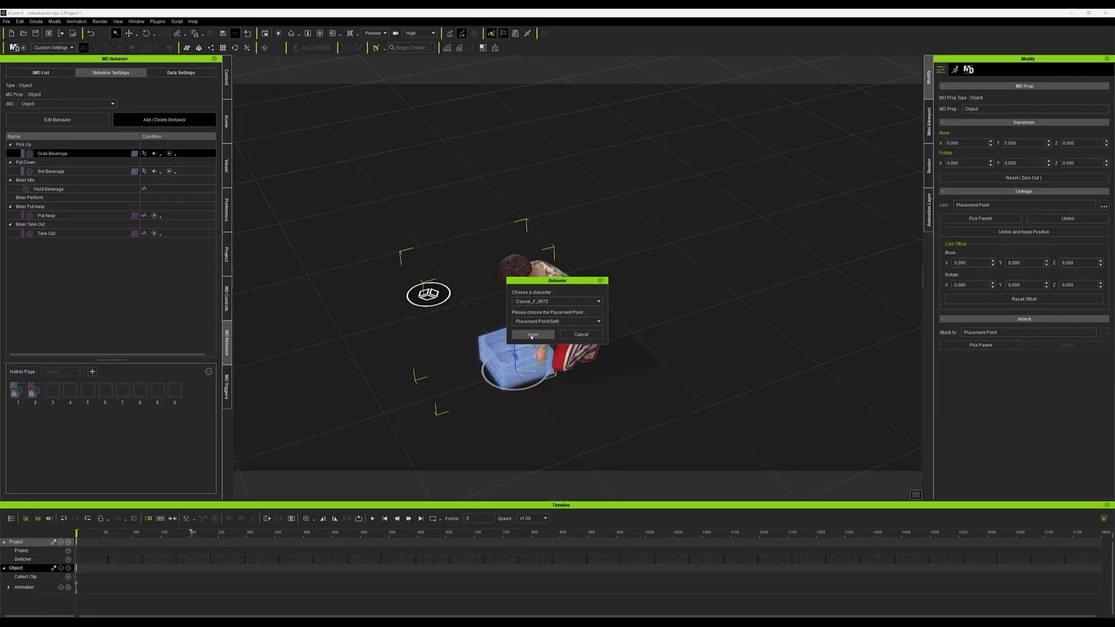
pyautogui.click(532, 334)
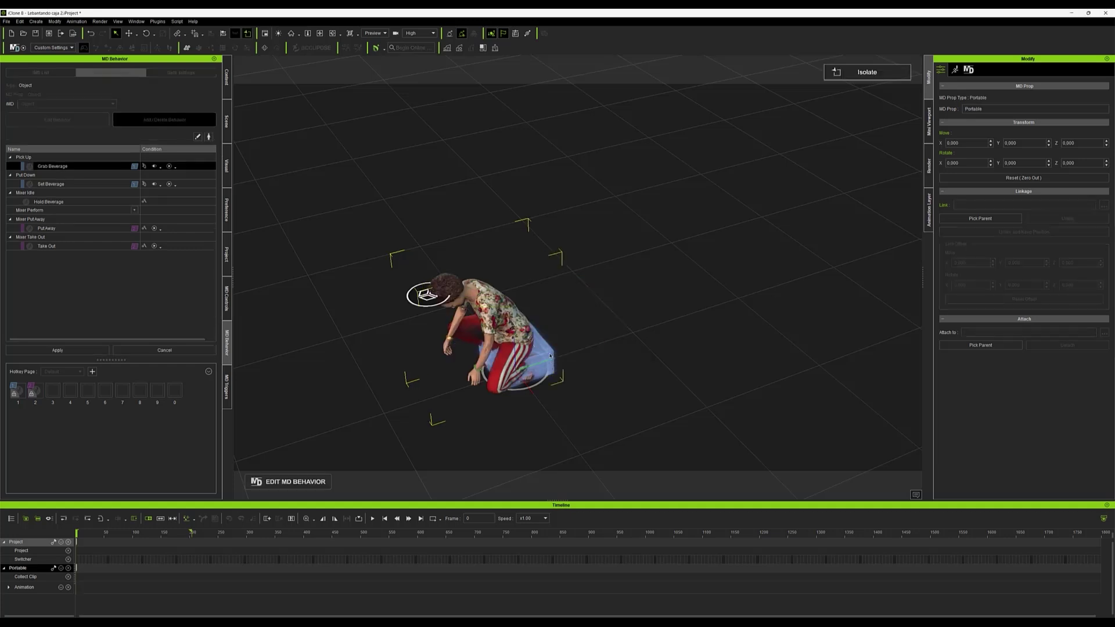
pyautogui.press('w')
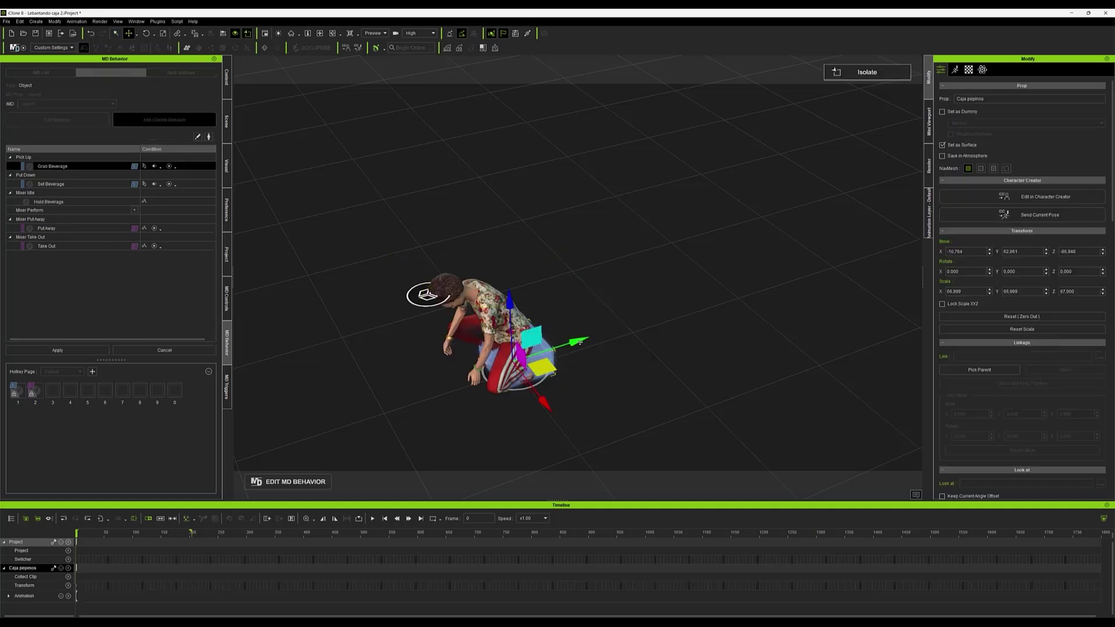
pyautogui.moveTo(579, 343); pyautogui.dragTo(517, 371)
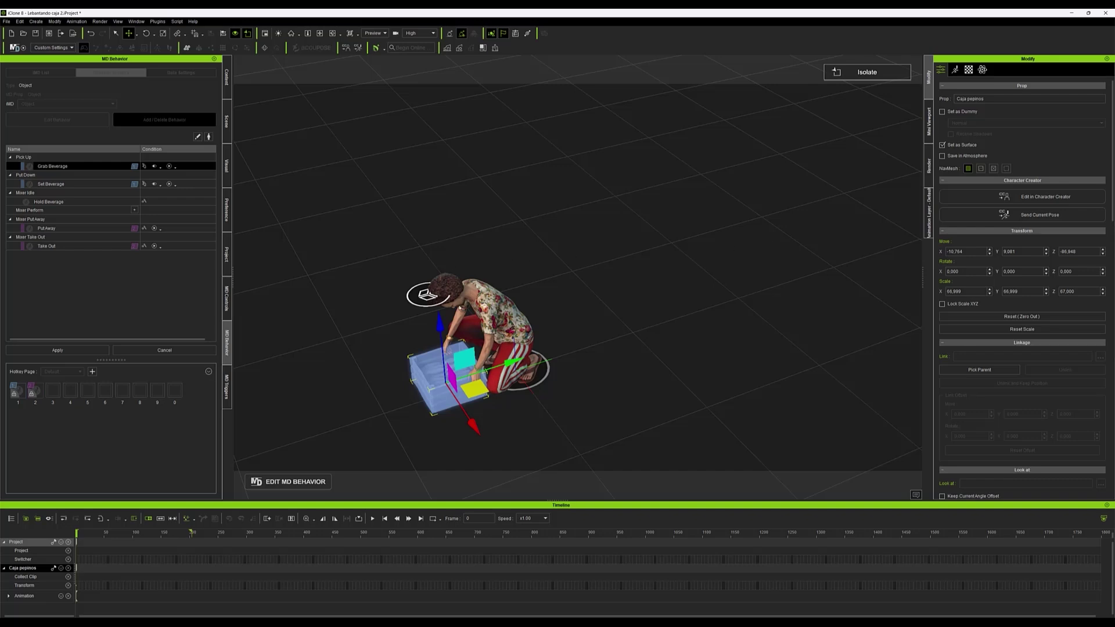
# - Use the Baked clip as collection range, fit it to start/end frames, and apply the behavior
pyautogui.click(489, 307)
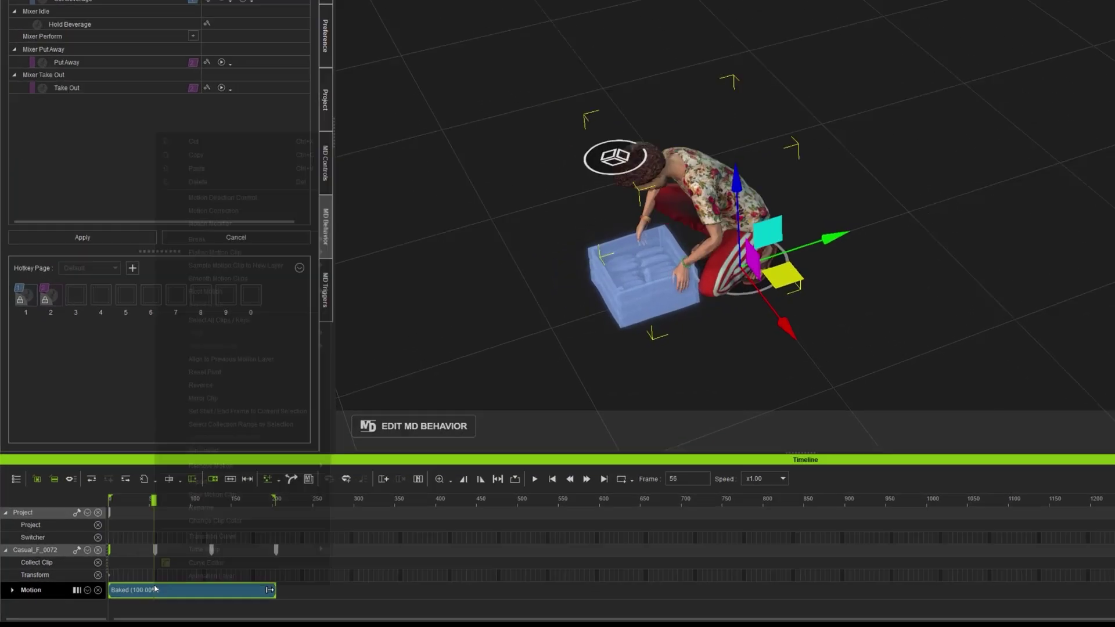
pyautogui.rightClick(107, 595)
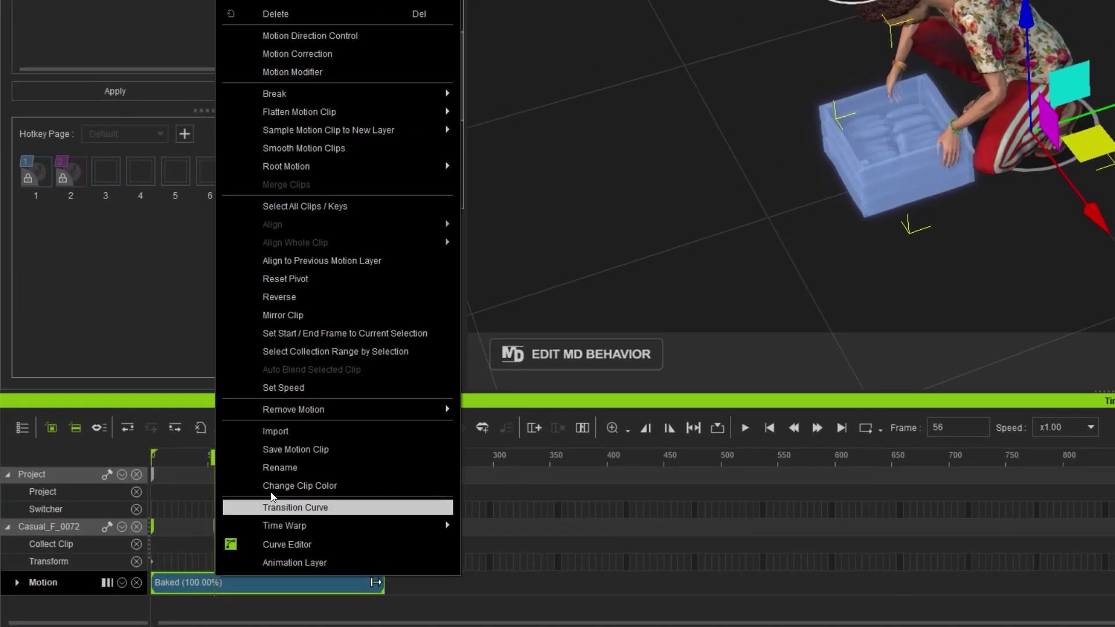
pyautogui.click(308, 351)
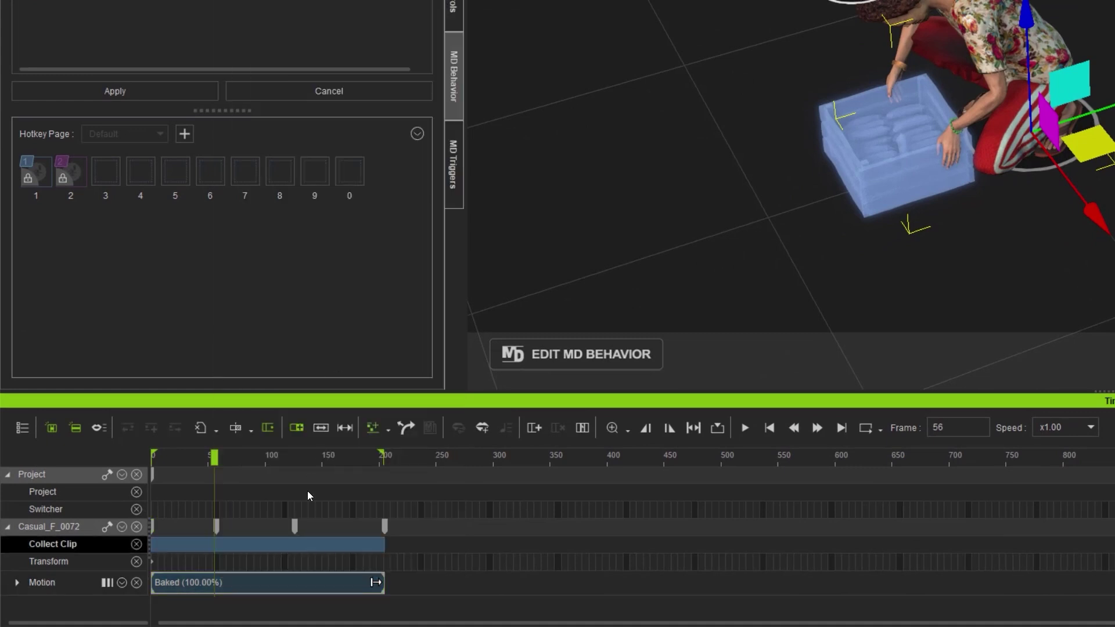
pyautogui.rightClick(288, 546)
pyautogui.click(307, 515)
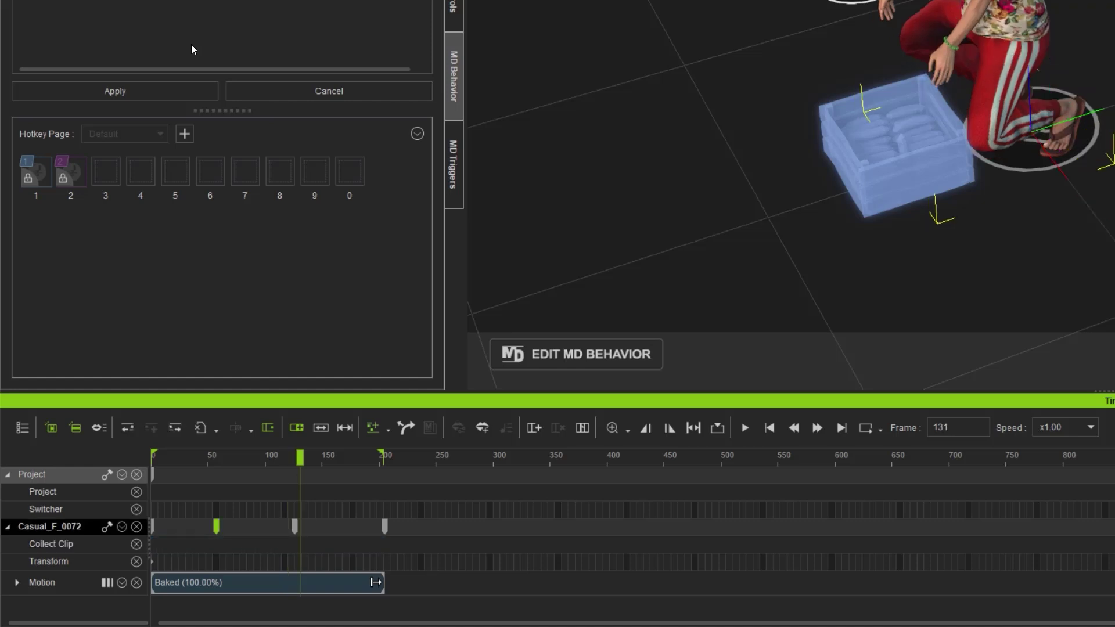
pyautogui.click(156, 93)
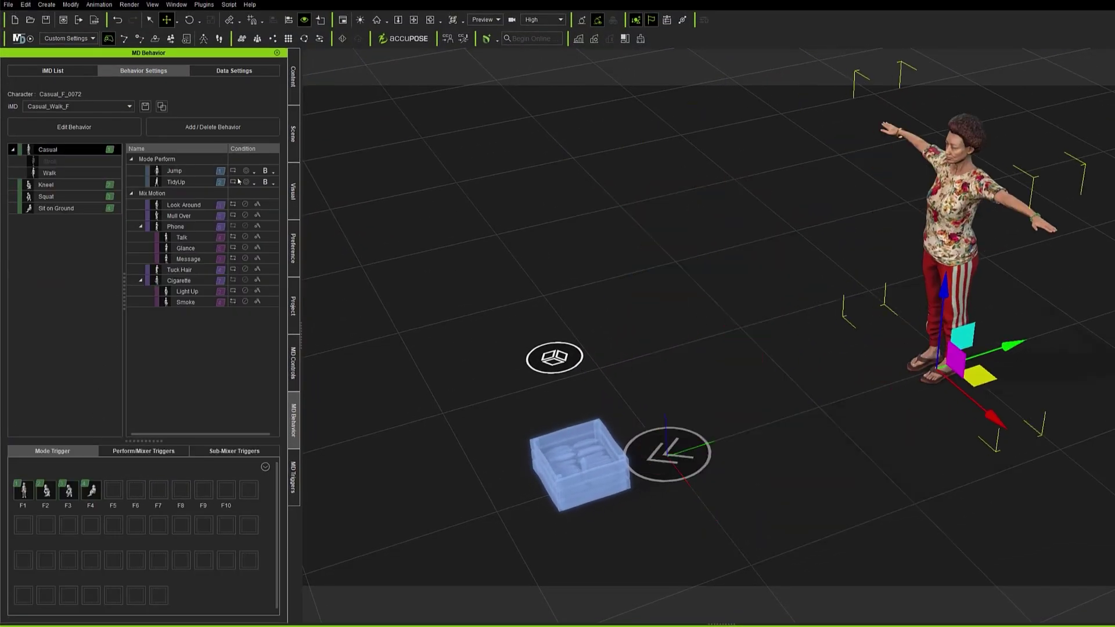
# - Start Motion Director and trigger Grab Beverage so Casual_F_0072 crouches to lift the Caja pepinos crate
pyautogui.click(23, 41)
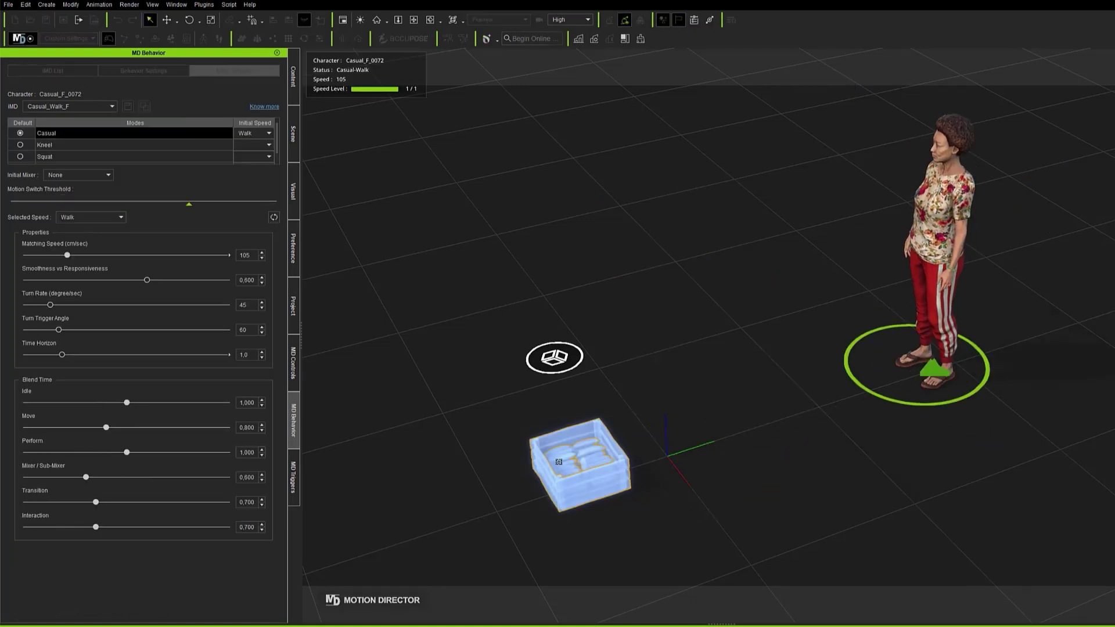
pyautogui.click(567, 400)
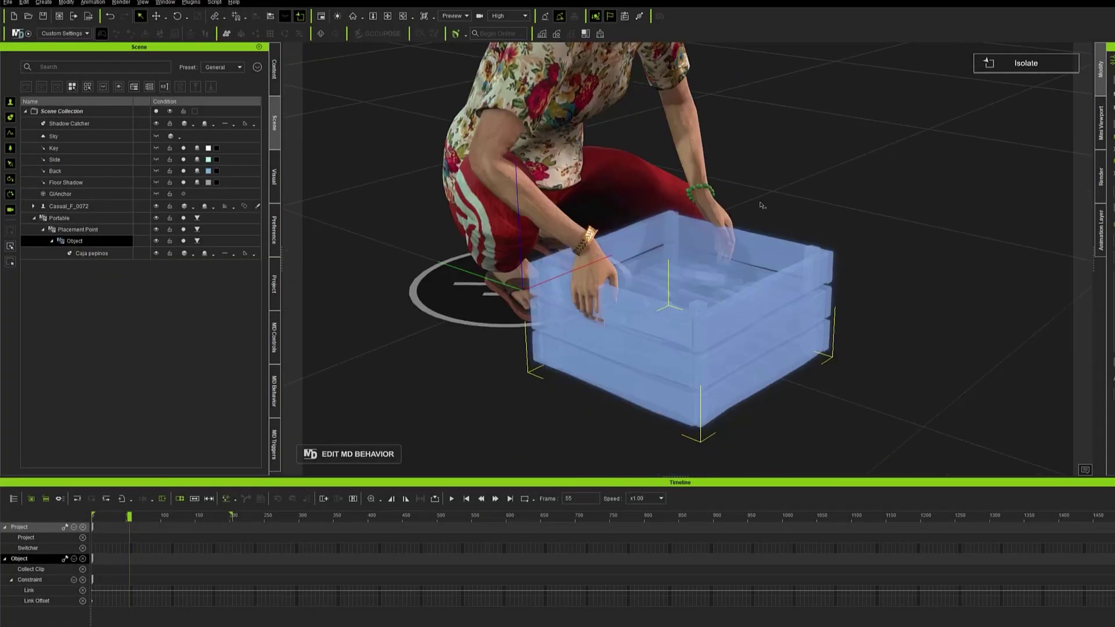
# - Inspect the crouching character and crate from several angles, scrubbing from frame 43 back to frame 0
pyautogui.scroll(-2, 753, 219)
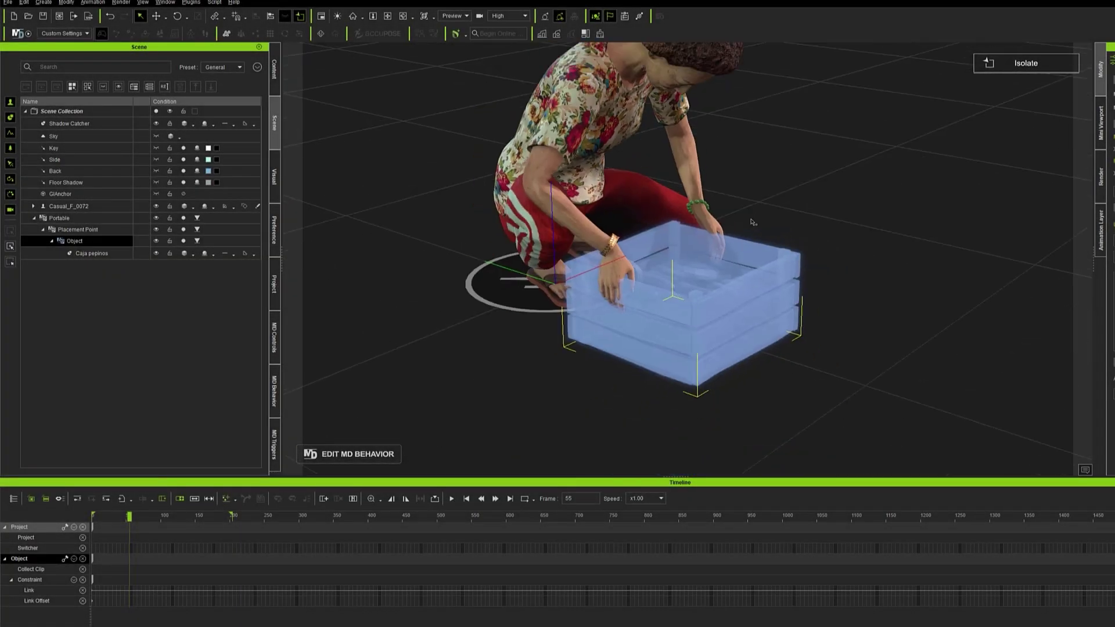
pyautogui.moveTo(751, 222); pyautogui.dragTo(790, 213, button='right')
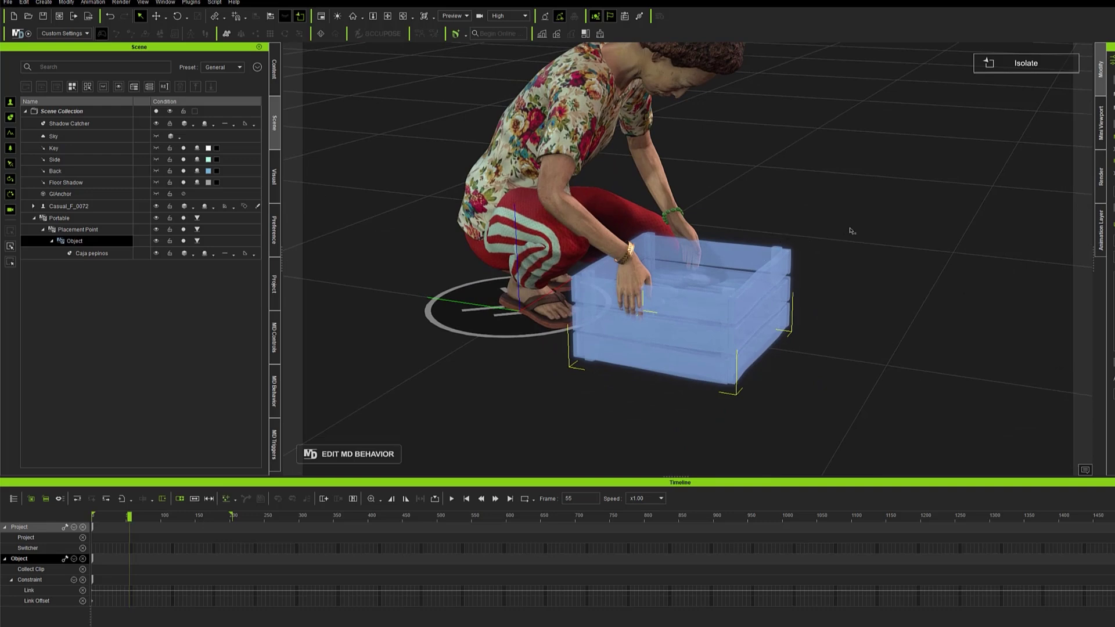
pyautogui.moveTo(850, 232); pyautogui.dragTo(717, 264, button='right')
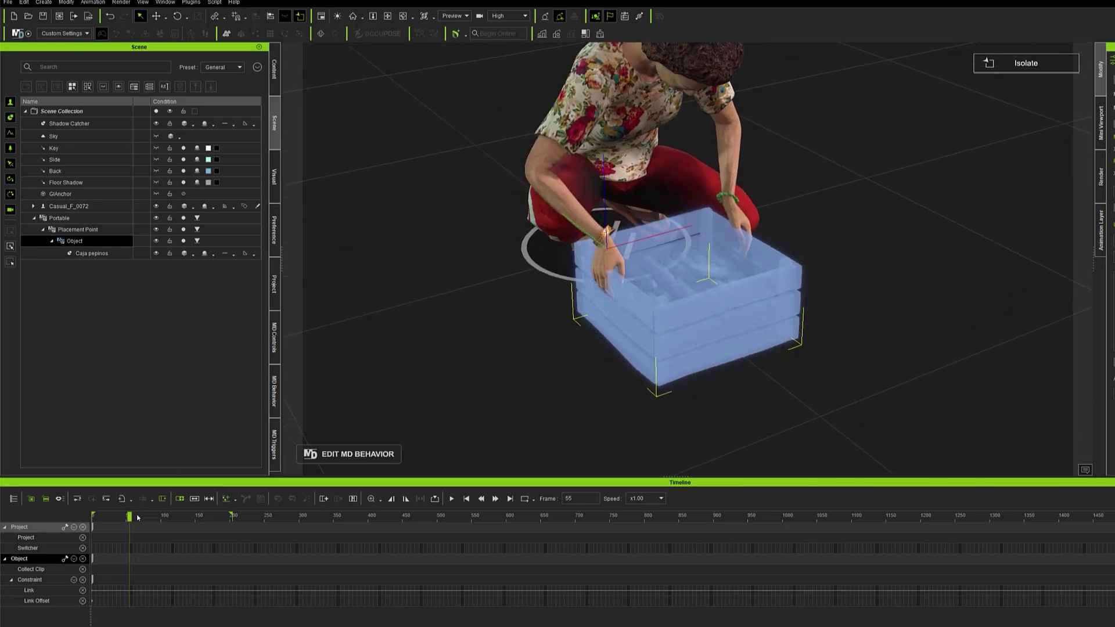
pyautogui.moveTo(130, 517); pyautogui.dragTo(76, 522)
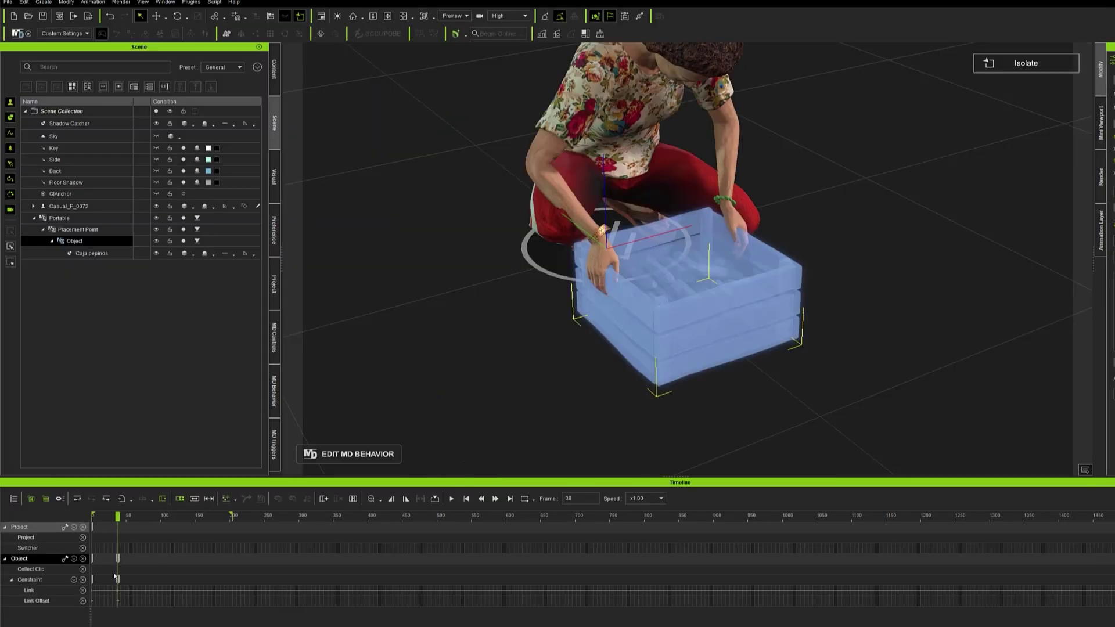
pyautogui.moveTo(116, 518); pyautogui.dragTo(92, 521)
pyautogui.keyDown('ctrl'); pyautogui.scroll(5, 97, 558); pyautogui.keyUp('ctrl')
# - Move the Object's Link key from frame 35 to 37 and replay the grab to check timing
pyautogui.moveTo(886, 574); pyautogui.dragTo(927, 574)
pyautogui.click(94, 521)
pyautogui.moveTo(958, 523); pyautogui.dragTo(119, 543)
pyautogui.keyDown('ctrl'); pyautogui.scroll(-4, 118, 542); pyautogui.keyUp('ctrl')
pyautogui.moveTo(394, 535); pyautogui.dragTo(163, 560)
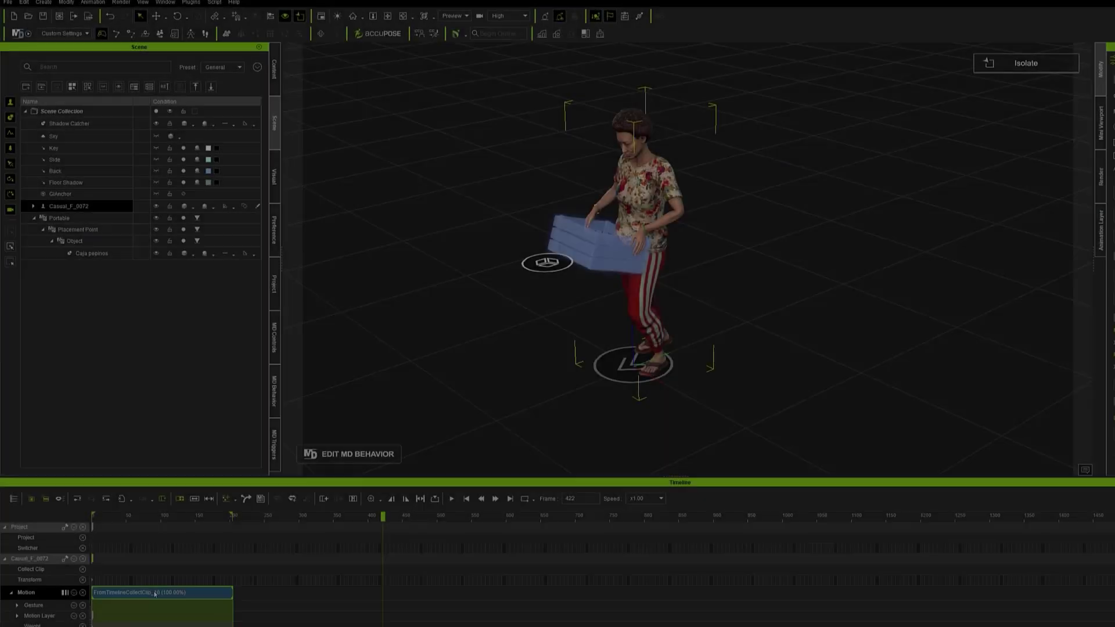
# - Reverse the character's motion clip and play to frame 132 to check the set-down
pyautogui.rightClick(155, 593)
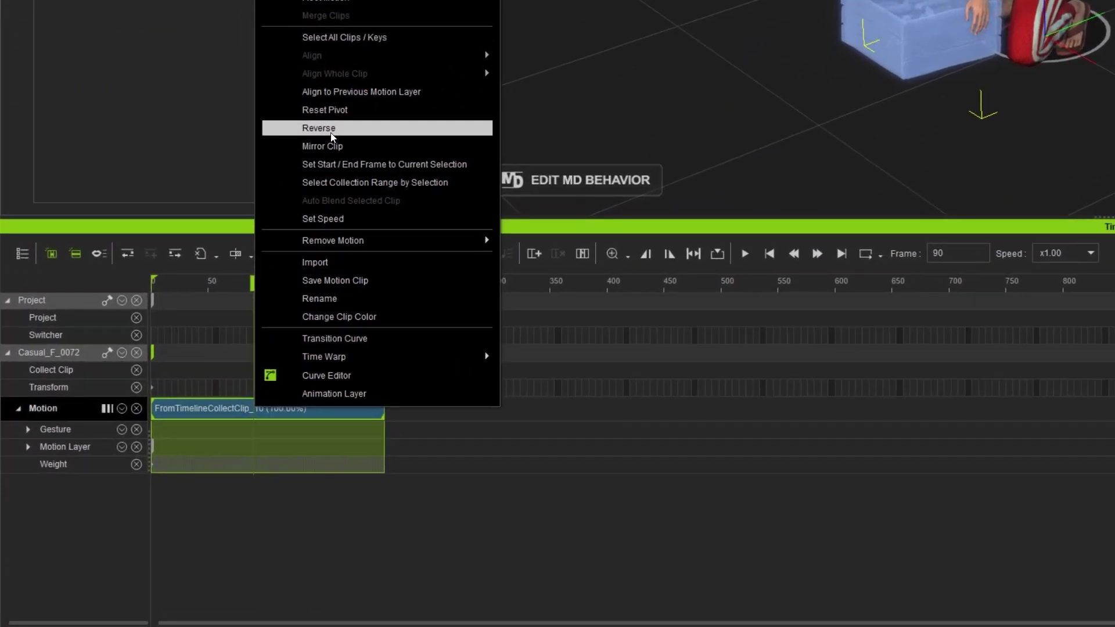
pyautogui.click(332, 135)
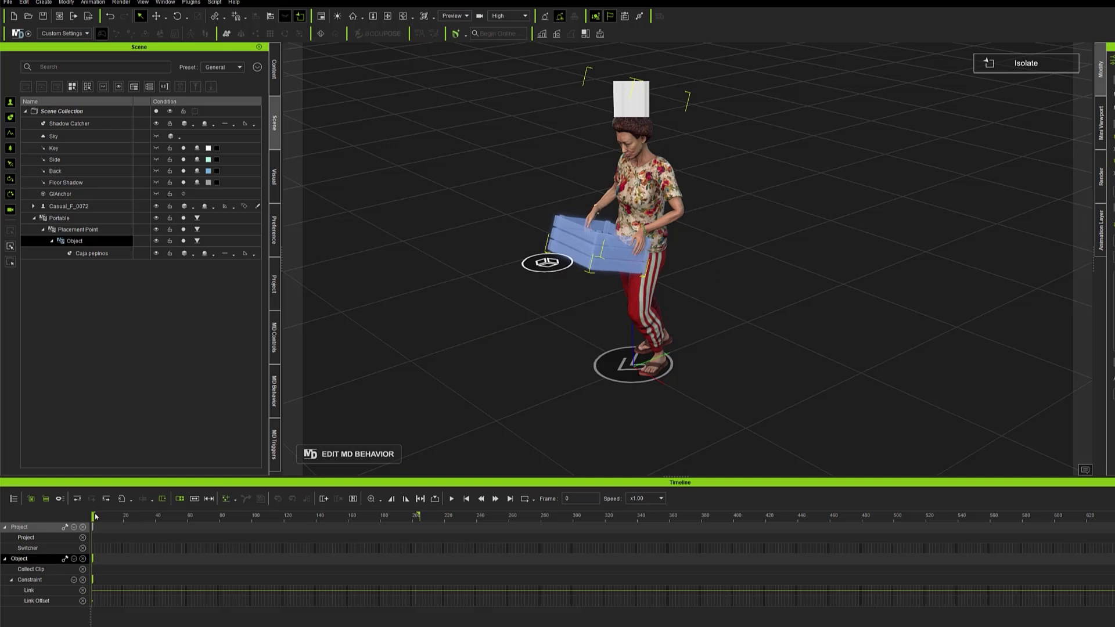
pyautogui.moveTo(95, 514); pyautogui.dragTo(326, 539)
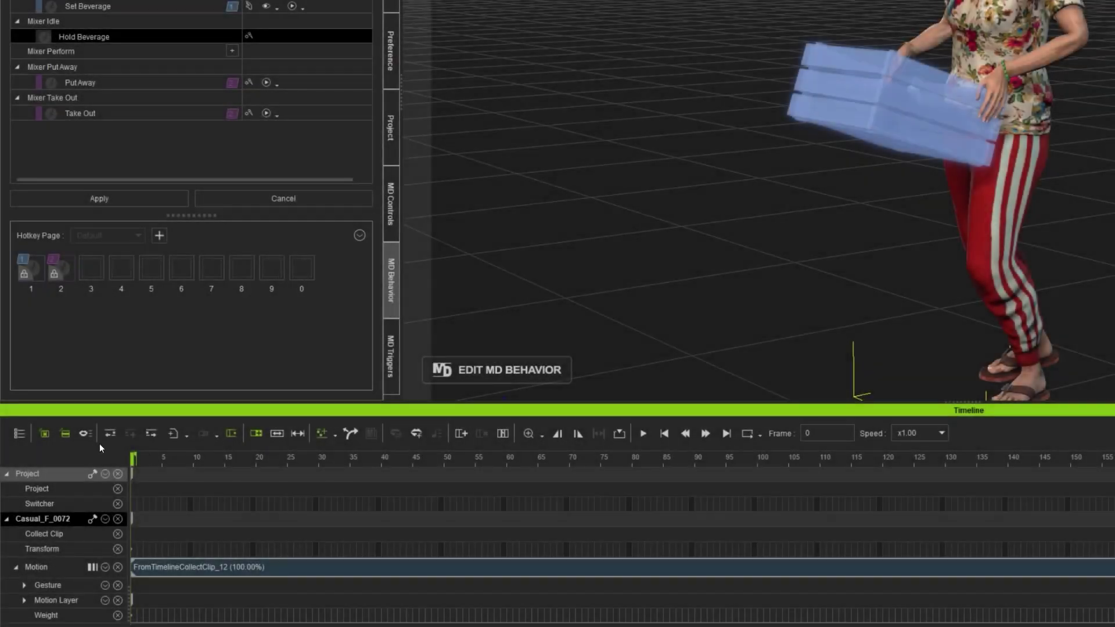
# - Split the character's motion clip at frame 1 and delete the part after it
pyautogui.scroll(5, 142, 495)
pyautogui.click(195, 464)
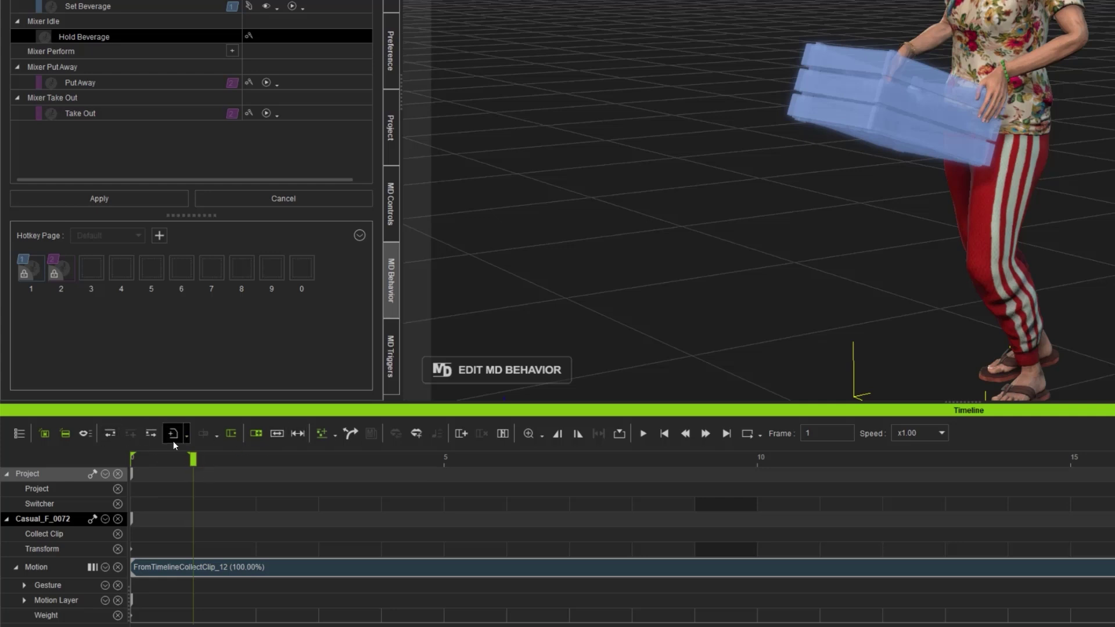
pyautogui.click(197, 564)
pyautogui.click(204, 433)
pyautogui.click(209, 565)
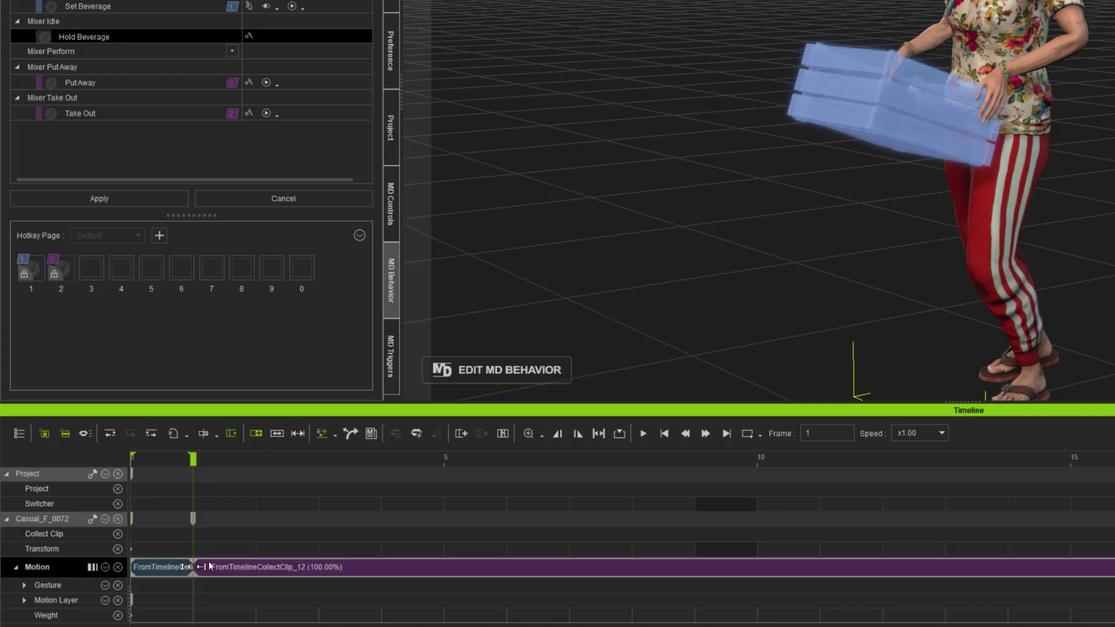
pyautogui.press('Delete')
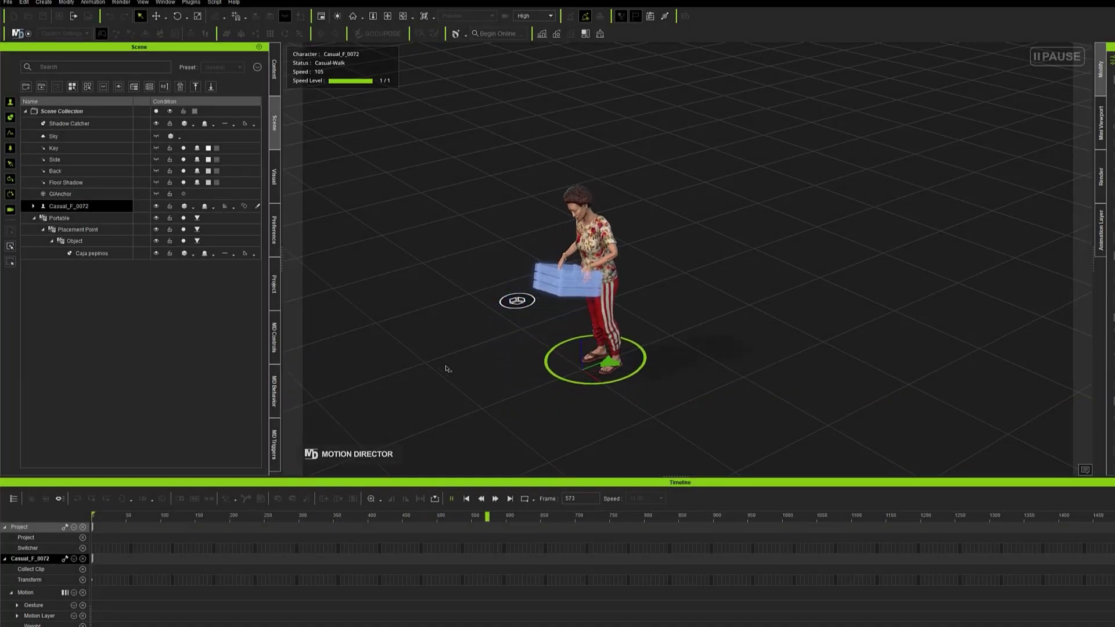
# - Walk Casual_F_0072 forward, left, back and right with WASD while she carries the crate
pyautogui.press('w')
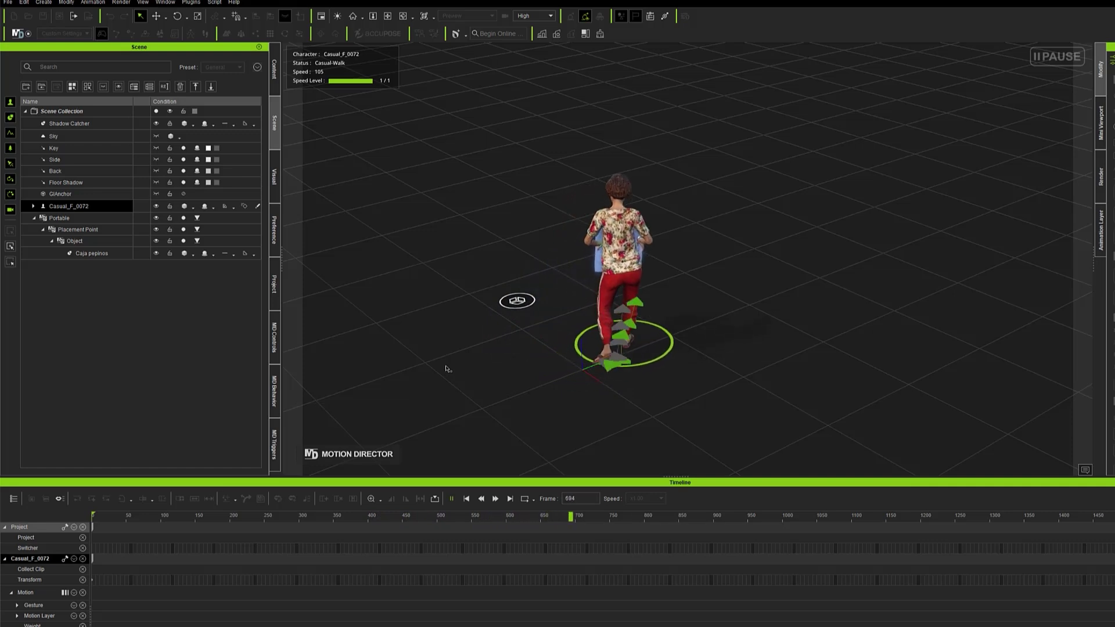
pyautogui.press('a')
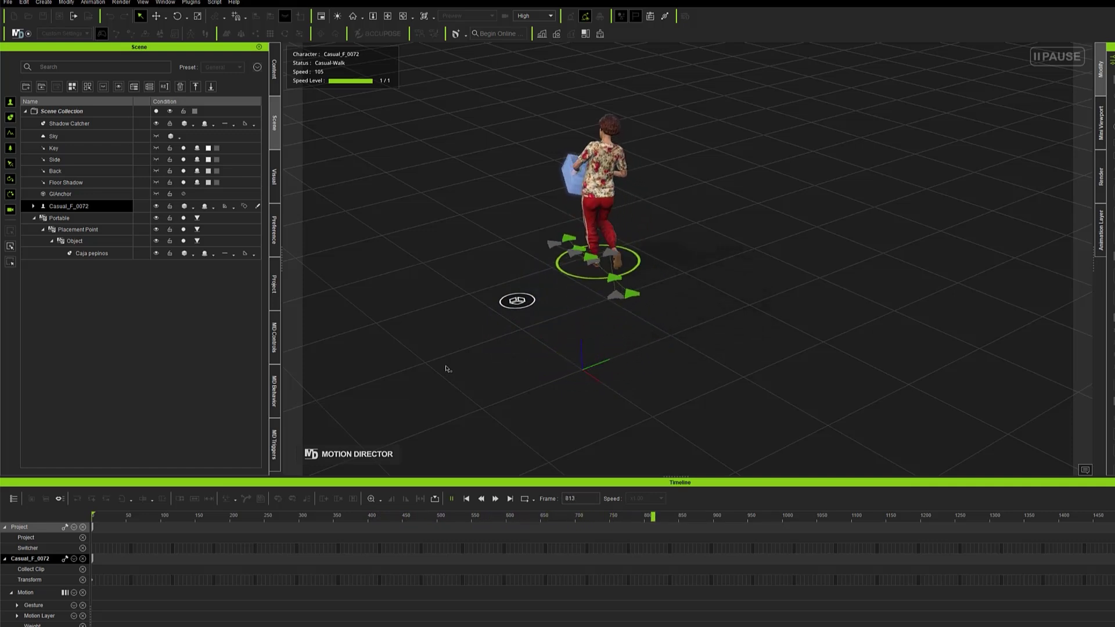
pyautogui.press('s')
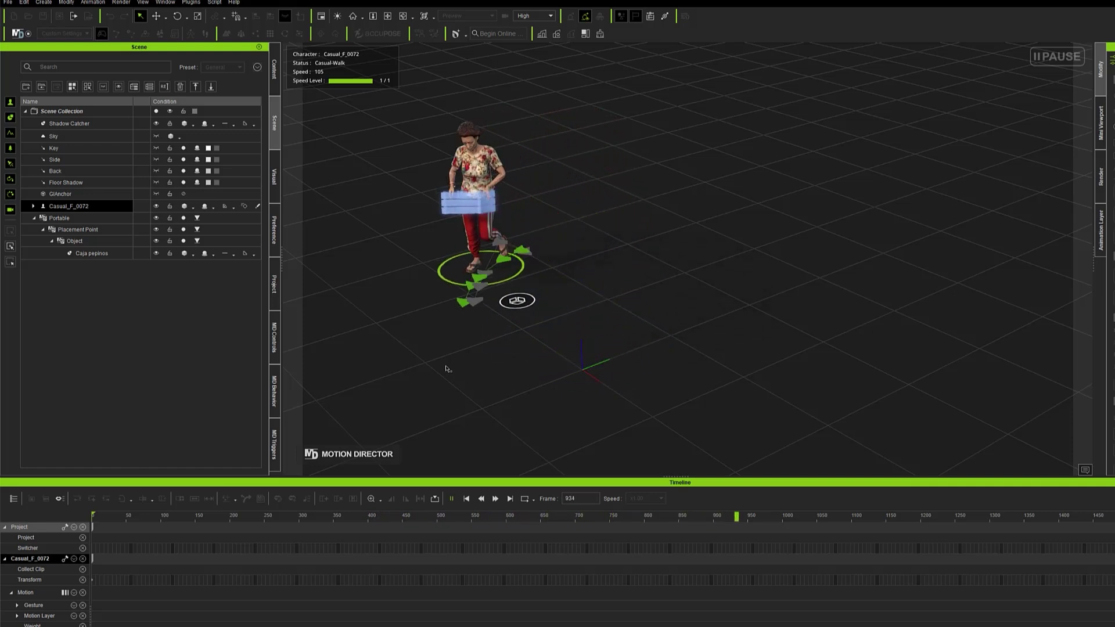
pyautogui.press('d')
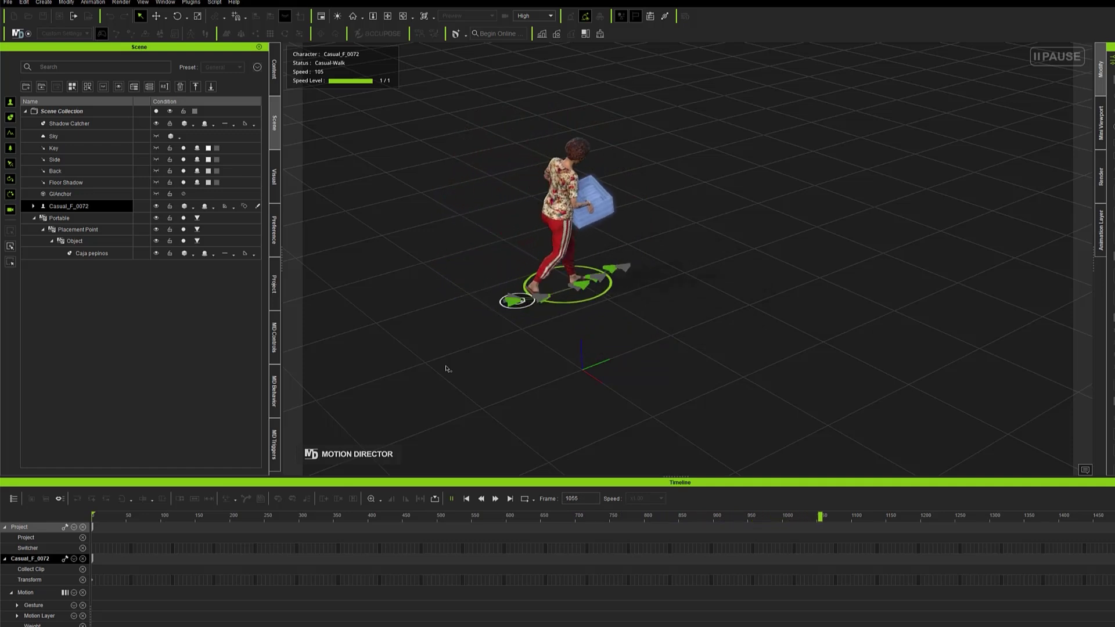
pyautogui.press('s')
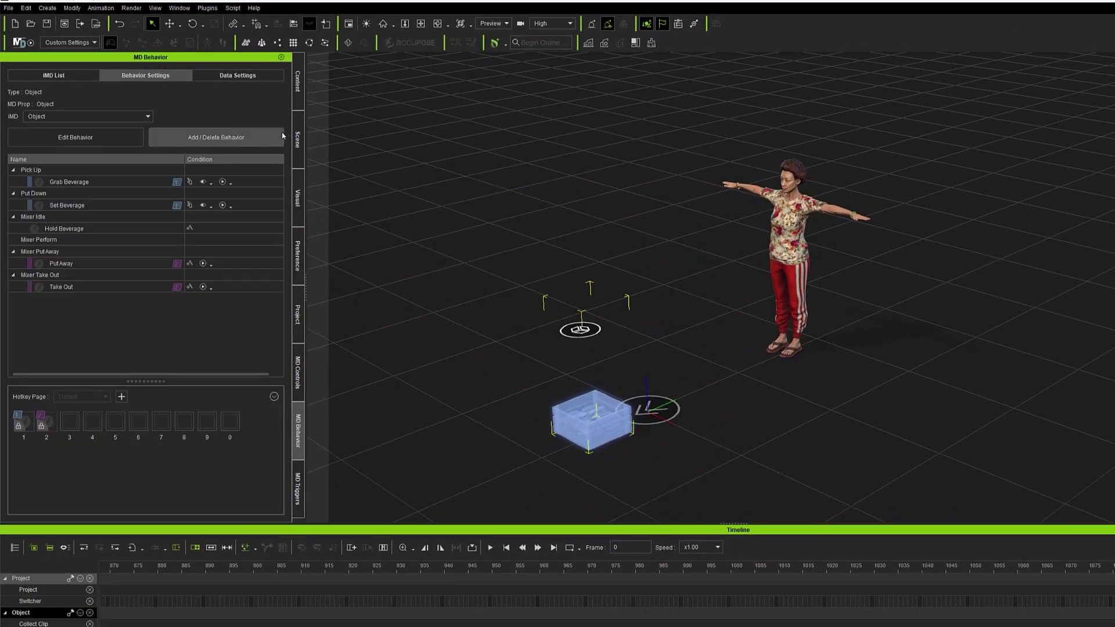
# - Apply the Upper Body mixer weight preset to the Hold Beverage behaviour
pyautogui.click(190, 229)
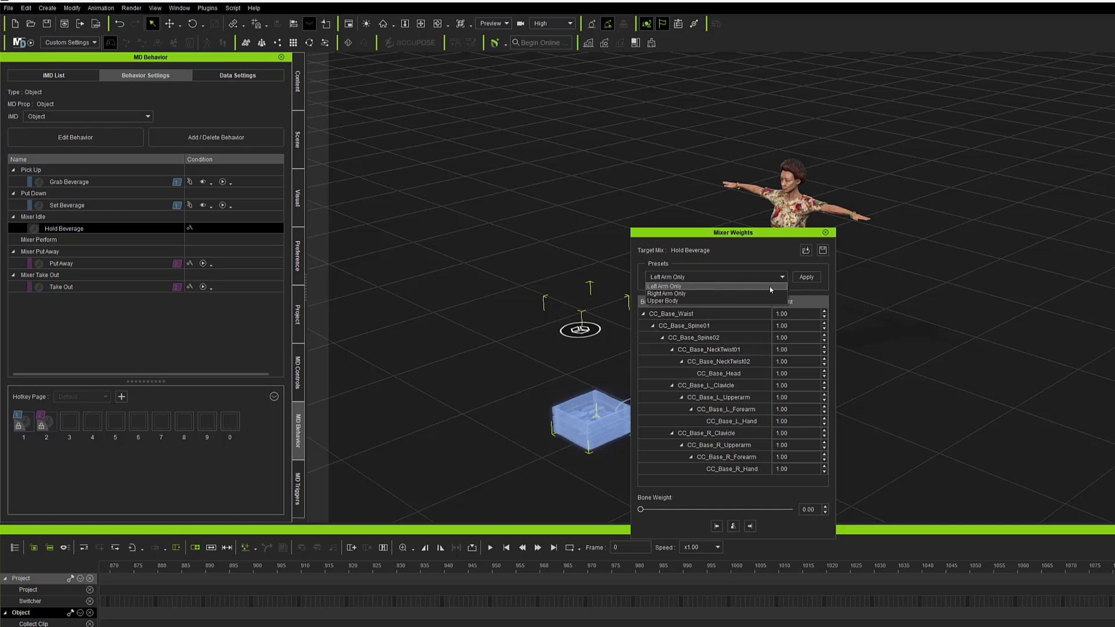
pyautogui.click(761, 300)
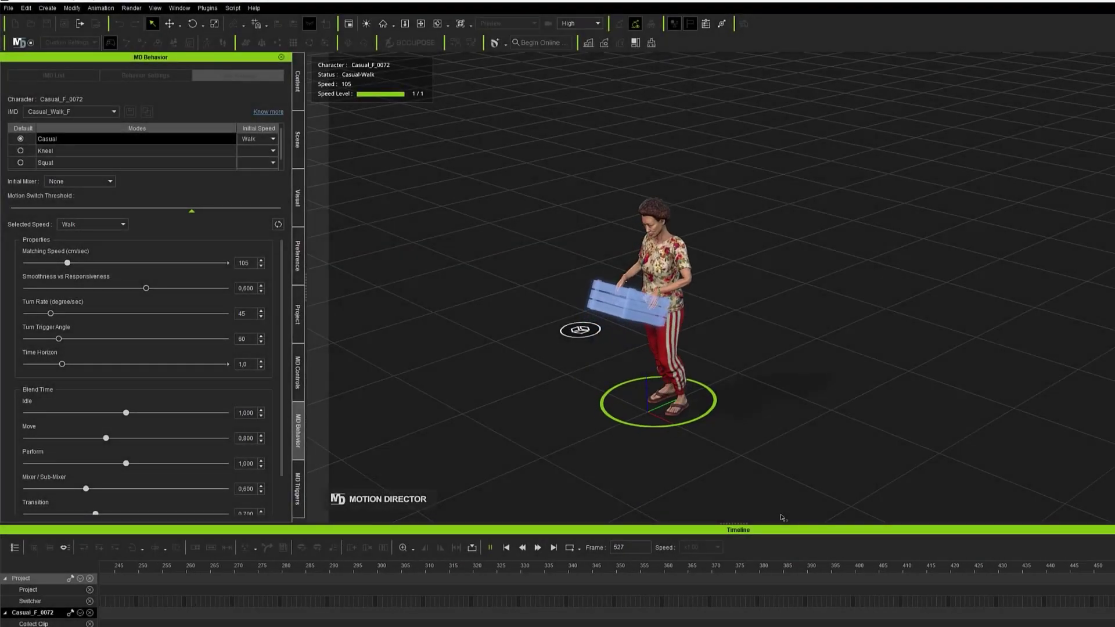
# - Steer her forward, left, back and right with WASD to confirm the crate stays held
pyautogui.press('w')
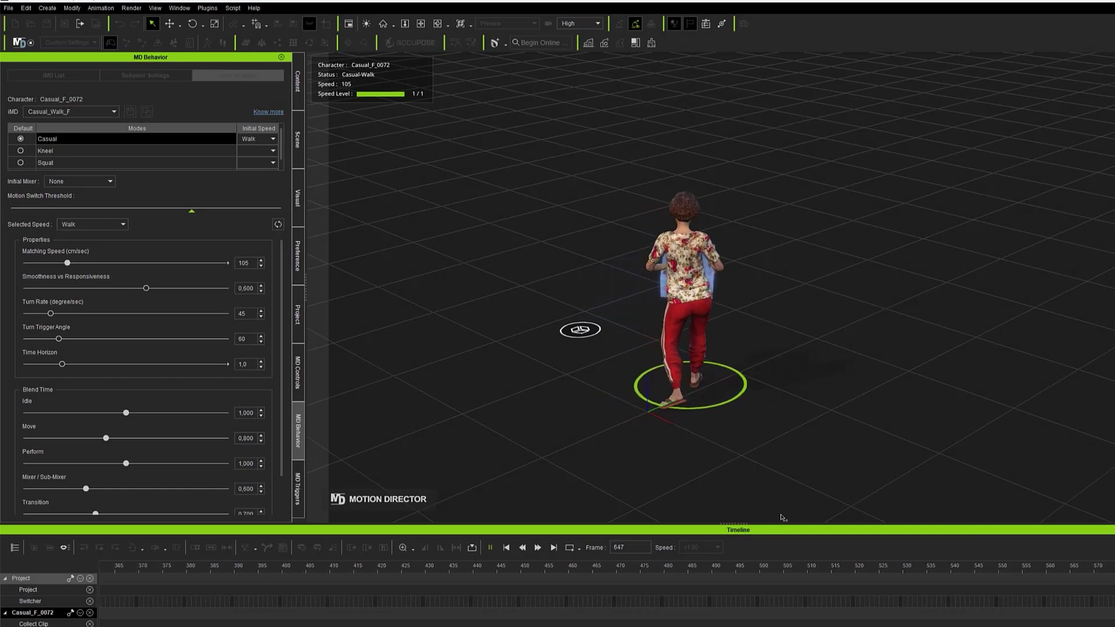
pyautogui.press('a')
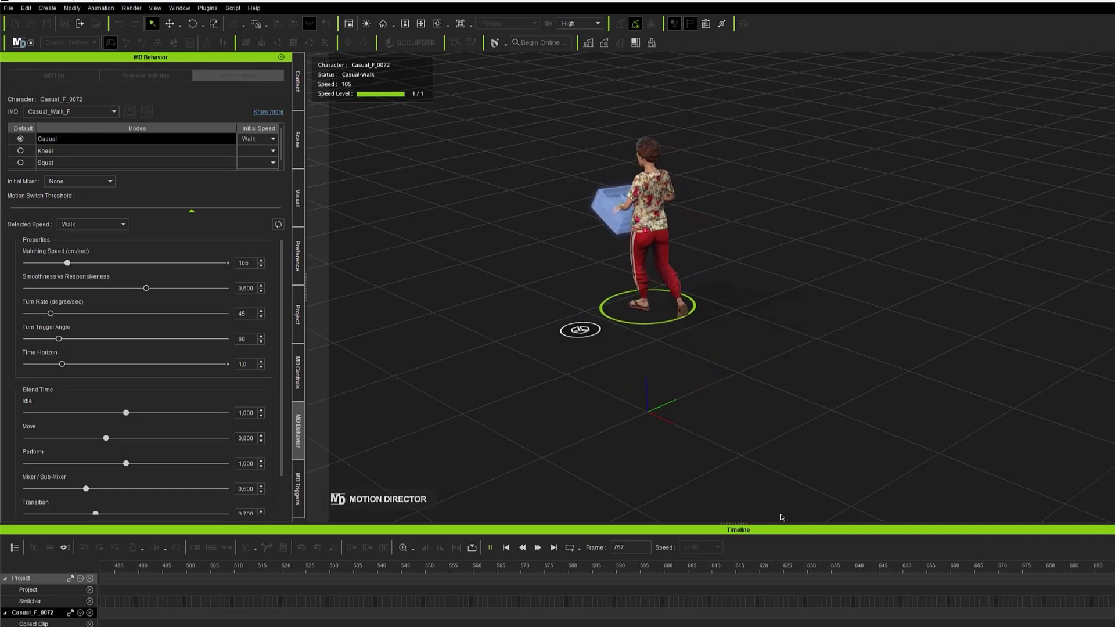
pyautogui.press('a')
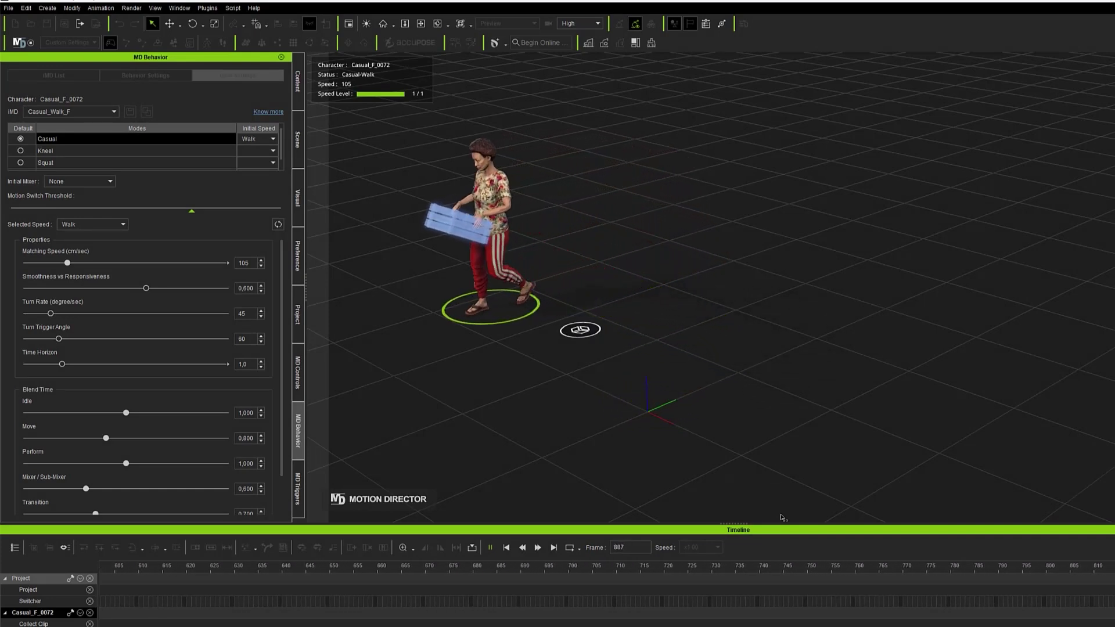
pyautogui.press('s')
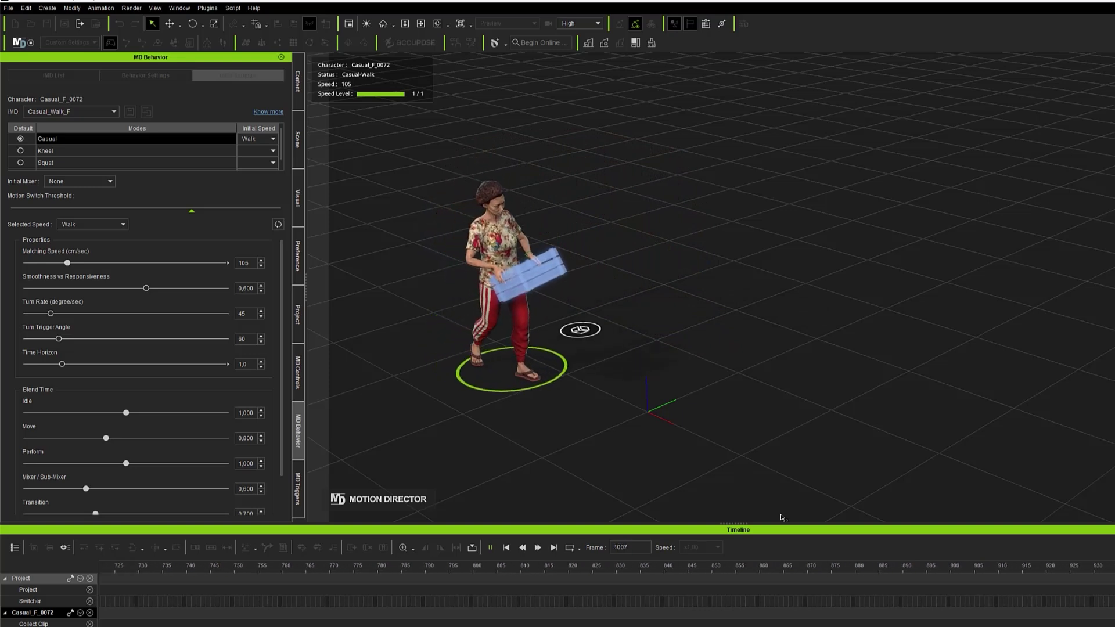
pyautogui.press('d')
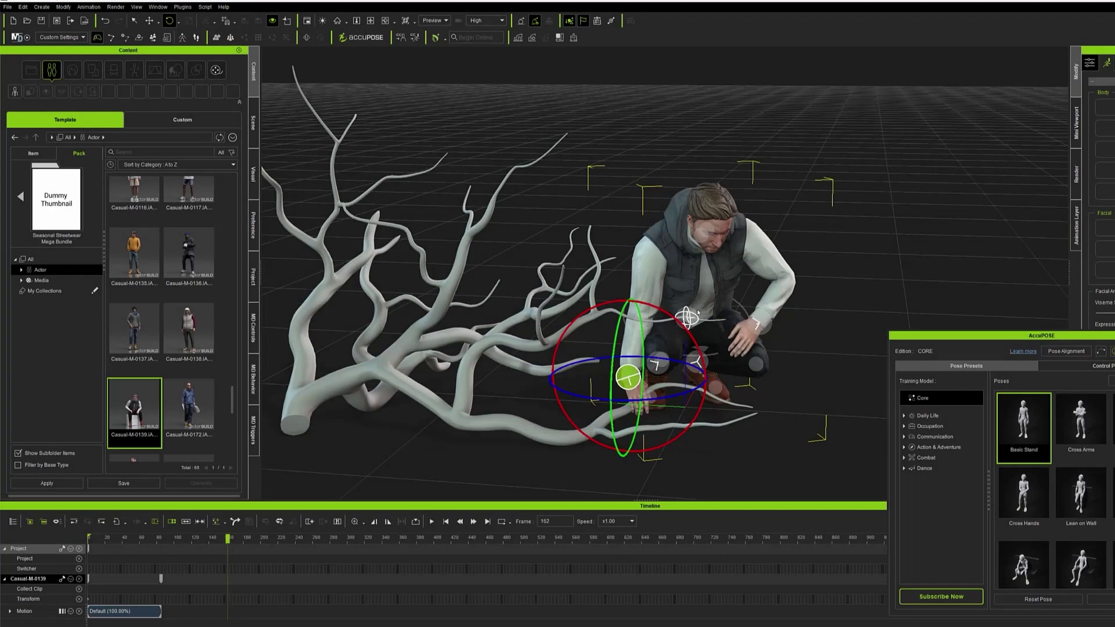
# - Move the man's left hand effector in among the branches, viewing from above and the front
pyautogui.moveTo(697, 313); pyautogui.dragTo(634, 368, button='right')
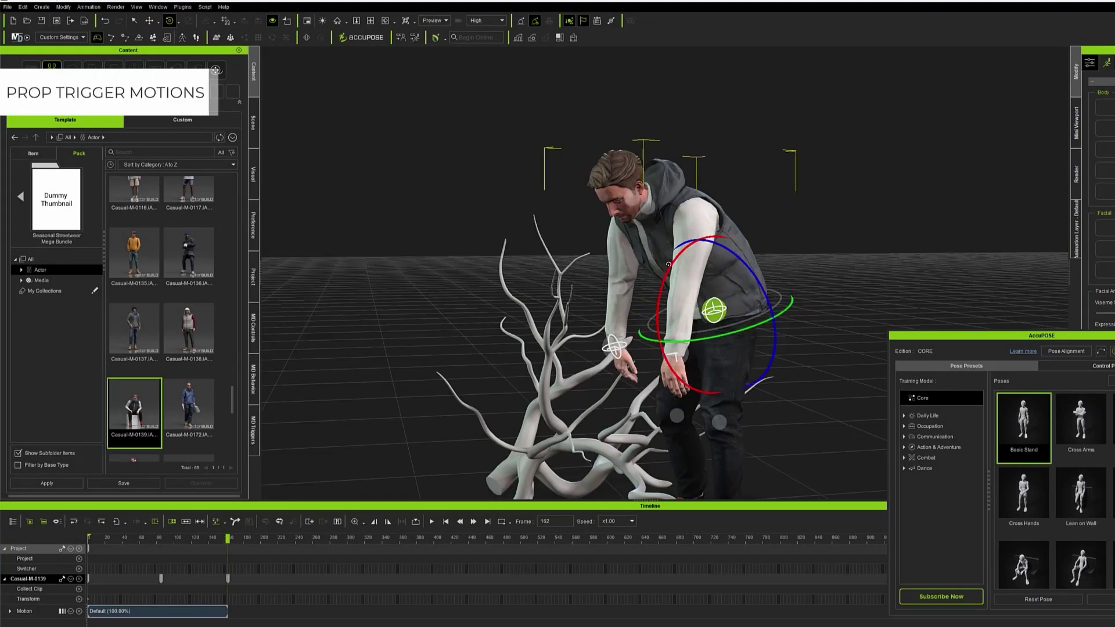
pyautogui.moveTo(669, 265); pyautogui.dragTo(716, 306, button='right')
pyautogui.press('w')
pyautogui.moveTo(757, 354); pyautogui.dragTo(825, 334)
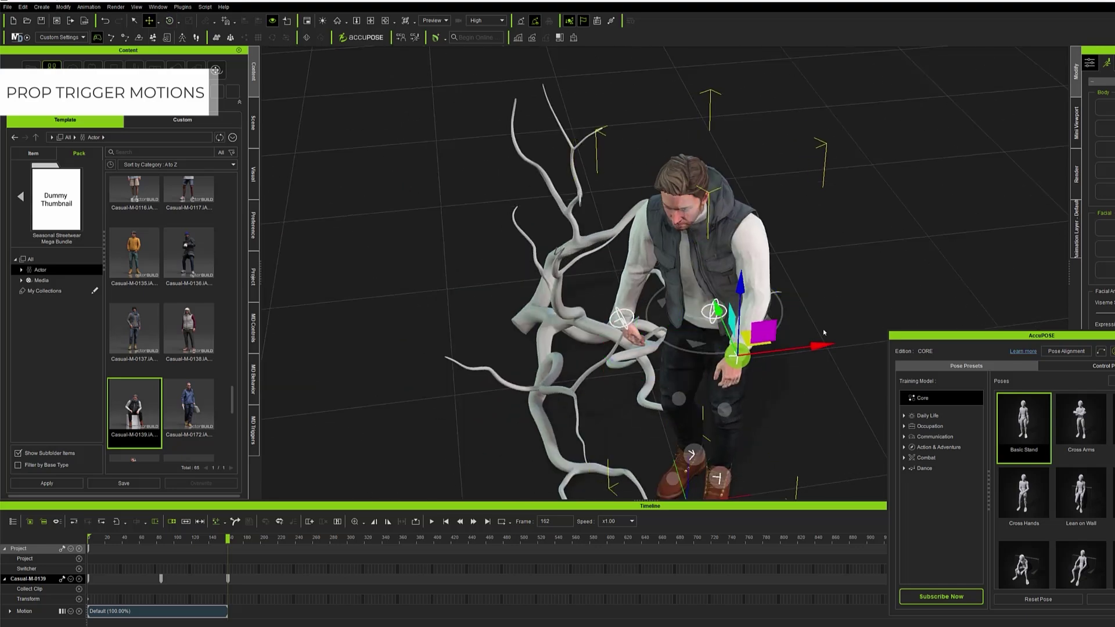
pyautogui.moveTo(825, 333); pyautogui.dragTo(750, 308, button='right')
pyautogui.moveTo(742, 307); pyautogui.dragTo(739, 287)
pyautogui.moveTo(825, 335); pyautogui.dragTo(842, 334)
pyautogui.moveTo(843, 334); pyautogui.dragTo(906, 331, button='right')
# - Select the right hand, switch it to rotation, and play back the crouch-and-stand motion
pyautogui.click(530, 246)
pyautogui.moveTo(528, 177); pyautogui.dragTo(639, 209, button='right')
pyautogui.press('e')
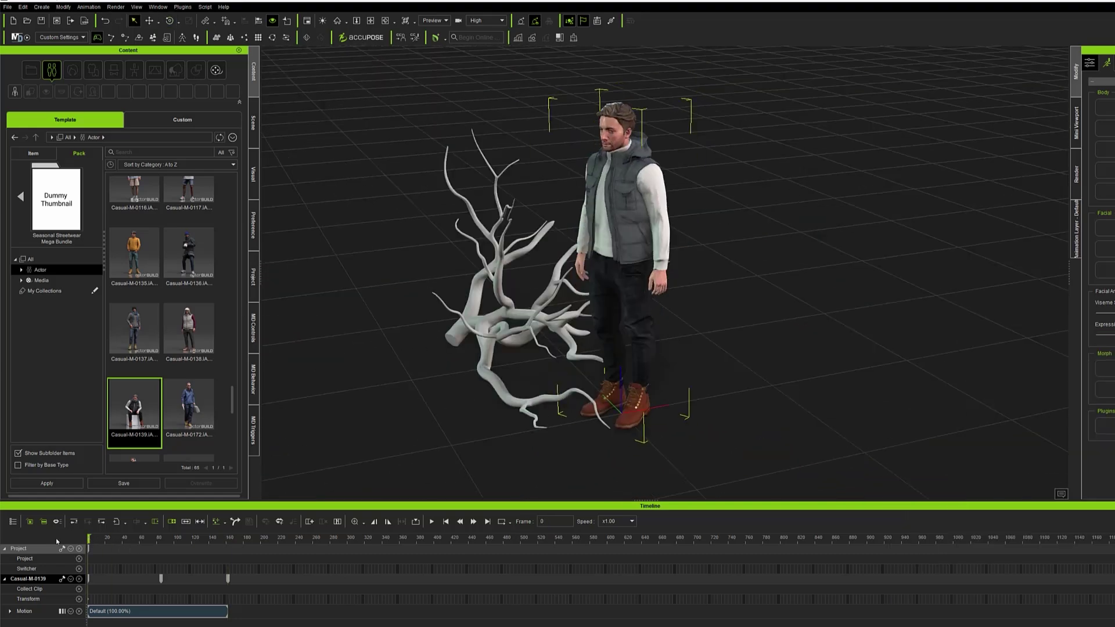
pyautogui.press('space')
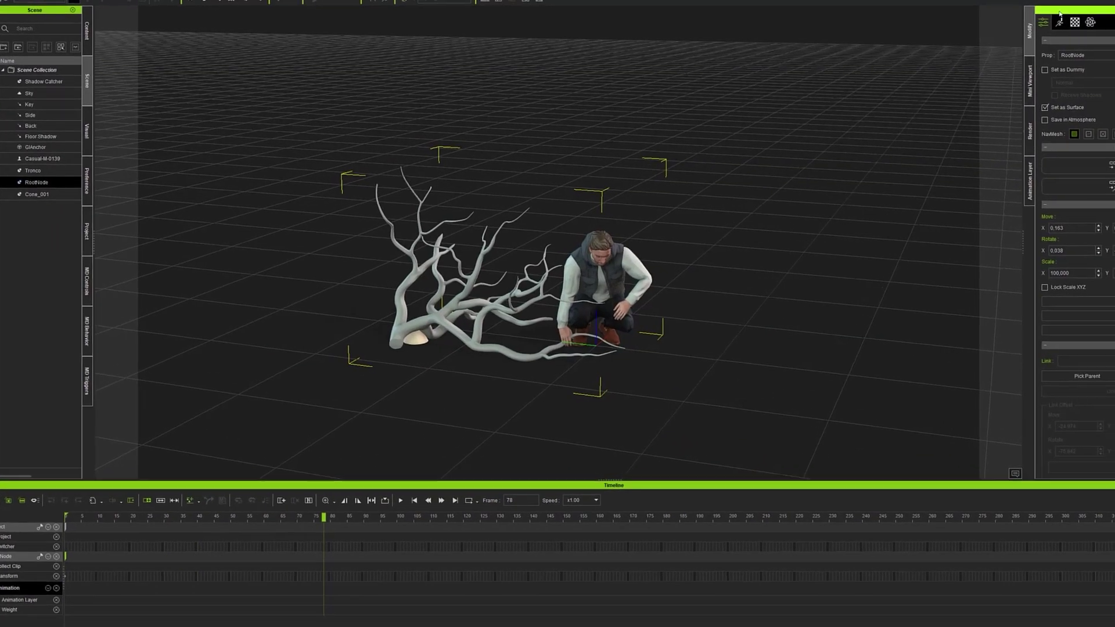
# - Enter Edit Animation Layer for the branch, dock its bone list, and trial-move joint2
pyautogui.click(1060, 22)
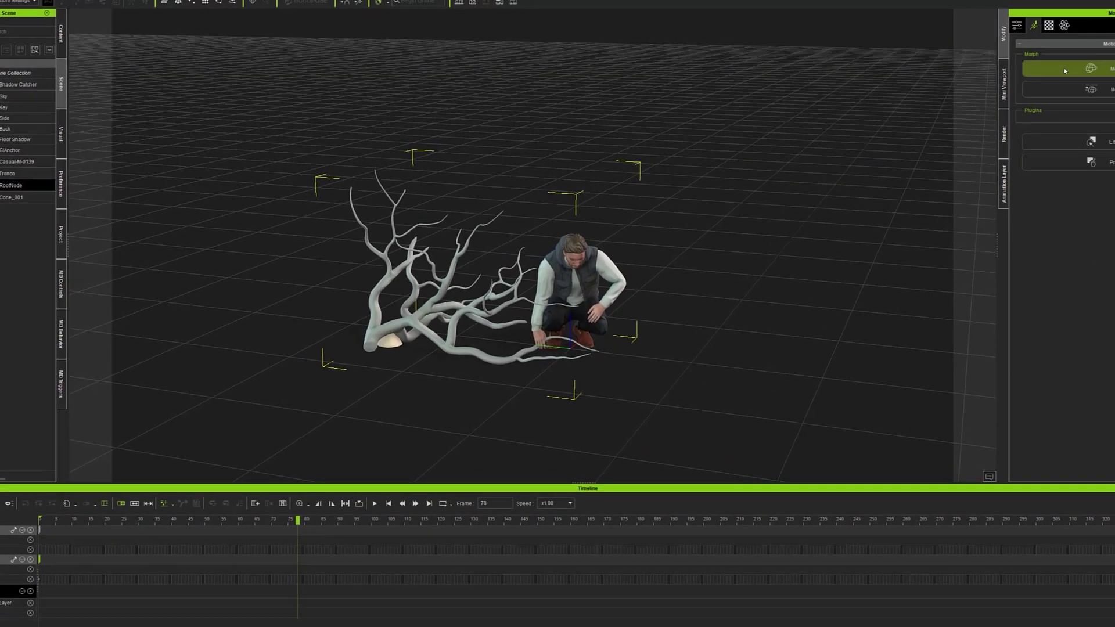
pyautogui.click(1095, 139)
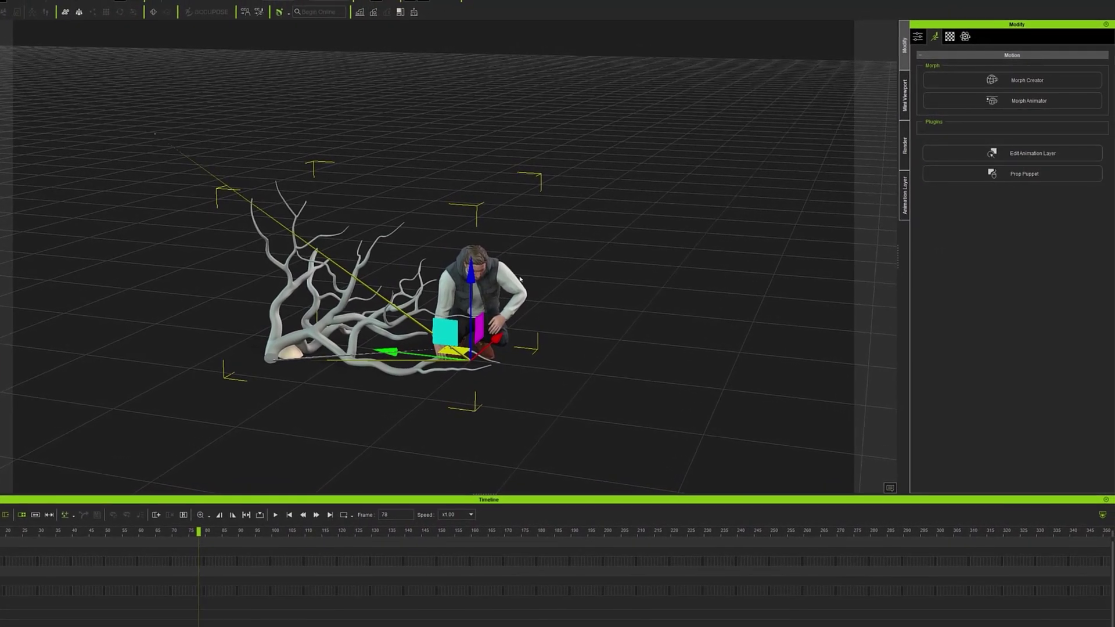
pyautogui.click(1033, 154)
pyautogui.moveTo(824, 180); pyautogui.dragTo(1011, 280)
pyautogui.click(962, 353)
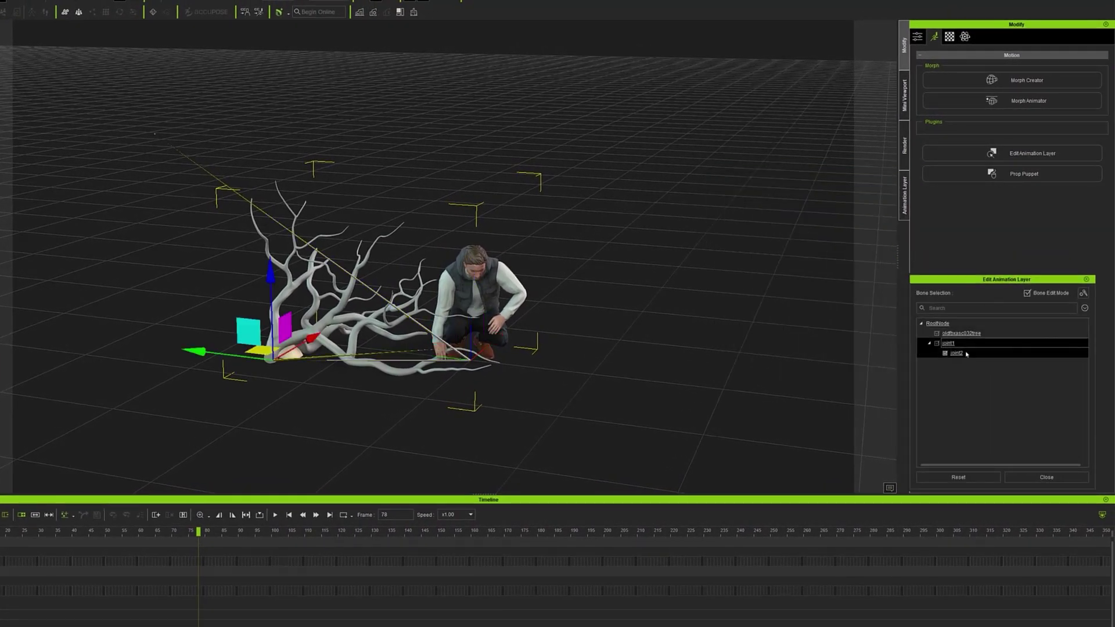
pyautogui.moveTo(452, 247); pyautogui.dragTo(402, 223)
pyautogui.hotkey('ctrl', 'z')
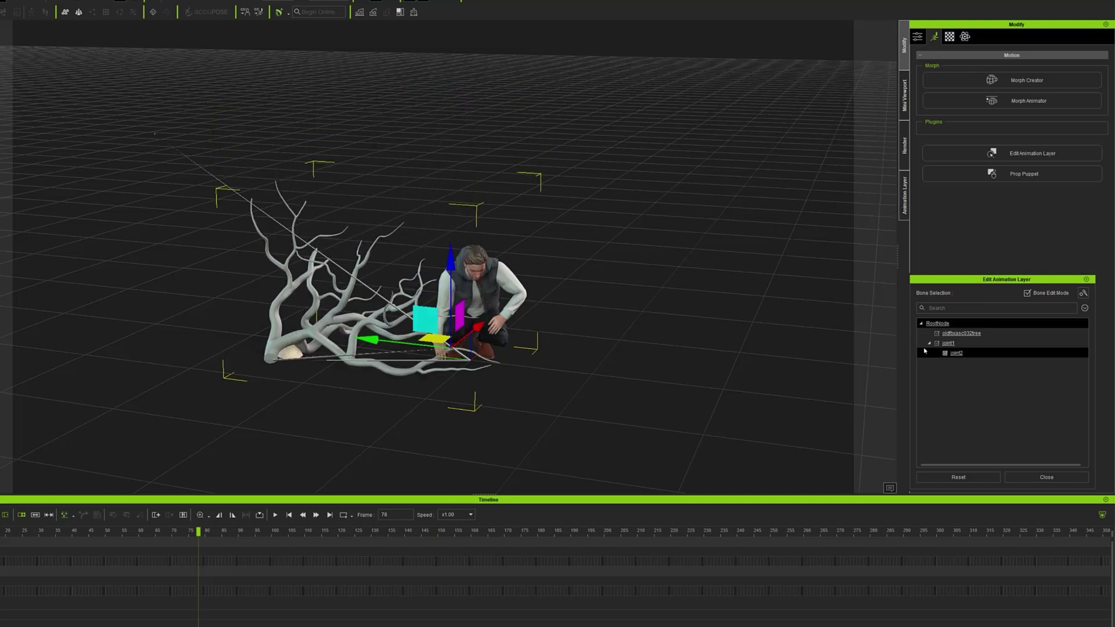
# - Rotate the branch about joint1 with a key at frame 157, then scrub back to review
pyautogui.click(948, 344)
pyautogui.moveTo(320, 306); pyautogui.dragTo(294, 283)
pyautogui.hotkey('ctrl', 'z')
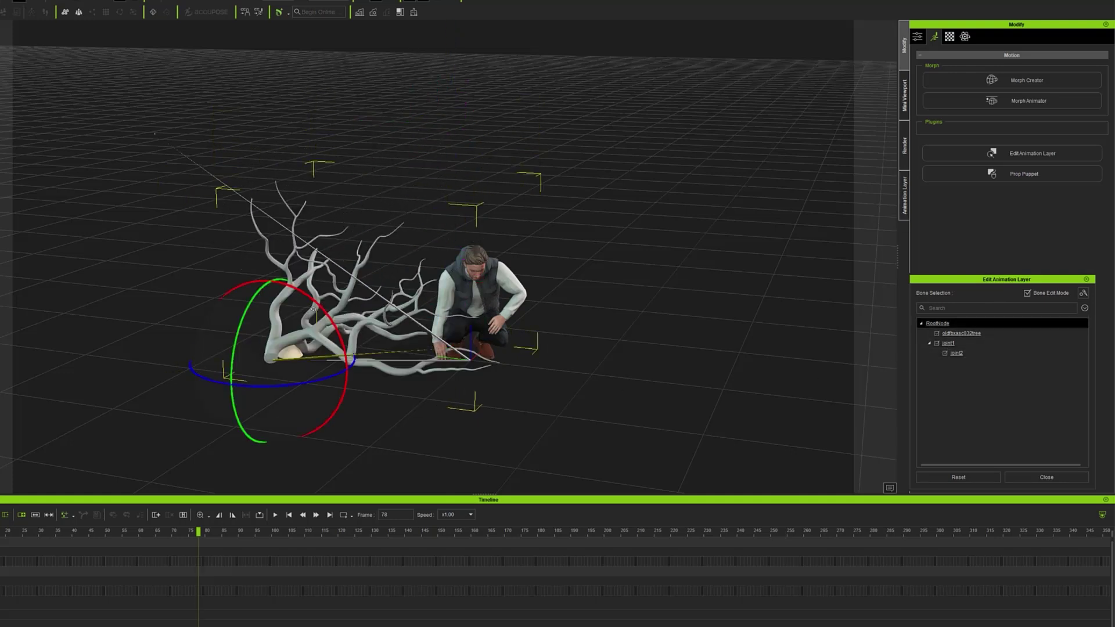
pyautogui.click(919, 37)
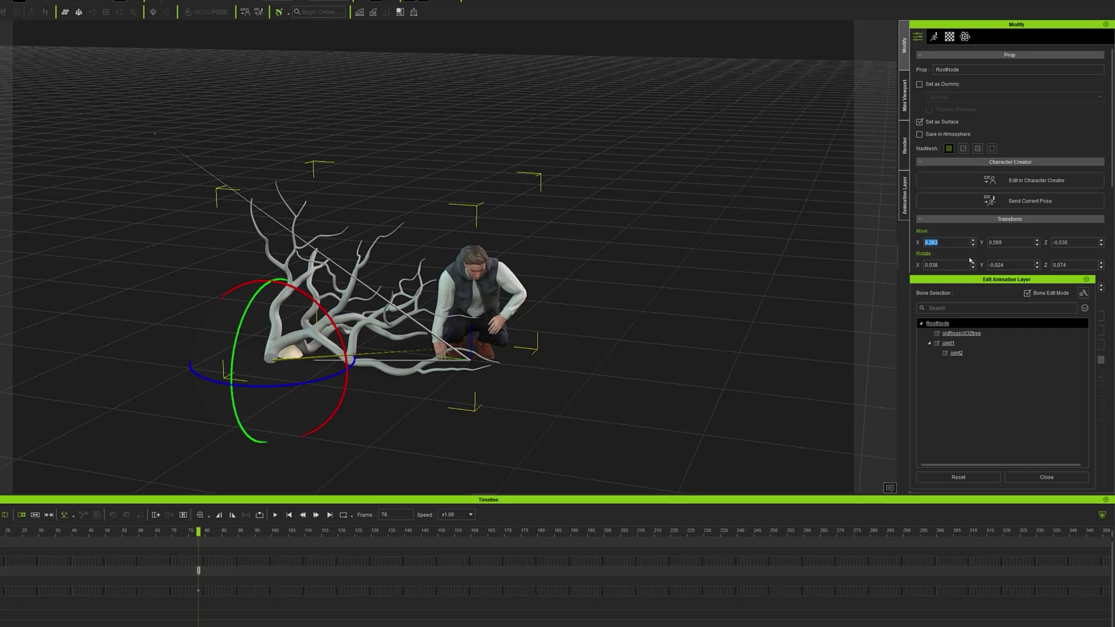
pyautogui.moveTo(198, 532); pyautogui.dragTo(463, 581)
pyautogui.moveTo(344, 335); pyautogui.dragTo(320, 298)
pyautogui.moveTo(481, 533); pyautogui.dragTo(244, 574)
pyautogui.moveTo(367, 574); pyautogui.dragTo(342, 573)
# - Set the collect range from the man's motion clip and overwrite the selected behaviour's motion with it
pyautogui.rightClick(536, 594)
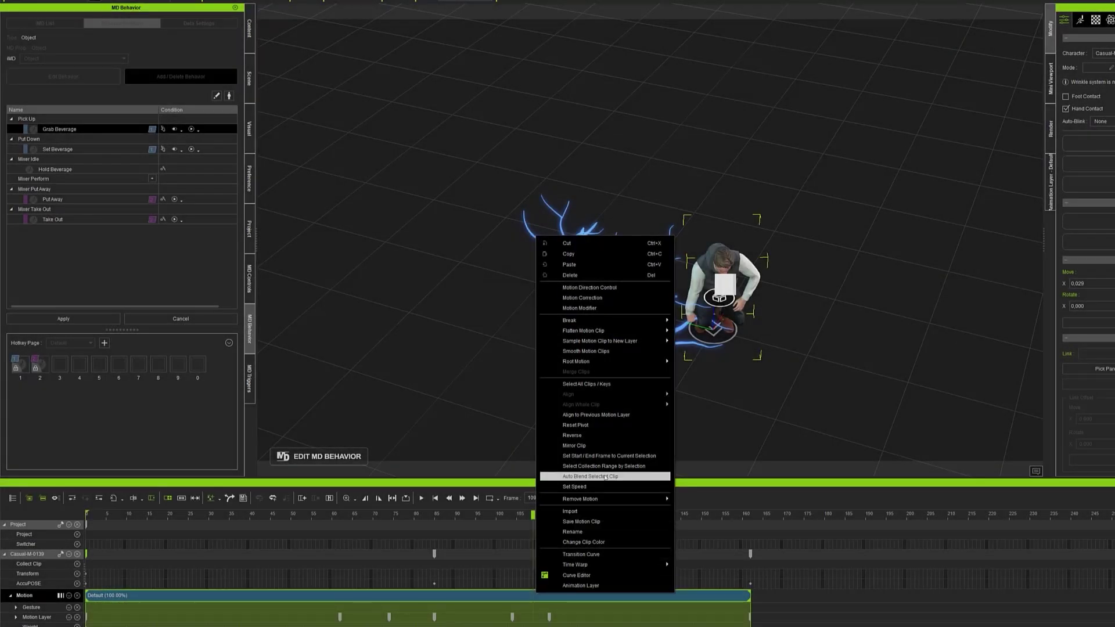
pyautogui.click(604, 466)
pyautogui.rightClick(555, 570)
pyautogui.click(583, 560)
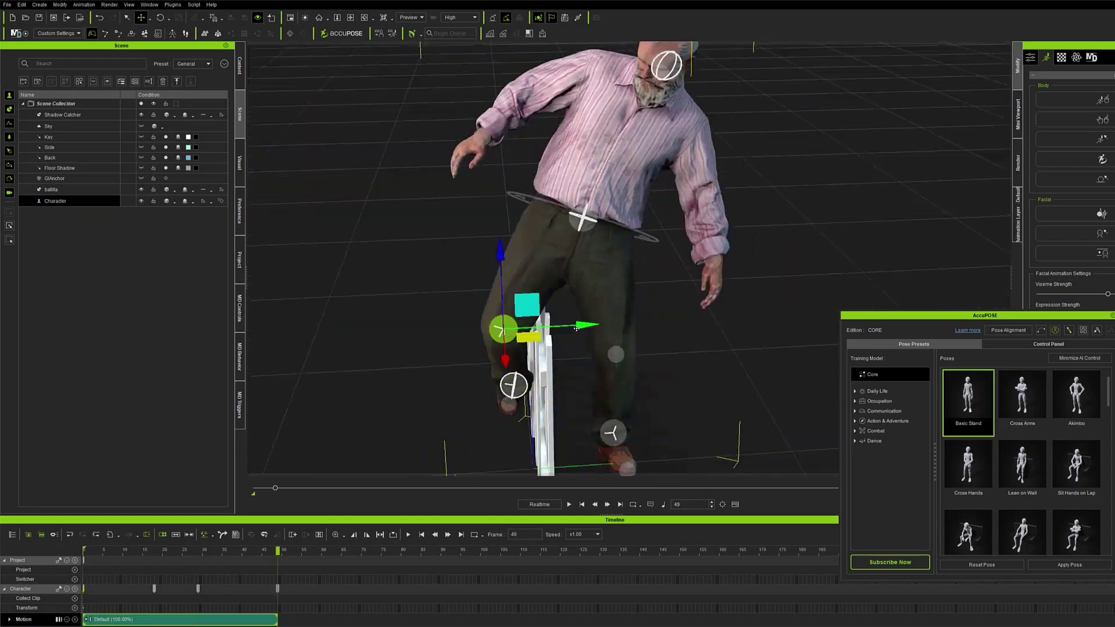
# - Key the old man's joints and leg lifting over the fence at frames 63 and 79
pyautogui.click(334, 551)
pyautogui.click(540, 247)
pyautogui.click(546, 381)
pyautogui.click(397, 551)
pyautogui.moveTo(397, 551)
pyautogui.mouseDown()
pyautogui.moveTo(320, 574)
pyautogui.moveTo(398, 551)
pyautogui.mouseUp()
pyautogui.click(682, 251)
# - Key the landing pose at frame 100 and refine the crossing while reviewing from frame 49
pyautogui.click(381, 550)
pyautogui.click(593, 279)
pyautogui.click(485, 550)
pyautogui.click(527, 162)
pyautogui.click(580, 329)
pyautogui.click(278, 551)
pyautogui.click(688, 217)
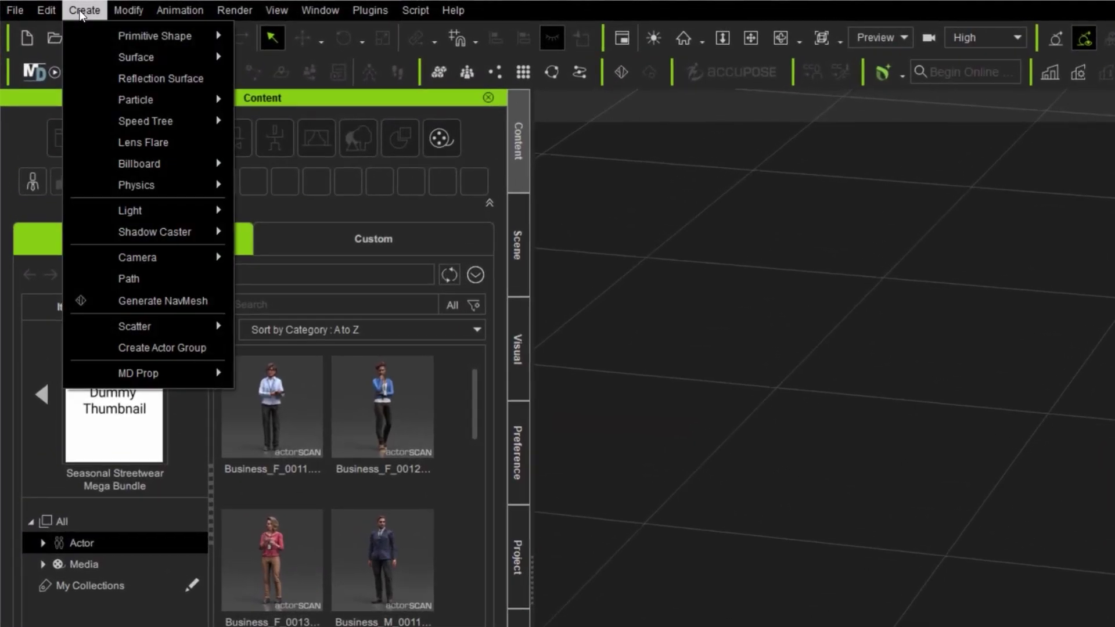
# - Add a Static Switch Motion Director prop and open its Edit Prop Structure editor
pyautogui.moveTo(186, 373)
pyautogui.click(281, 404)
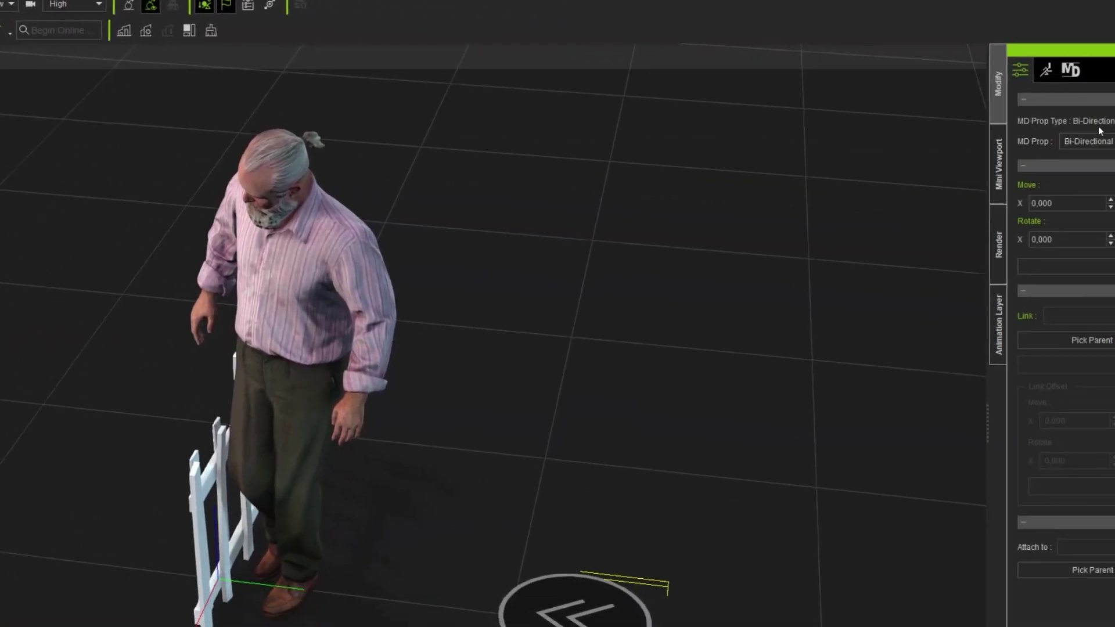
pyautogui.click(874, 66)
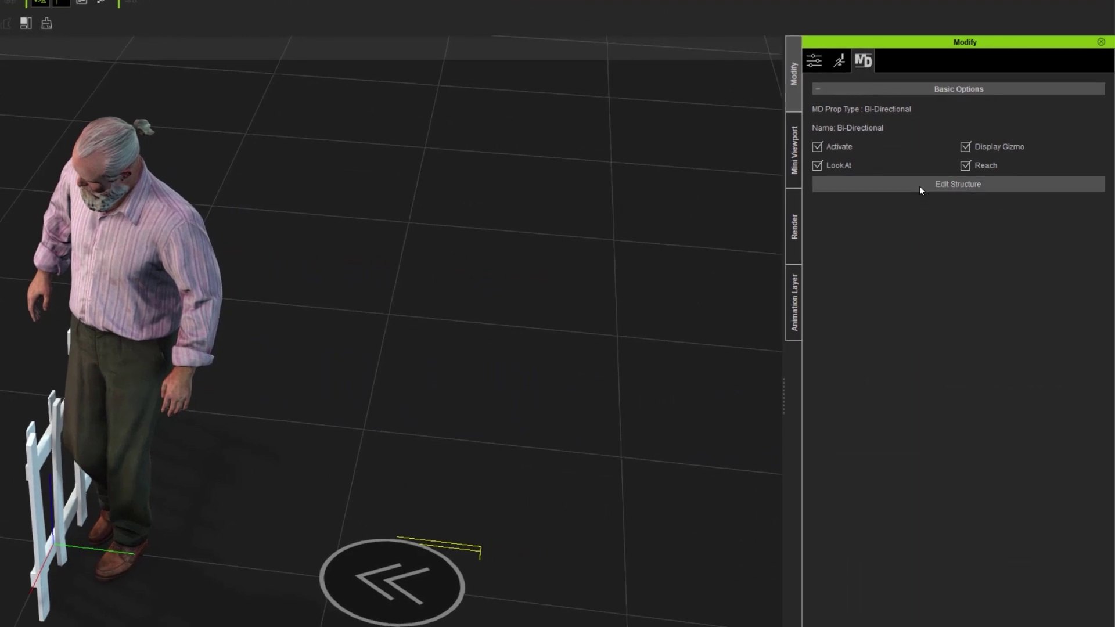
pyautogui.click(919, 186)
pyautogui.click(267, 409)
pyautogui.moveTo(200, 342); pyautogui.dragTo(502, 195)
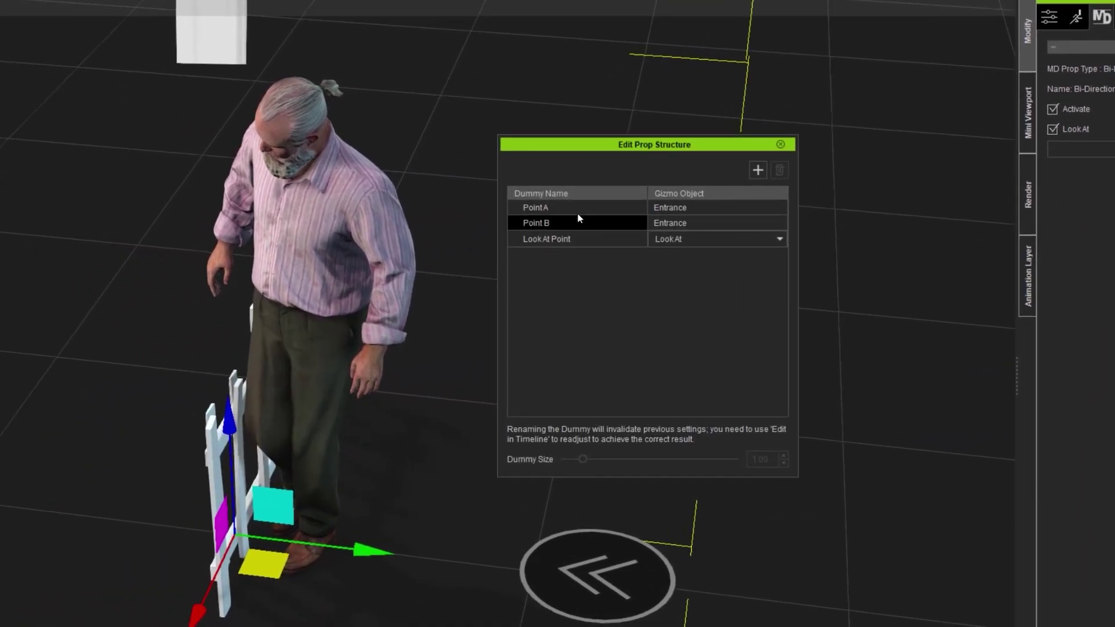
# - Slide the Point A and Point B dummies along X to either side of the fence
pyautogui.click(572, 207)
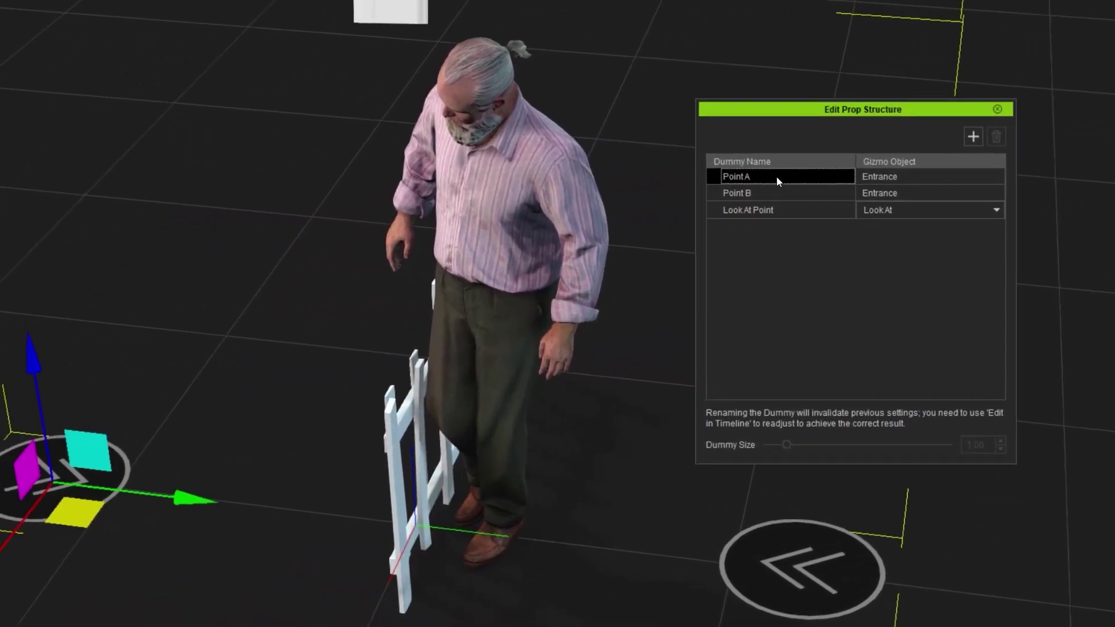
pyautogui.moveTo(43, 502); pyautogui.dragTo(304, 550)
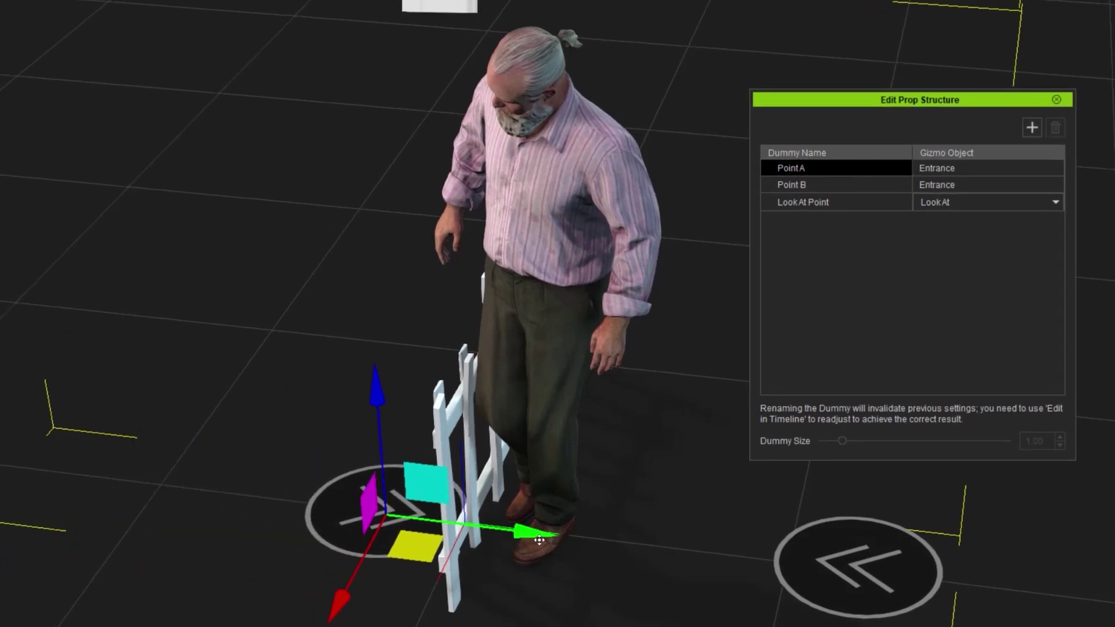
pyautogui.moveTo(540, 541); pyautogui.dragTo(556, 541)
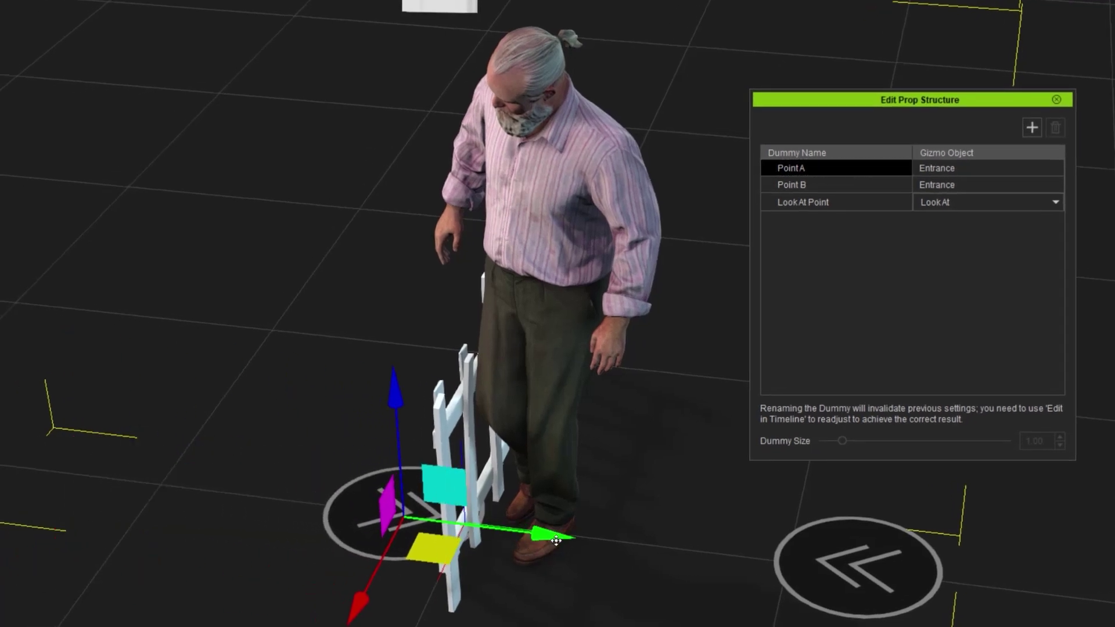
pyautogui.click(817, 189)
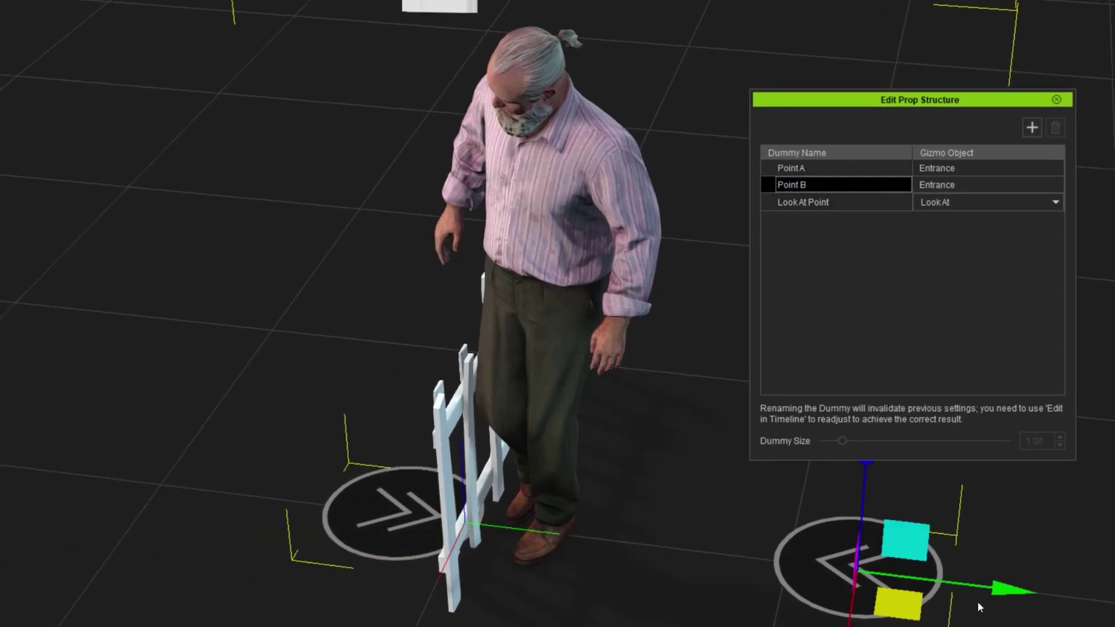
pyautogui.moveTo(979, 598); pyautogui.dragTo(706, 569)
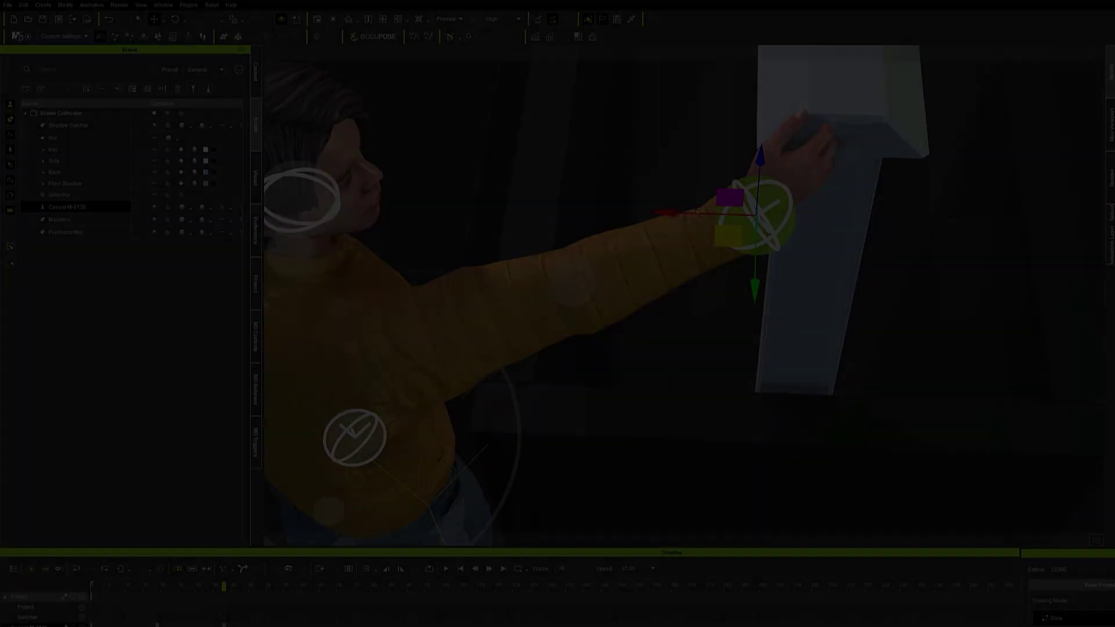
# - Drag the hand effector onto the lamp post's switch, then set the Fluorescentes lamp's Glow Strength to 0
pyautogui.moveTo(688, 214); pyautogui.dragTo(728, 214)
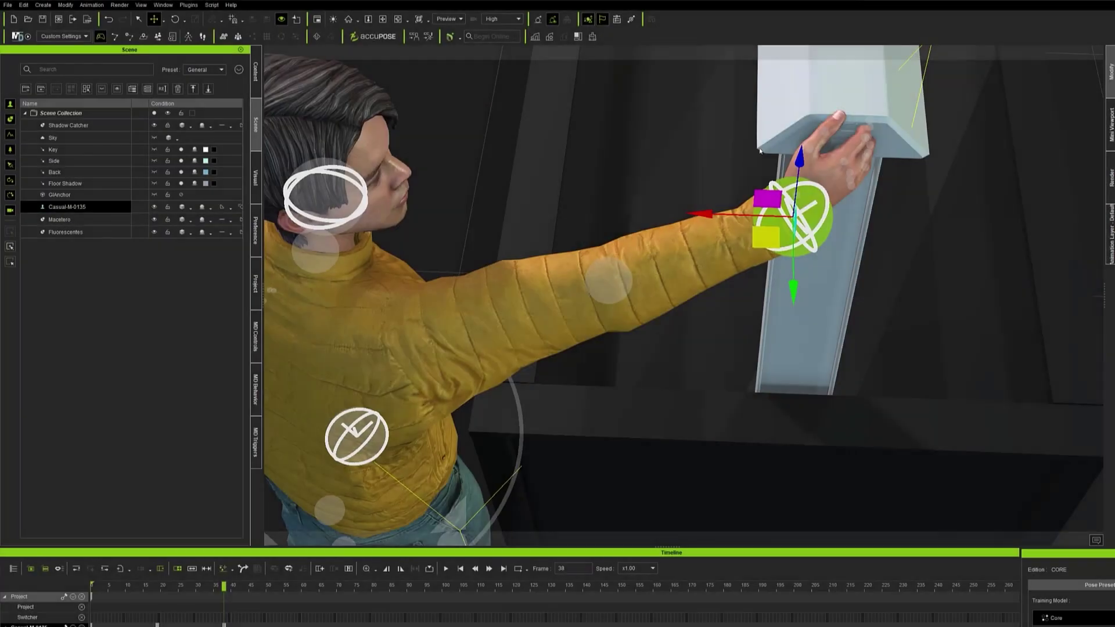
pyautogui.moveTo(793, 289); pyautogui.dragTo(791, 310)
pyautogui.moveTo(699, 235); pyautogui.dragTo(705, 234)
pyautogui.moveTo(791, 310); pyautogui.dragTo(790, 323)
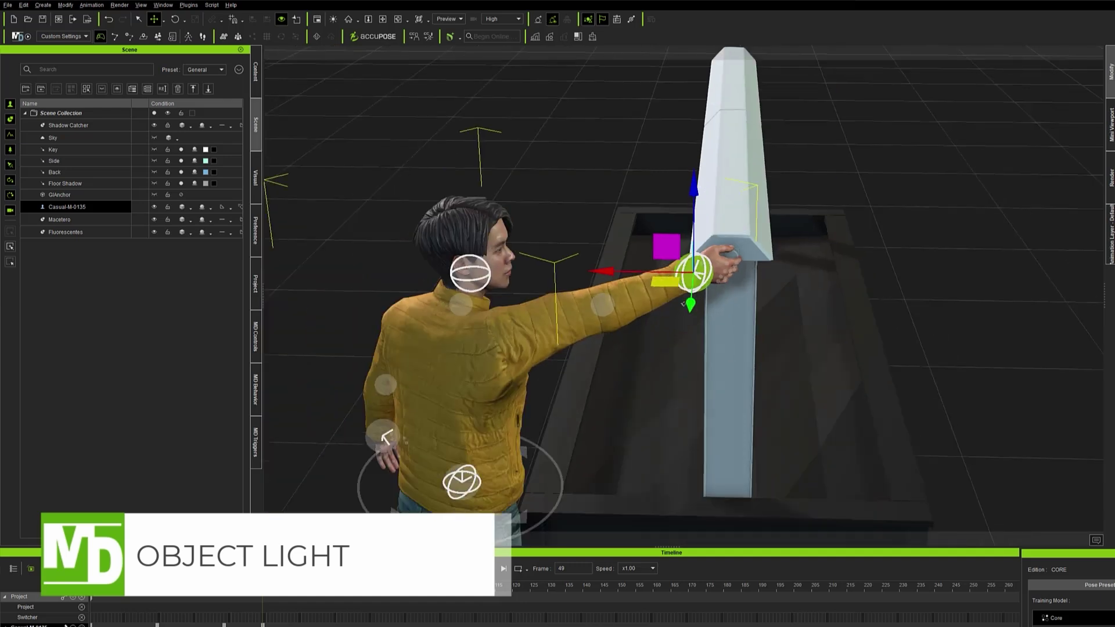
pyautogui.moveTo(685, 304); pyautogui.dragTo(673, 360, button='right')
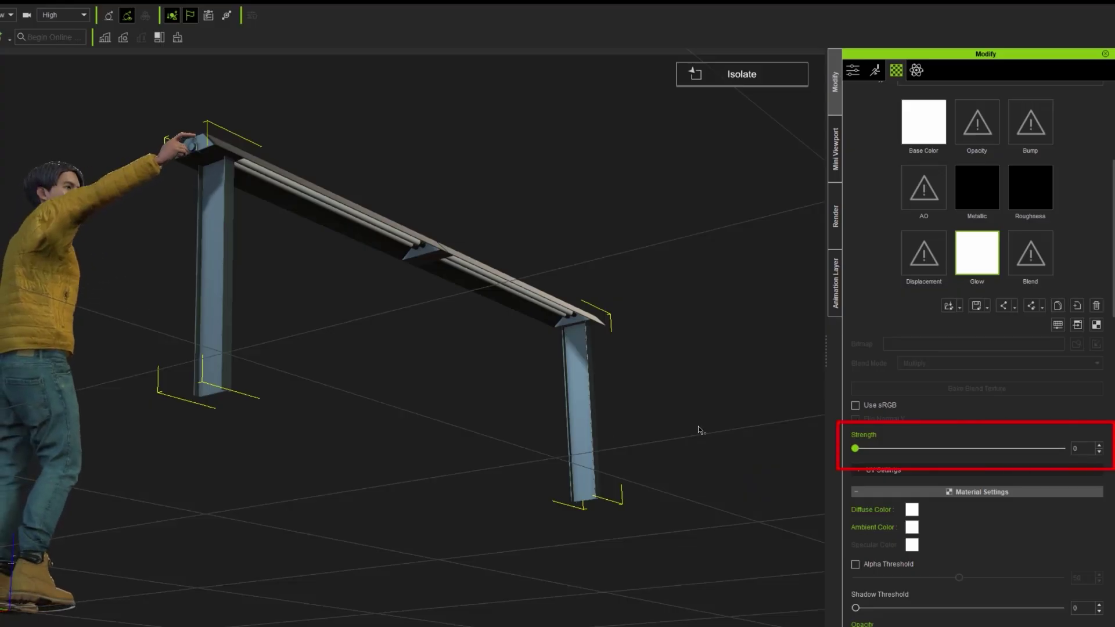
pyautogui.click(849, 453)
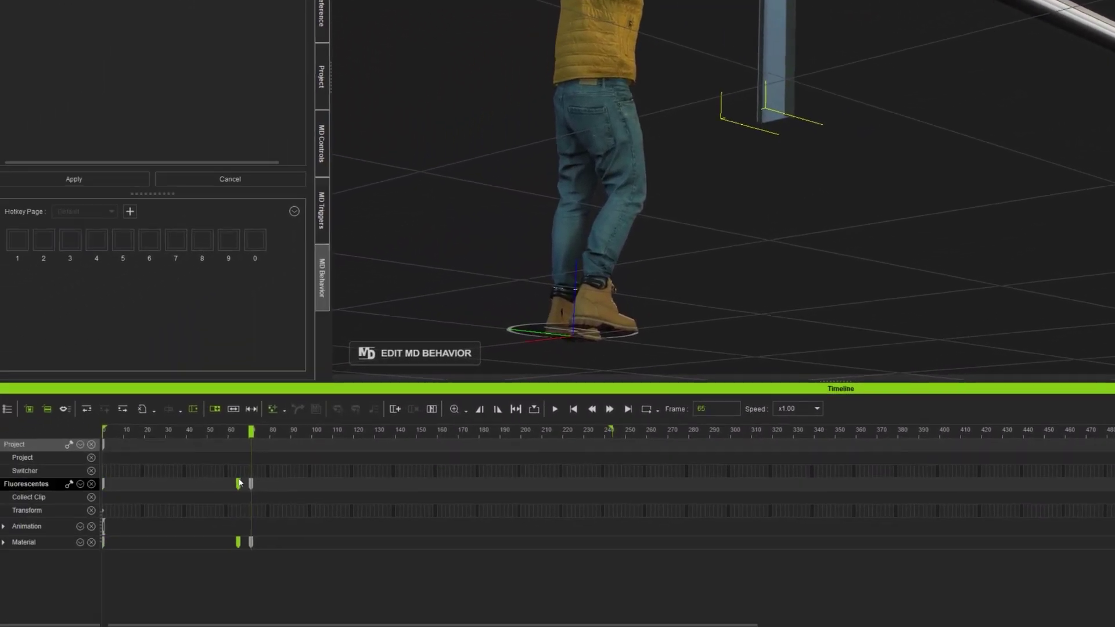
# - Copy and paste glow keys on the Material track at frames 68, 121 and 165 so the lamp lights up
pyautogui.moveTo(249, 478); pyautogui.dragTo(256, 478)
pyautogui.moveTo(261, 427); pyautogui.dragTo(346, 448)
pyautogui.click(260, 479)
pyautogui.hotkey('ctrl', 'c')
pyautogui.hotkey('ctrl', 'v')
pyautogui.scroll(5, 633, 145)
pyautogui.hotkey('ctrl', 'v')
pyautogui.hotkey('ctrl', 'z')
pyautogui.moveTo(337, 498); pyautogui.dragTo(346, 498)
pyautogui.moveTo(346, 447); pyautogui.dragTo(376, 449)
pyautogui.moveTo(283, 539); pyautogui.dragTo(352, 539)
pyautogui.hotkey('ctrl', 'v')
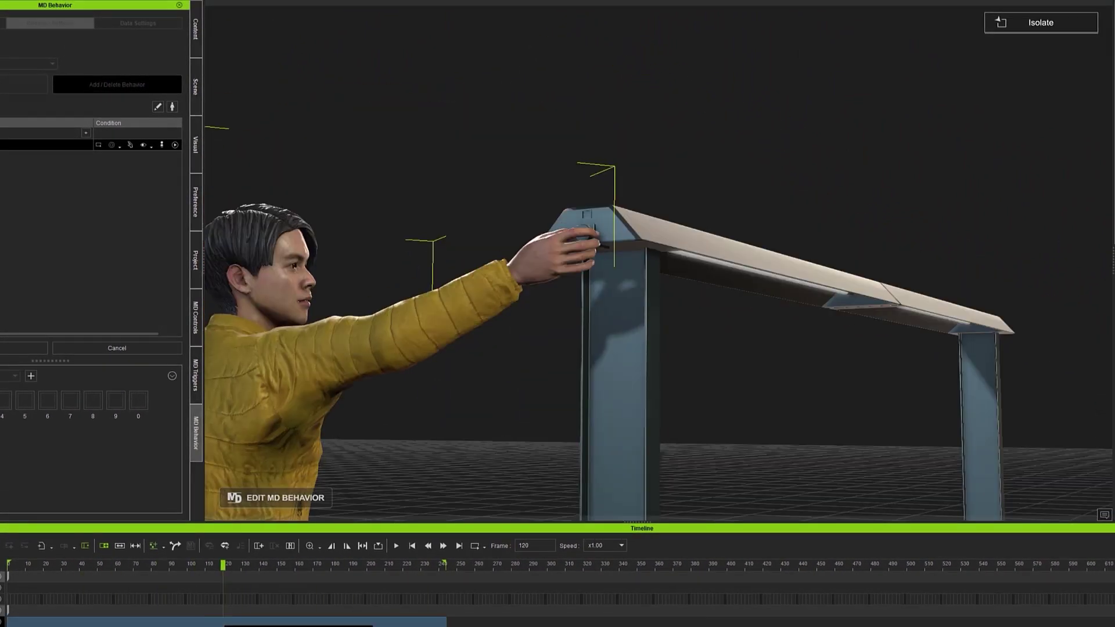
# - Save the prop animation in the Prop Trigger Motions dialog
pyautogui.click(290, 626)
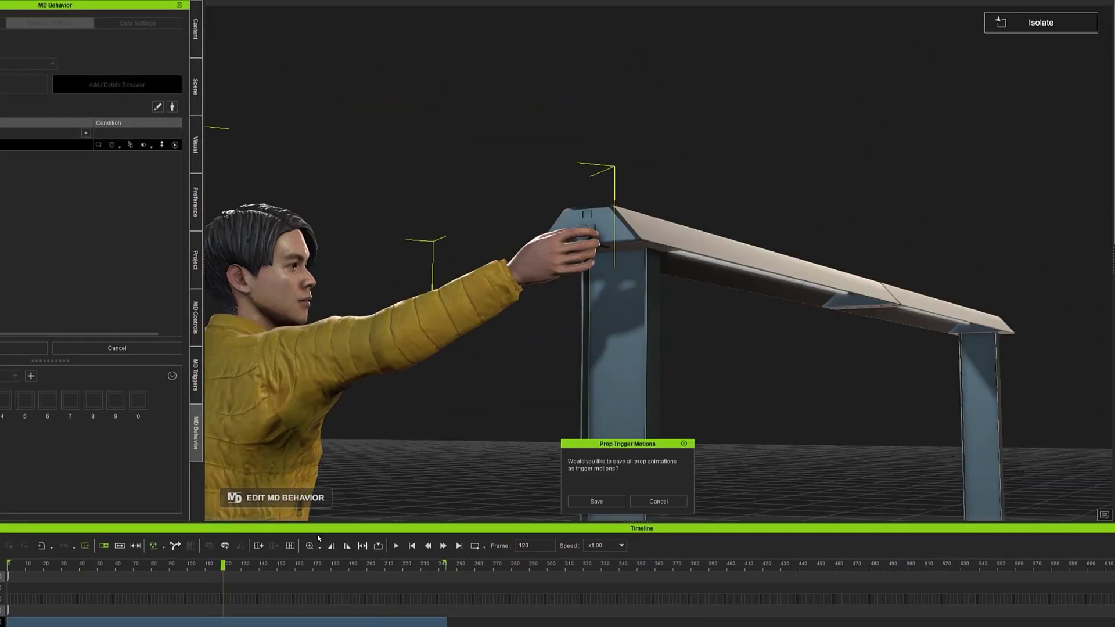
pyautogui.moveTo(634, 445); pyautogui.dragTo(638, 351)
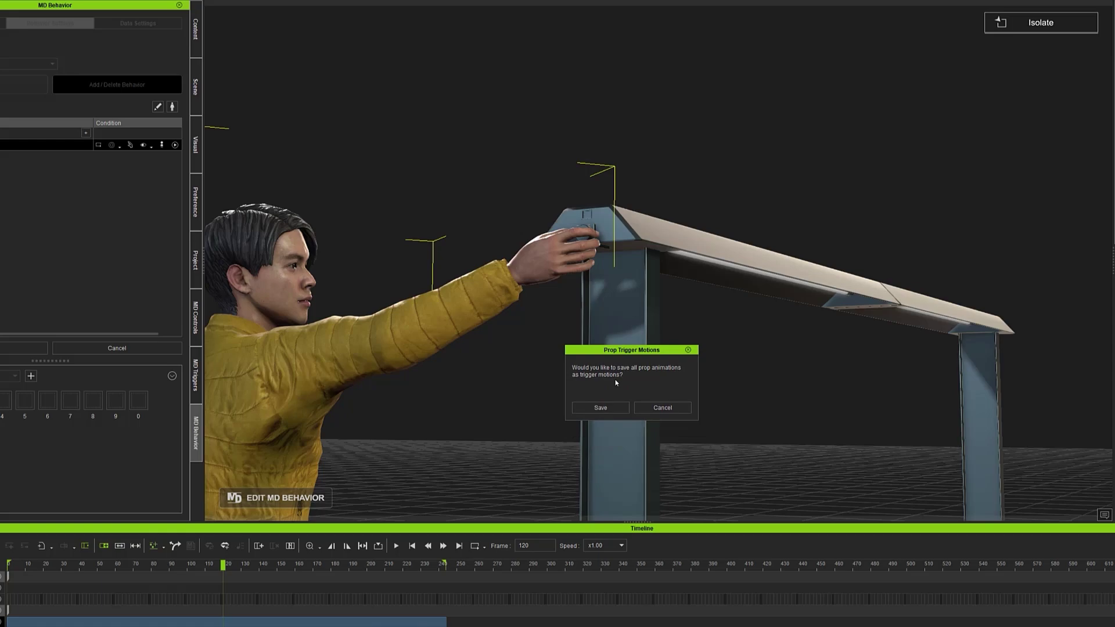
pyautogui.click(612, 409)
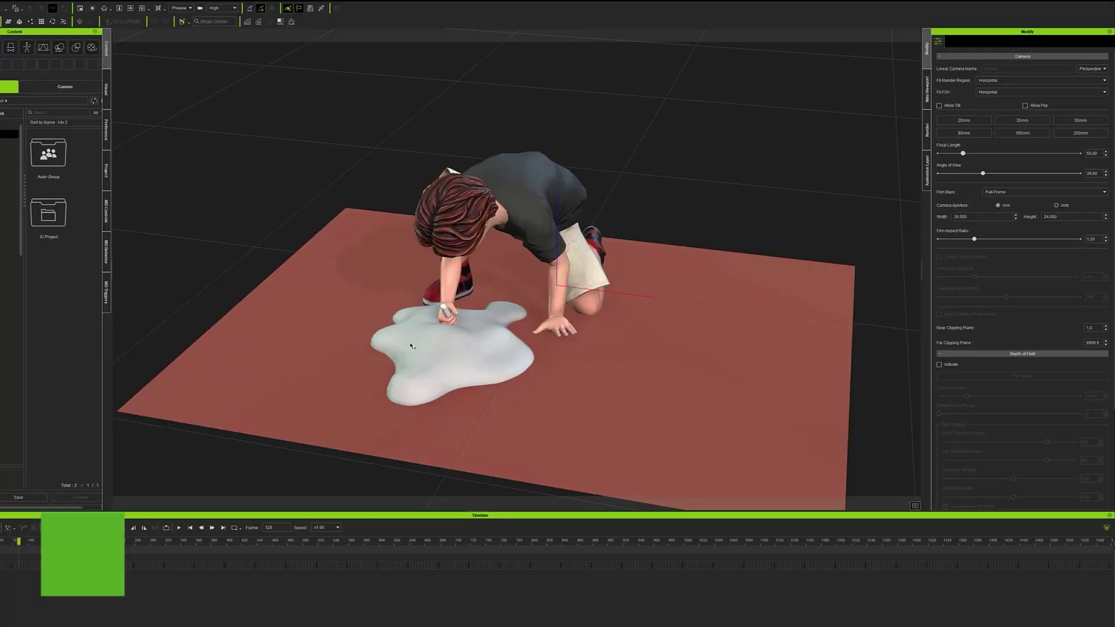
# - Open Morph Animator on the clay puddle and review its deformation up to frame 169
pyautogui.click(411, 345)
pyautogui.click(951, 42)
pyautogui.click(1026, 100)
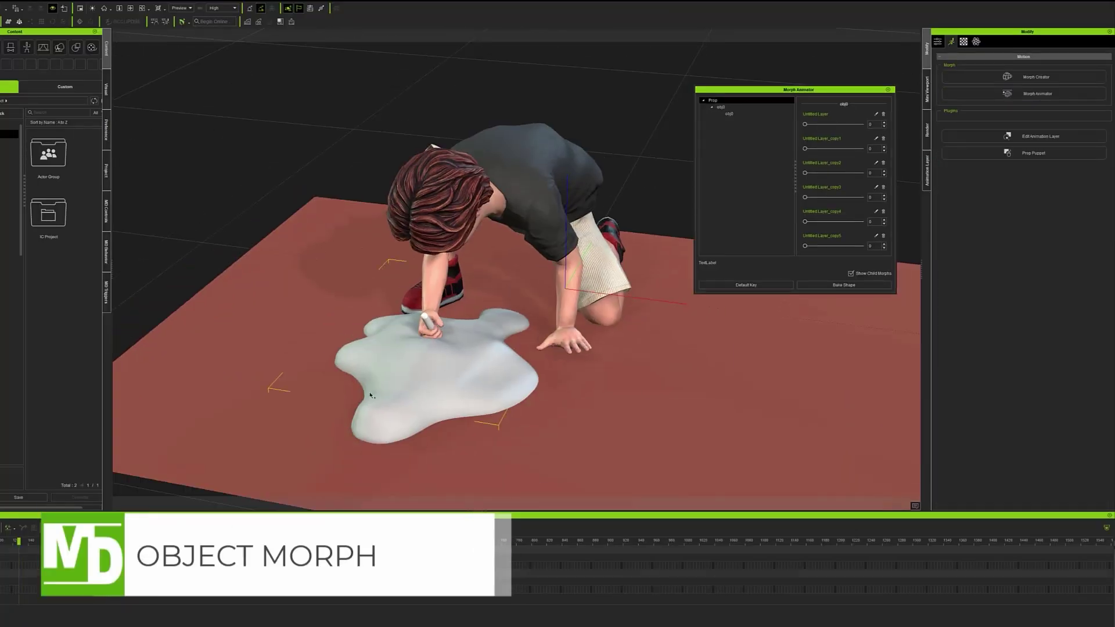
pyautogui.scroll(2, 377, 395)
pyautogui.moveTo(376, 395); pyautogui.dragTo(278, 389, button='right')
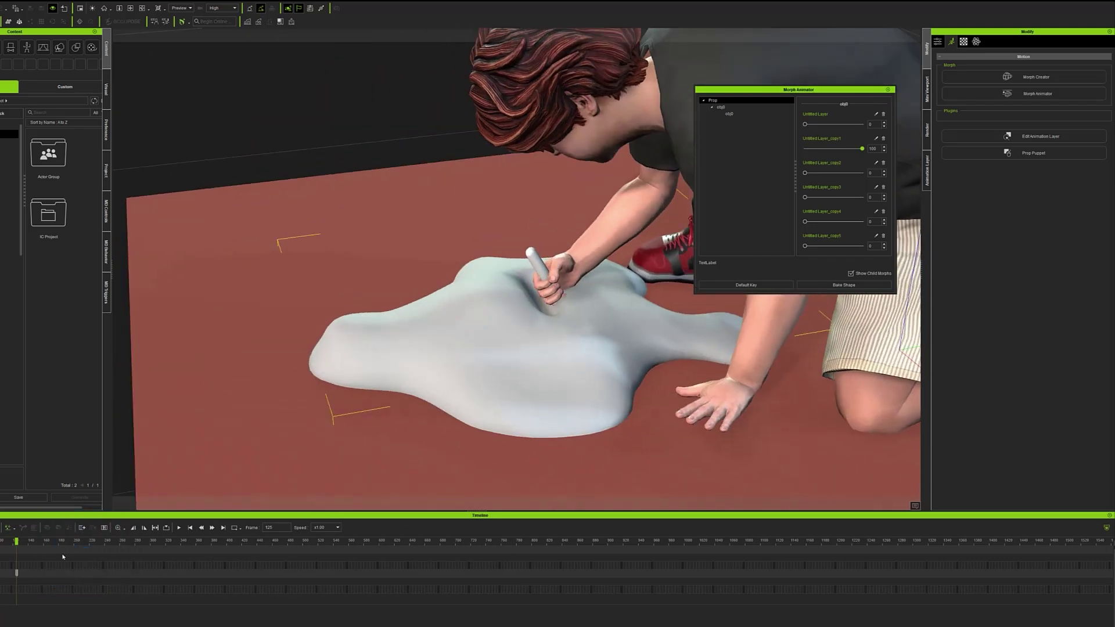
pyautogui.moveTo(26, 550); pyautogui.dragTo(18, 549)
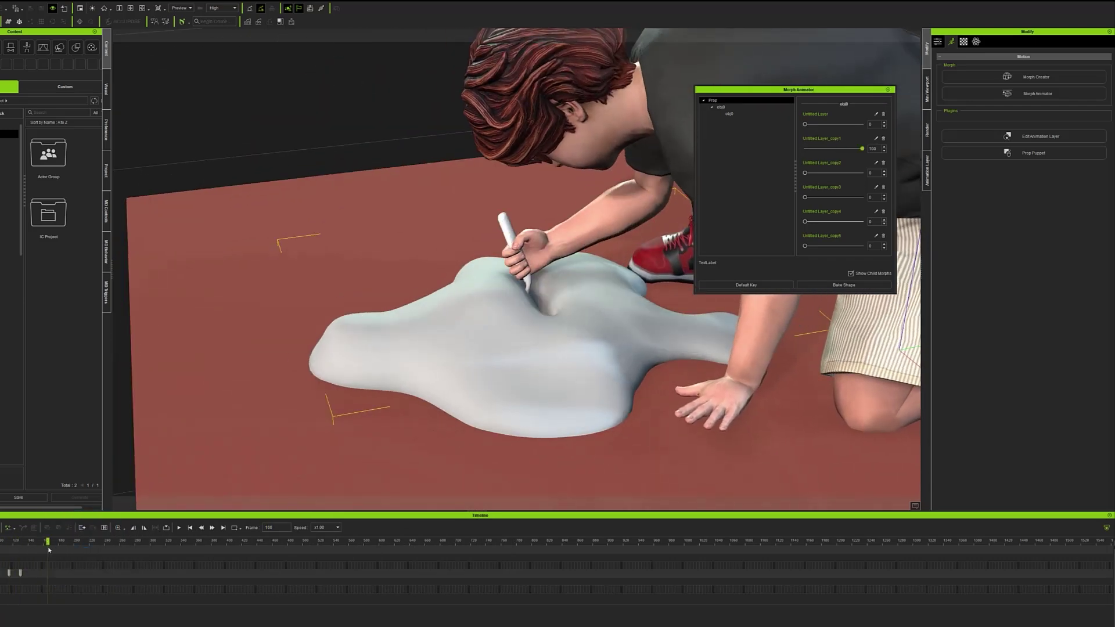
pyautogui.moveTo(48, 549); pyautogui.dragTo(51, 549)
pyautogui.moveTo(799, 89); pyautogui.dragTo(1001, 304)
# - Open Edit Motion Layer for the character and check the tool-holding hand around frames 156–159
pyautogui.click(814, 191)
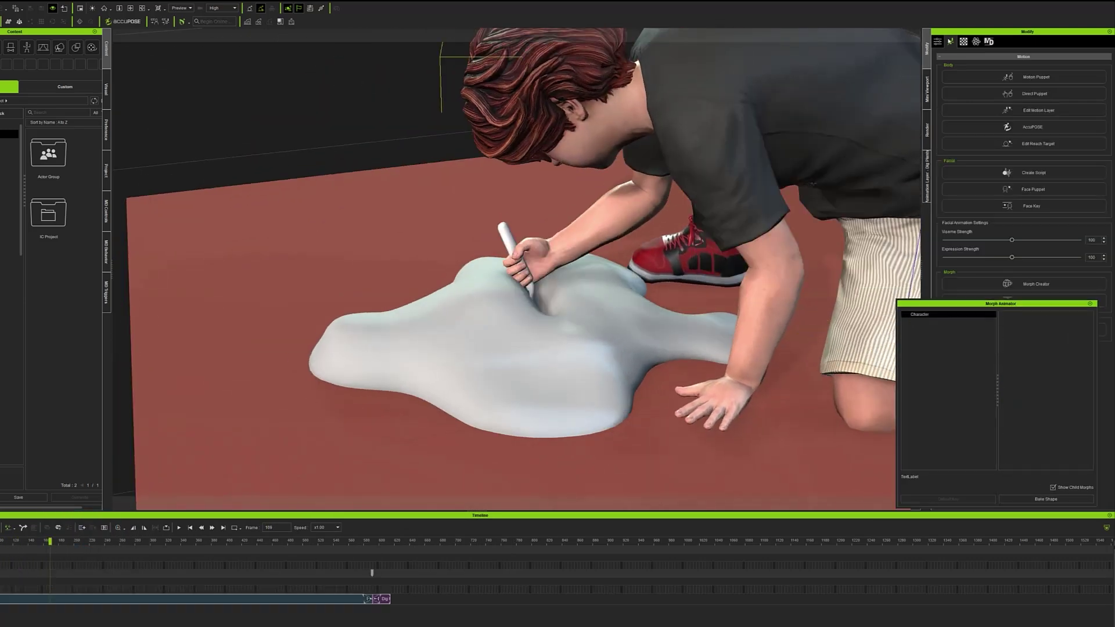
pyautogui.click(999, 111)
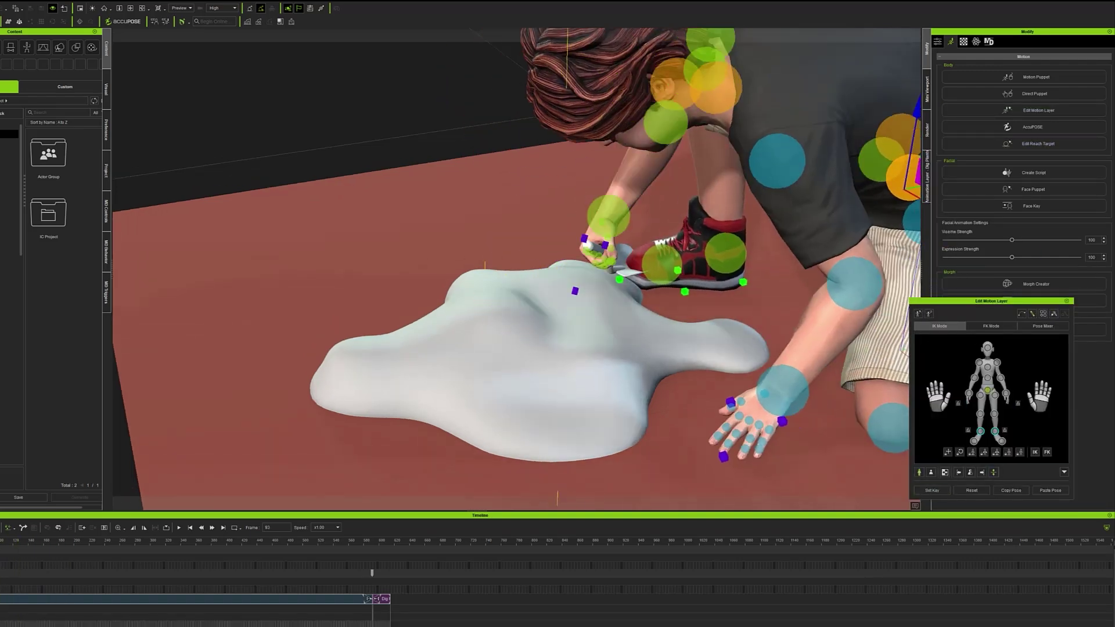
pyautogui.moveTo(584, 283); pyautogui.dragTo(667, 266, button='right')
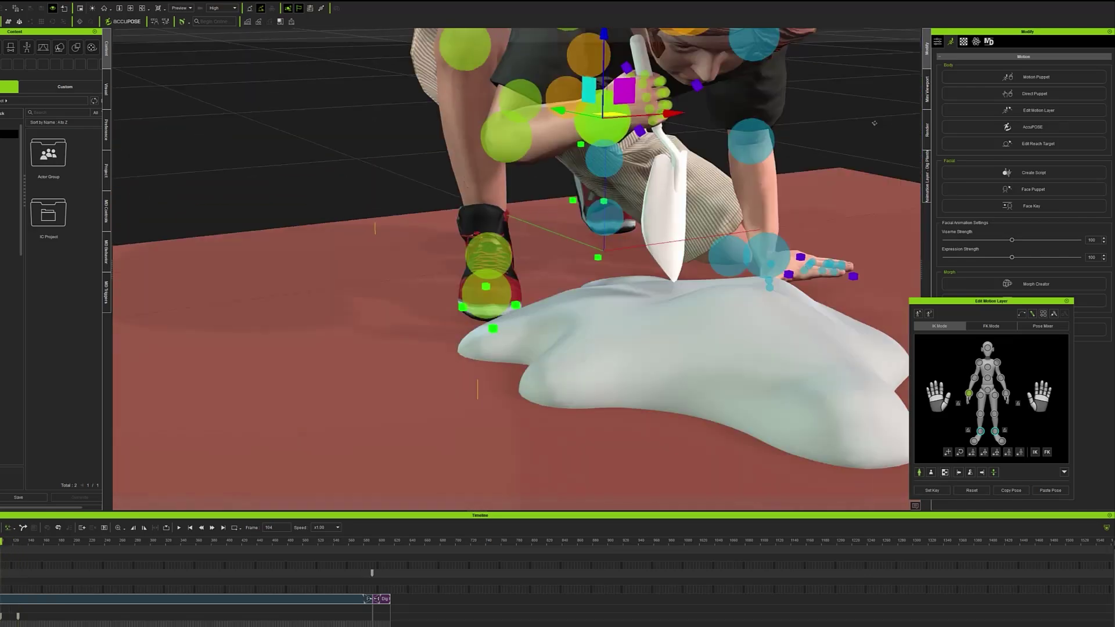
pyautogui.moveTo(875, 123); pyautogui.dragTo(406, 191, button='right')
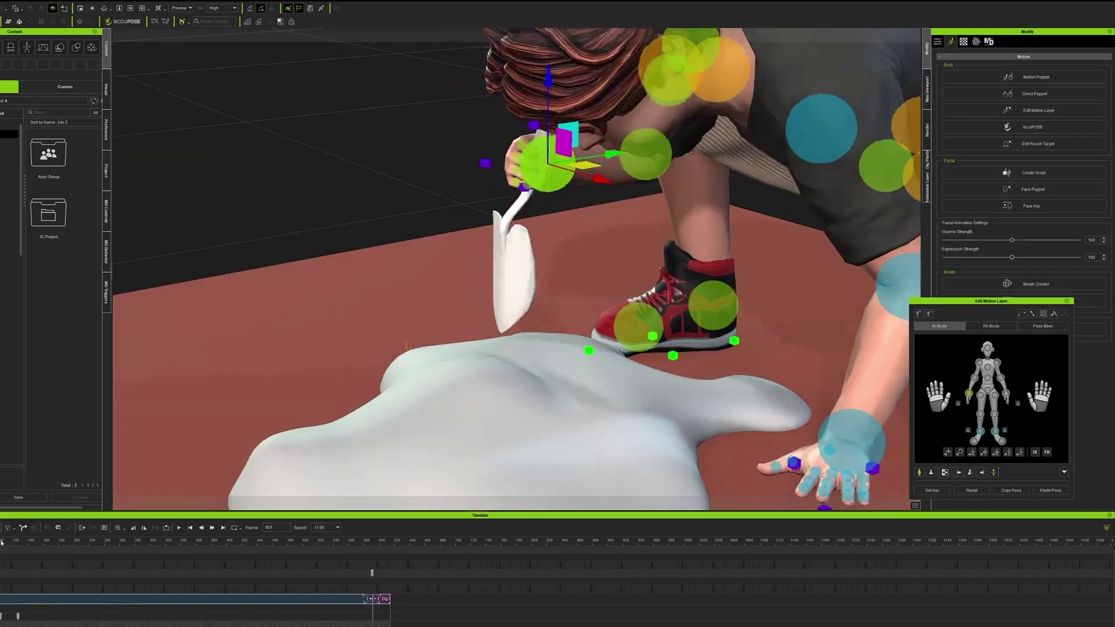
pyautogui.click(43, 544)
pyautogui.moveTo(44, 545); pyautogui.dragTo(41, 546)
pyautogui.moveTo(668, 418); pyautogui.dragTo(625, 434, button='right')
pyautogui.click(529, 463)
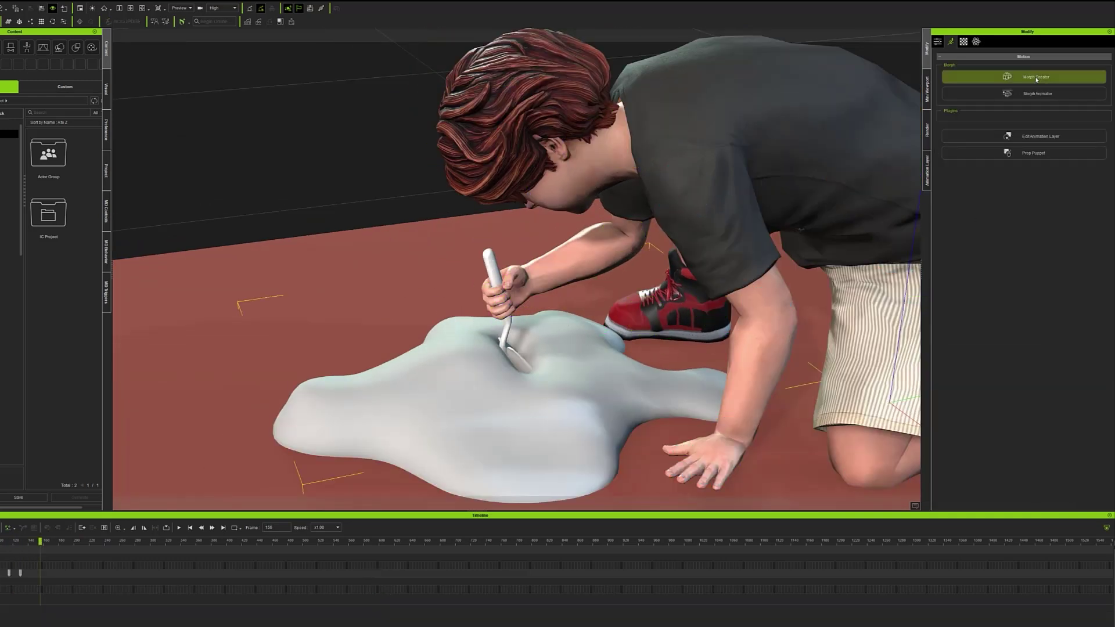
# - Set the collection range to the sculpting clip and overwrite the Selected MD Behavior Motion with it
pyautogui.moveTo(32, 544); pyautogui.dragTo(40, 543)
pyautogui.moveTo(1064, 387); pyautogui.dragTo(1007, 387)
pyautogui.moveTo(39, 544); pyautogui.dragTo(59, 543)
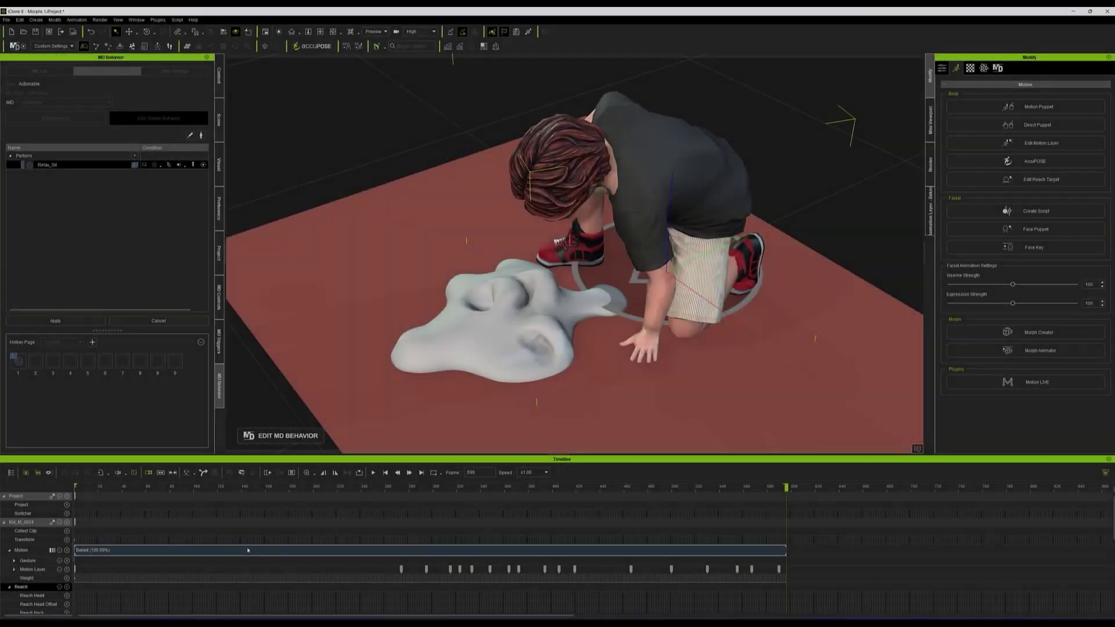
pyautogui.rightClick(249, 550)
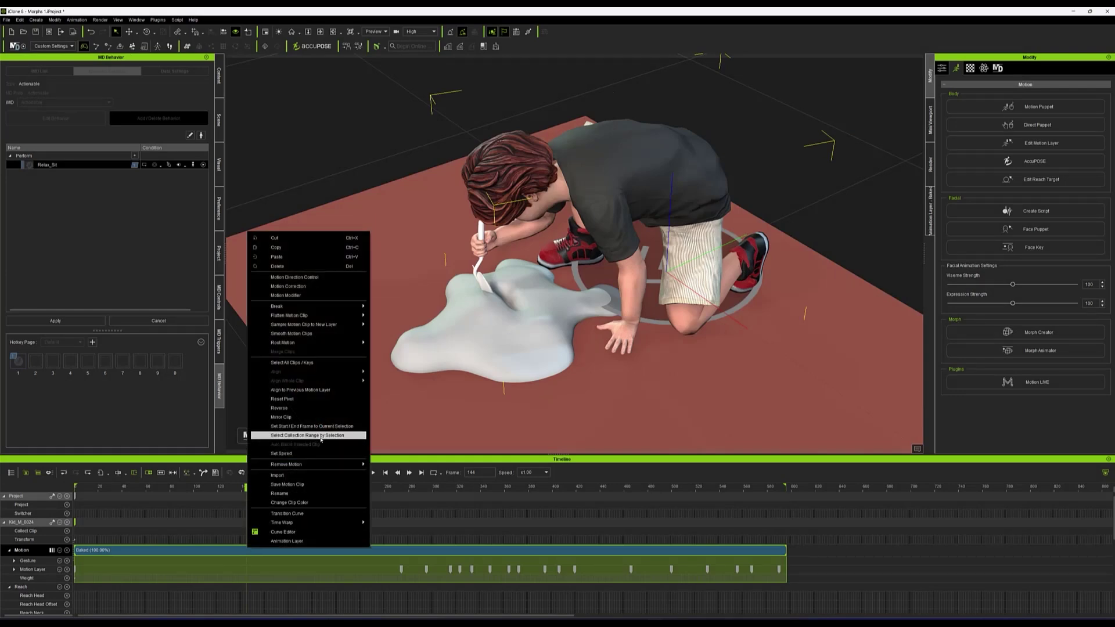
pyautogui.click(318, 436)
pyautogui.rightClick(310, 533)
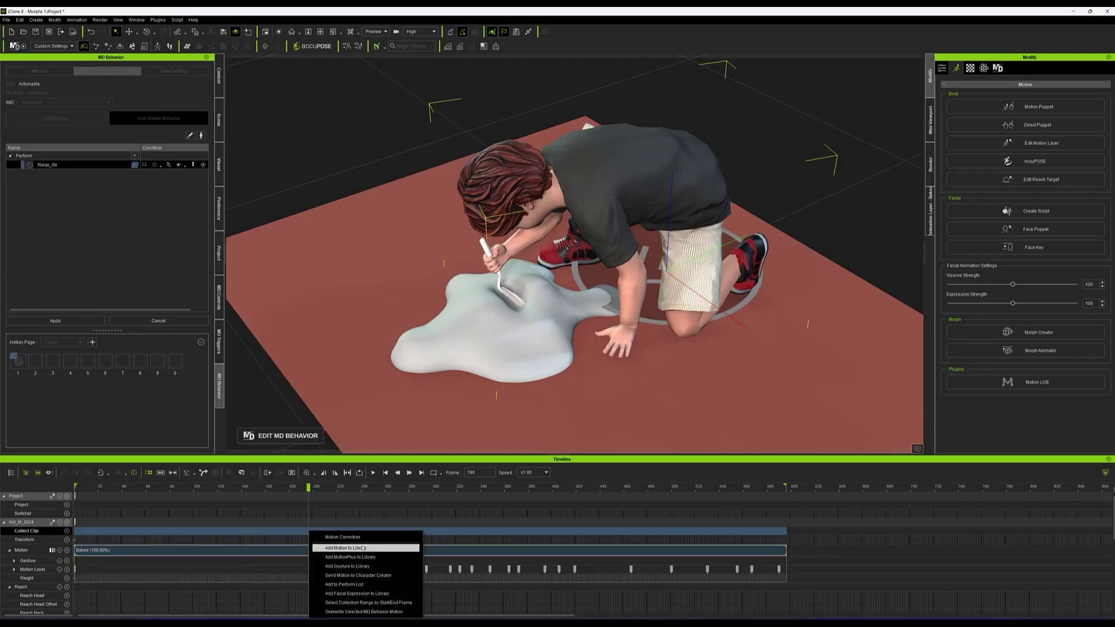
pyautogui.click(377, 612)
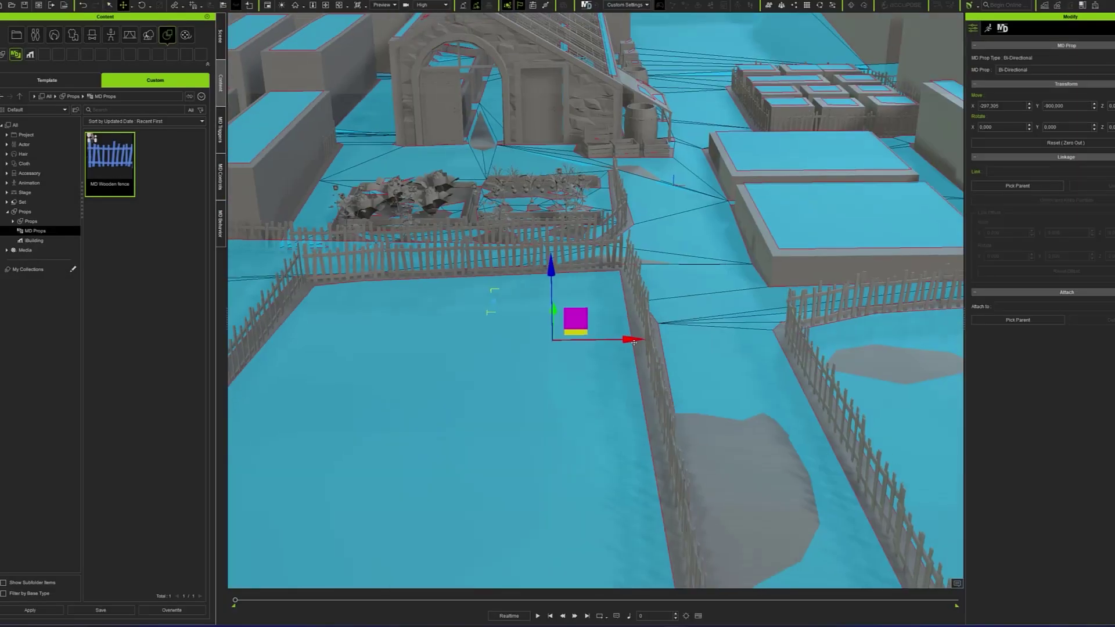
# - Rotate the wooden fence MD prop to about -91 degrees on Z using the Rotate gizmo
pyautogui.scroll(5, 645, 218)
pyautogui.moveTo(604, 372); pyautogui.dragTo(755, 325, button='right')
pyautogui.press('e')
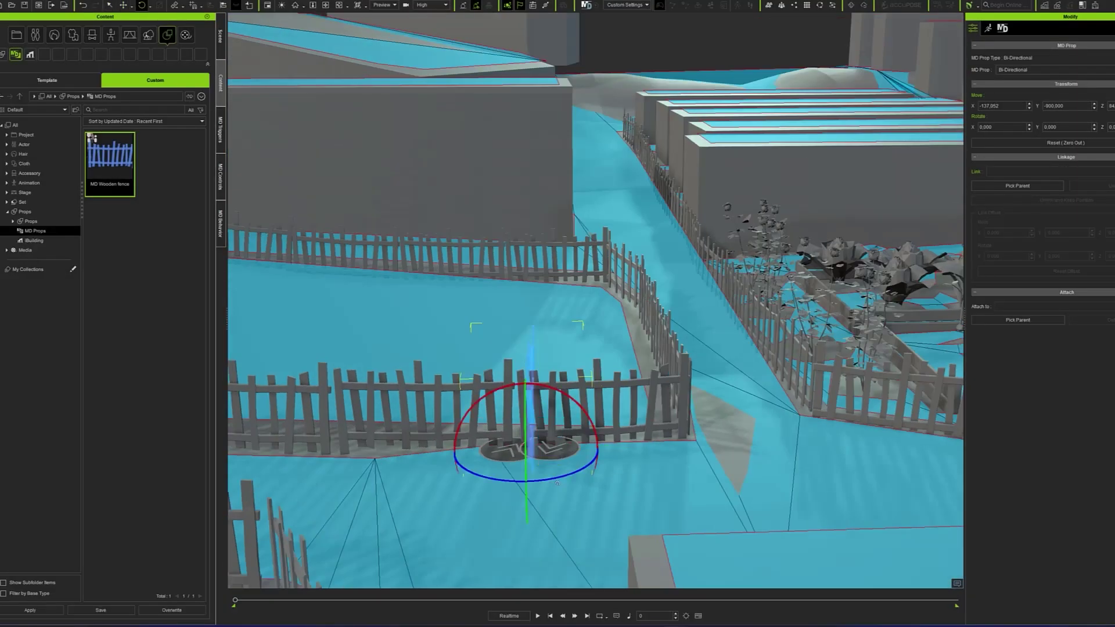
pyautogui.moveTo(502, 475); pyautogui.dragTo(572, 471)
pyautogui.moveTo(581, 360); pyautogui.dragTo(546, 442, button='right')
pyautogui.press('w')
pyautogui.moveTo(581, 326); pyautogui.dragTo(616, 418, button='right')
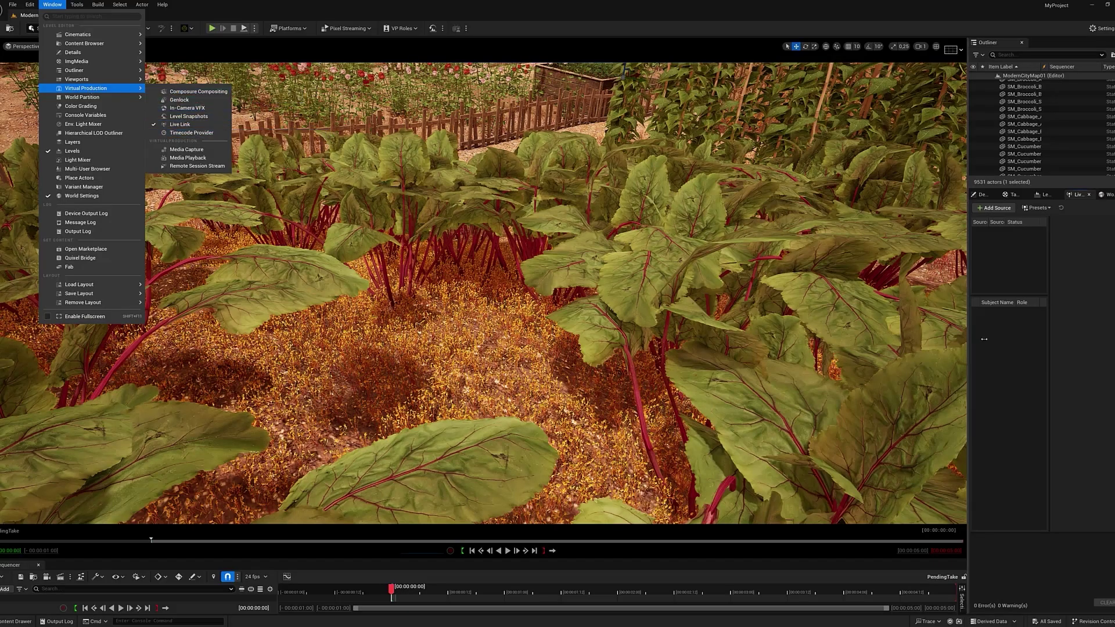
# - Choose Add Source > iClone LiveLink and accept Port Number 54321 with Ok
pyautogui.click(1005, 334)
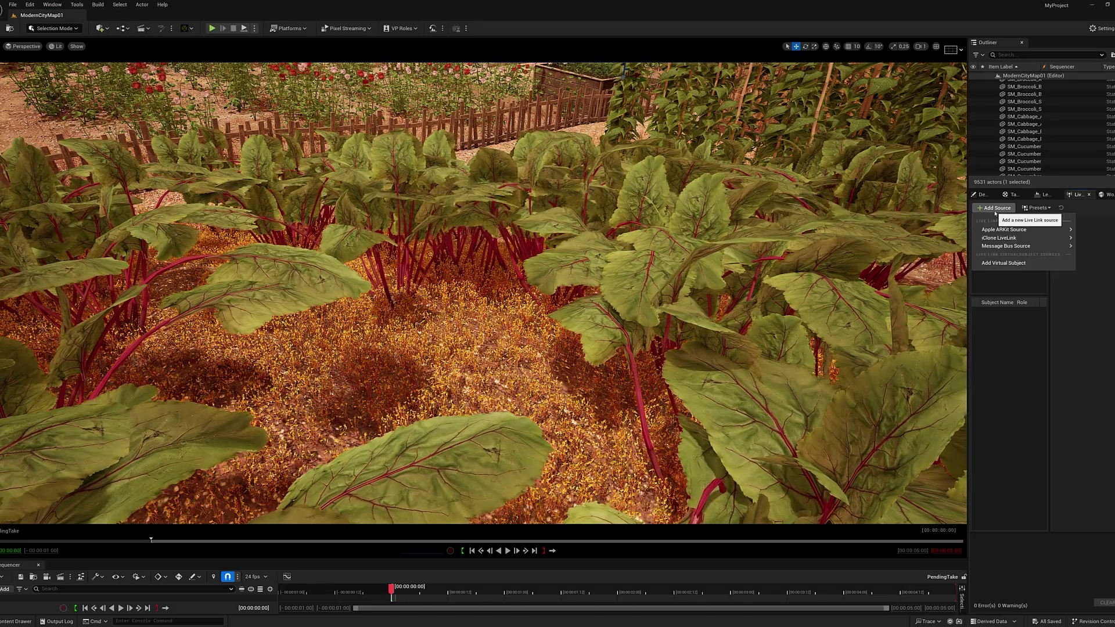
pyautogui.moveTo(996, 241)
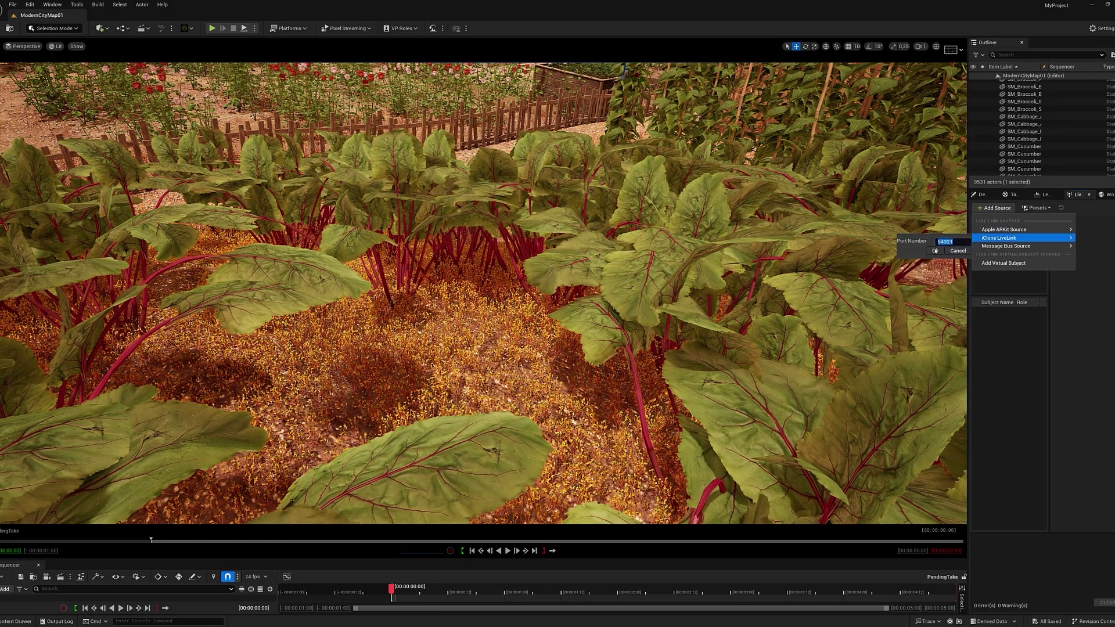
pyautogui.click(935, 251)
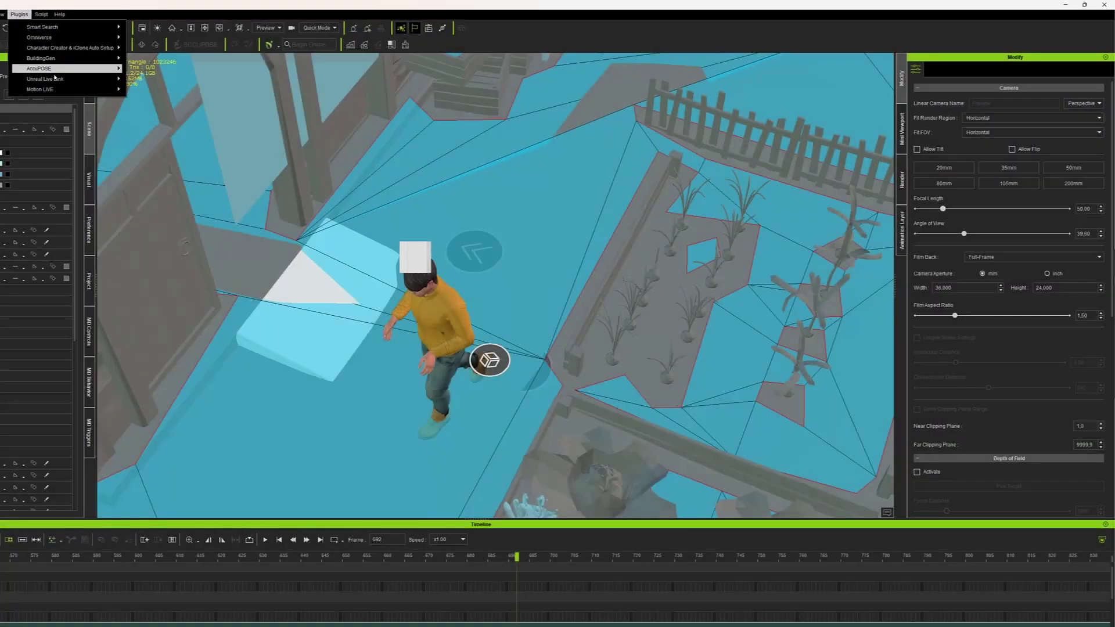
# - Open Plugins > Unreal Live Link to bring up the Transfer panel
pyautogui.moveTo(56, 79)
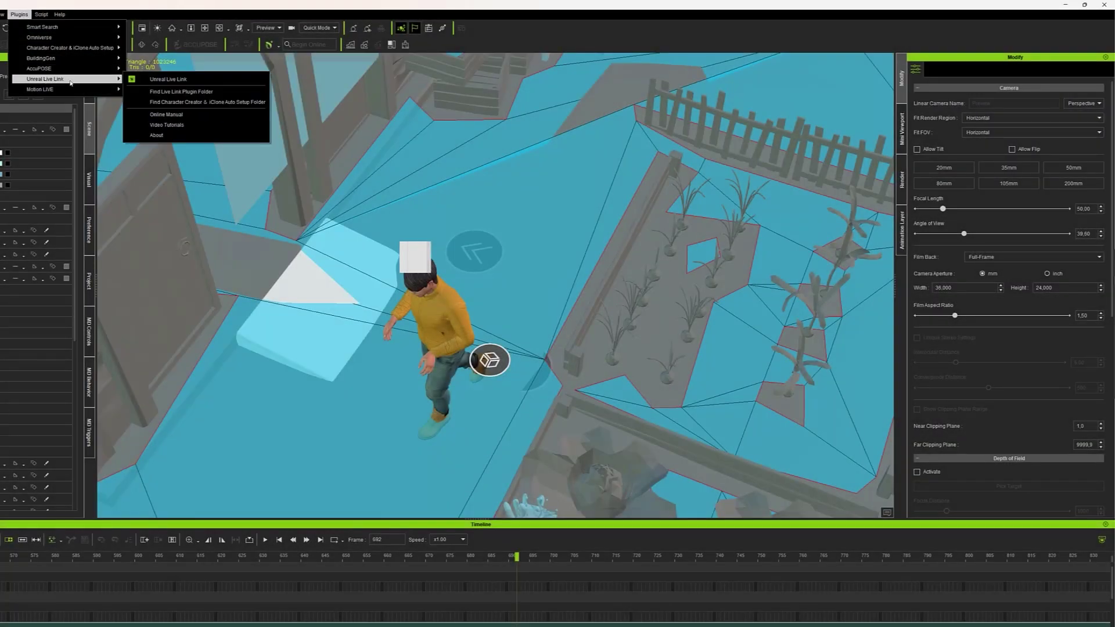
pyautogui.click(134, 80)
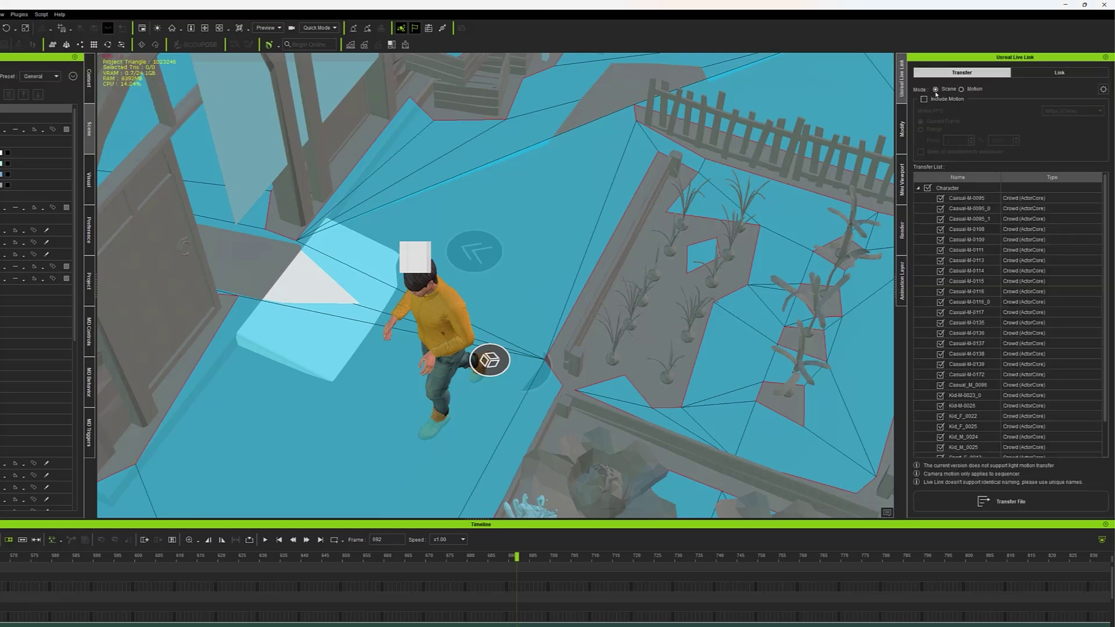